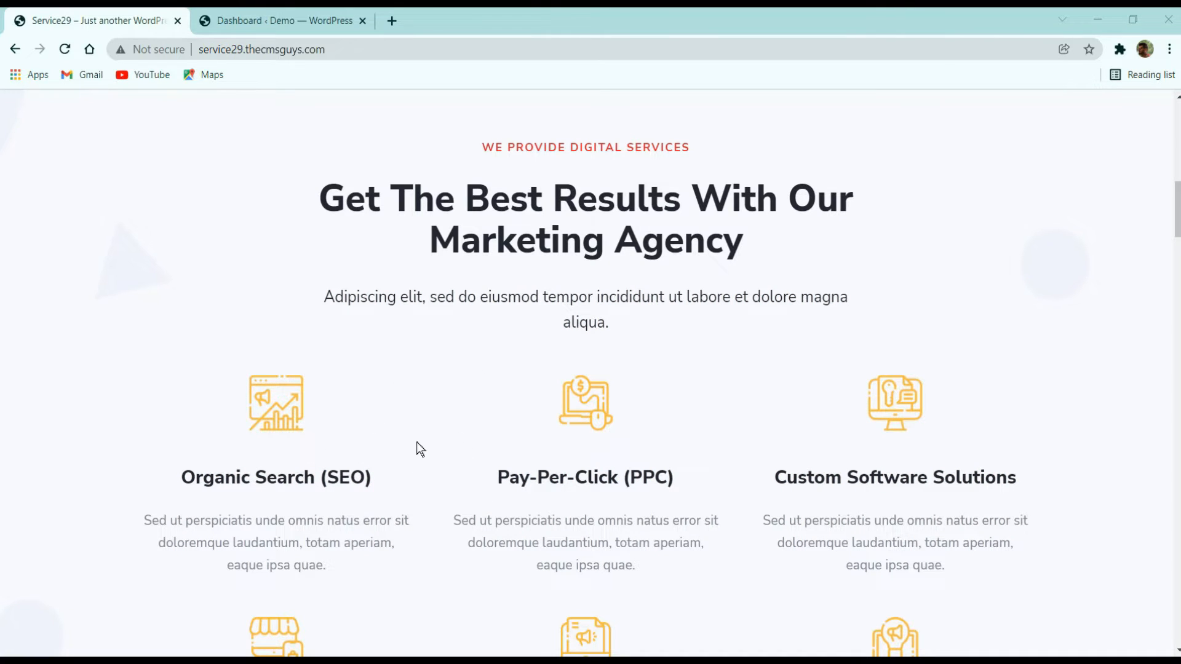
# - Examine the services section layout on the live site
pyautogui.scroll(-3, 439, 429)
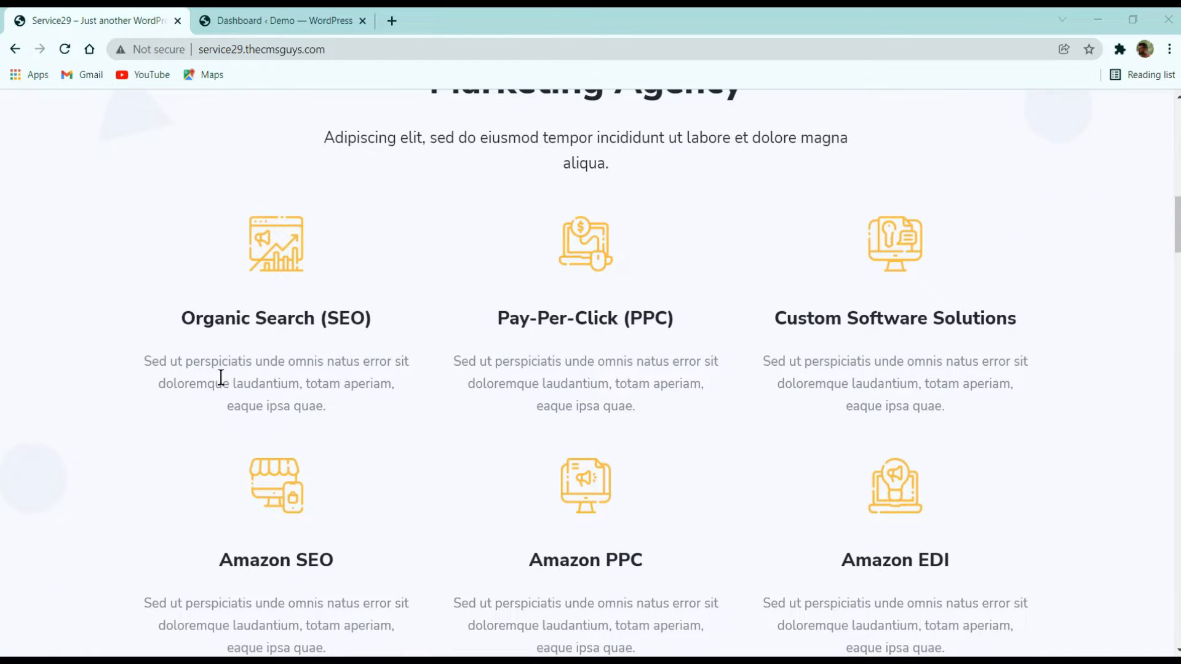
pyautogui.scroll(-5, 473, 389)
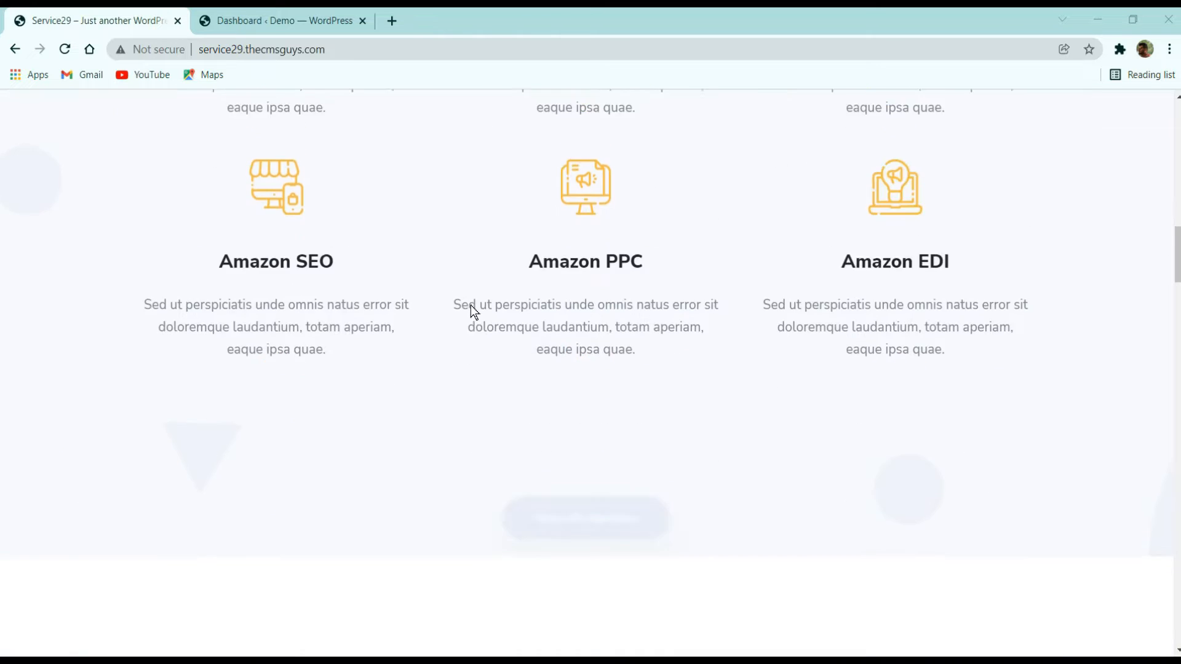
pyautogui.scroll(3, 474, 308)
pyautogui.scroll(-3, 508, 361)
pyautogui.scroll(3, 517, 266)
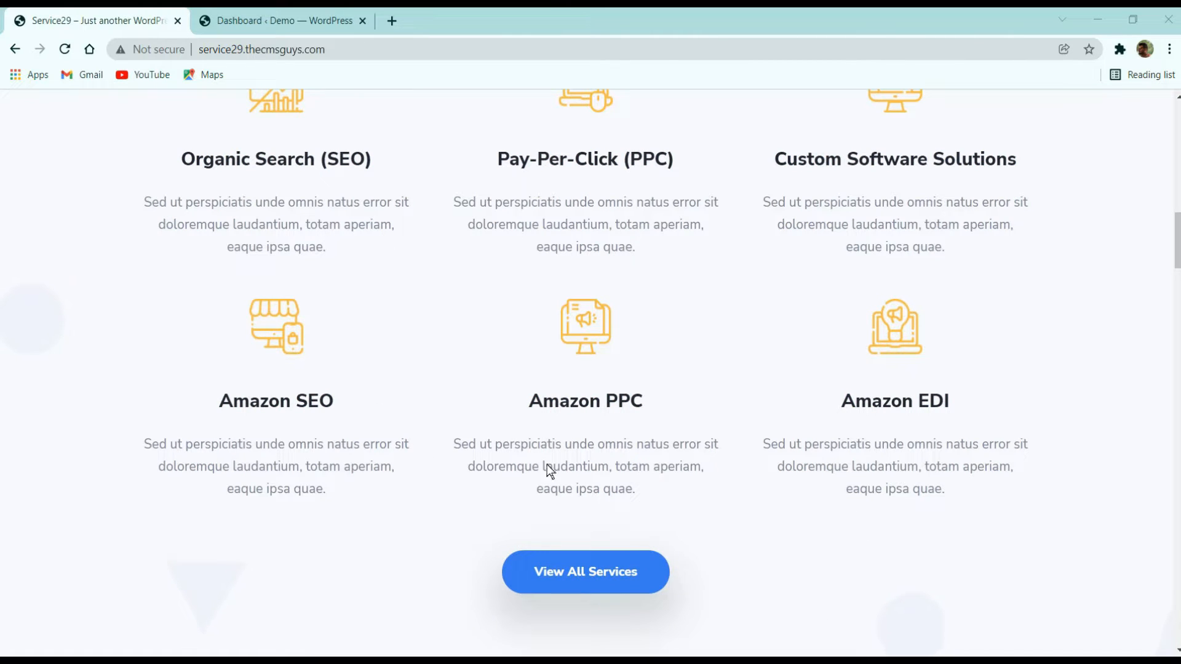
pyautogui.scroll(3, 461, 343)
# - Open the Home page for editing with Elementor from the dashboard's pages list
pyautogui.click(277, 20)
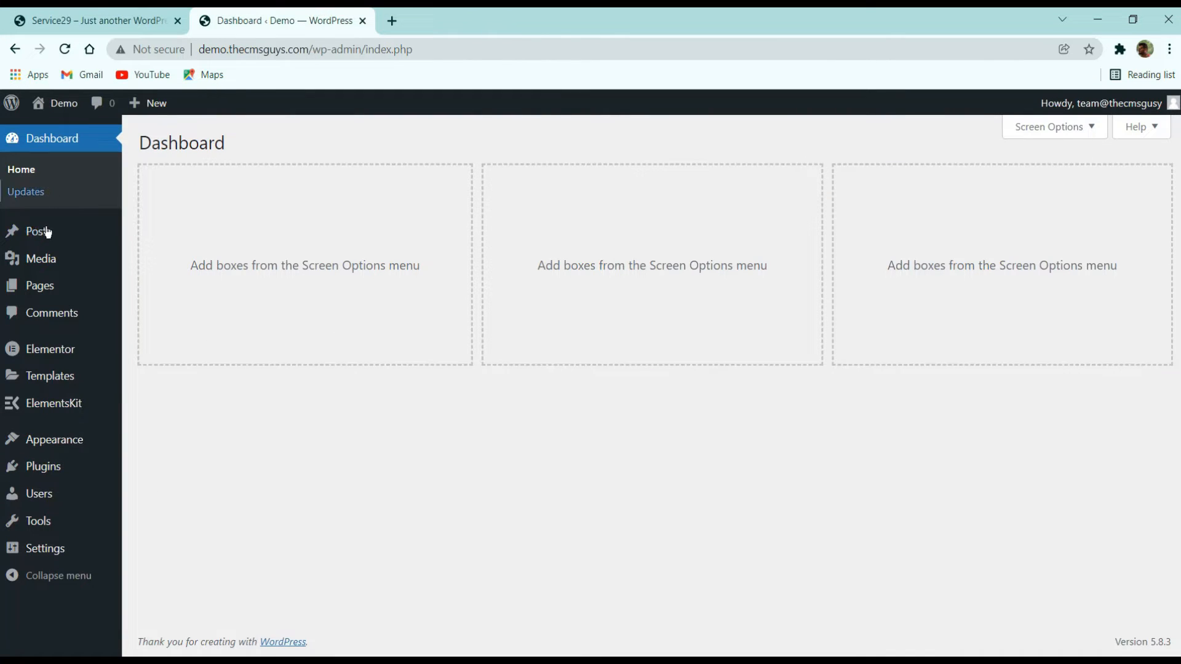
pyautogui.click(41, 298)
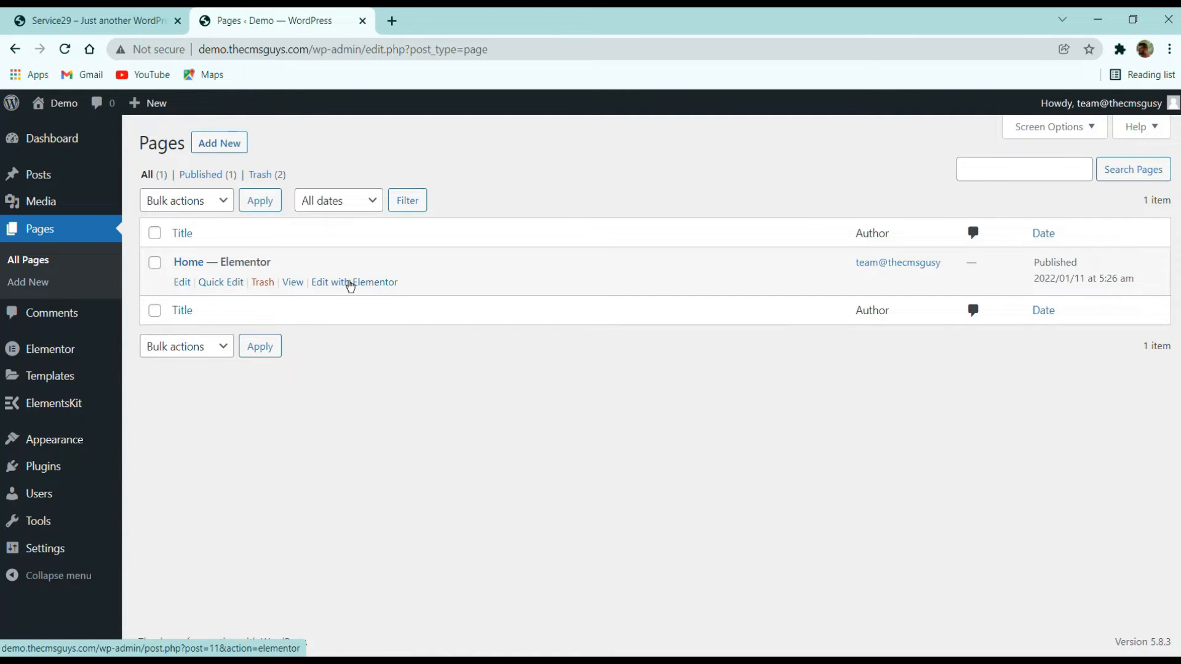
pyautogui.click(355, 283)
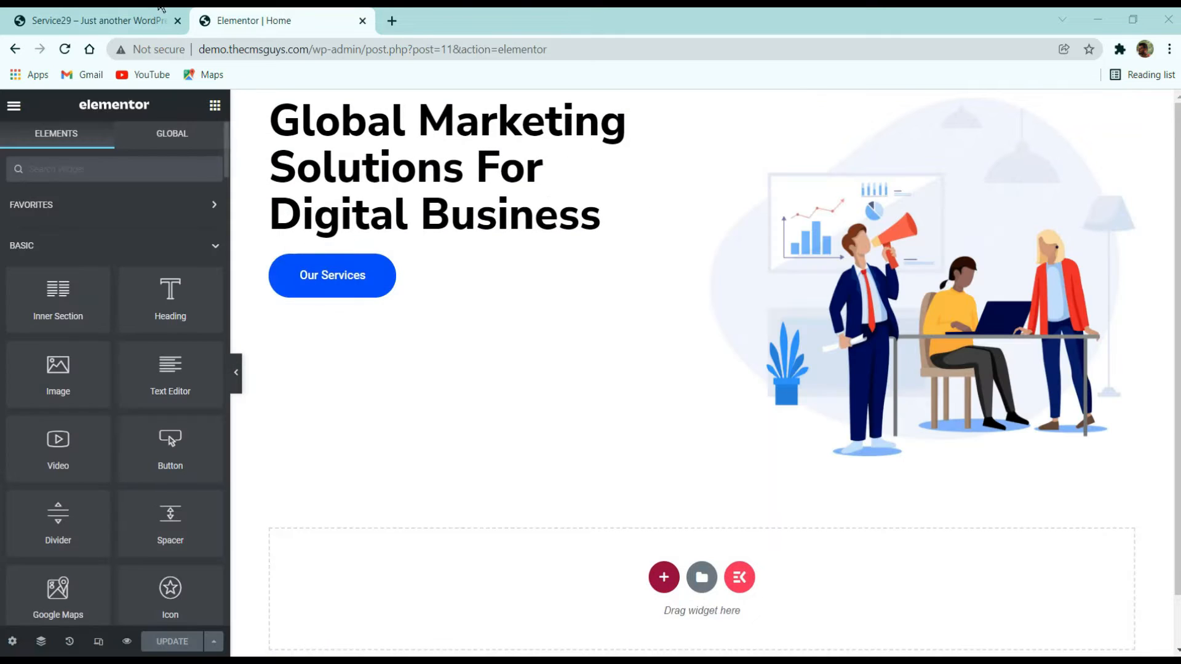
pyautogui.click(161, 9)
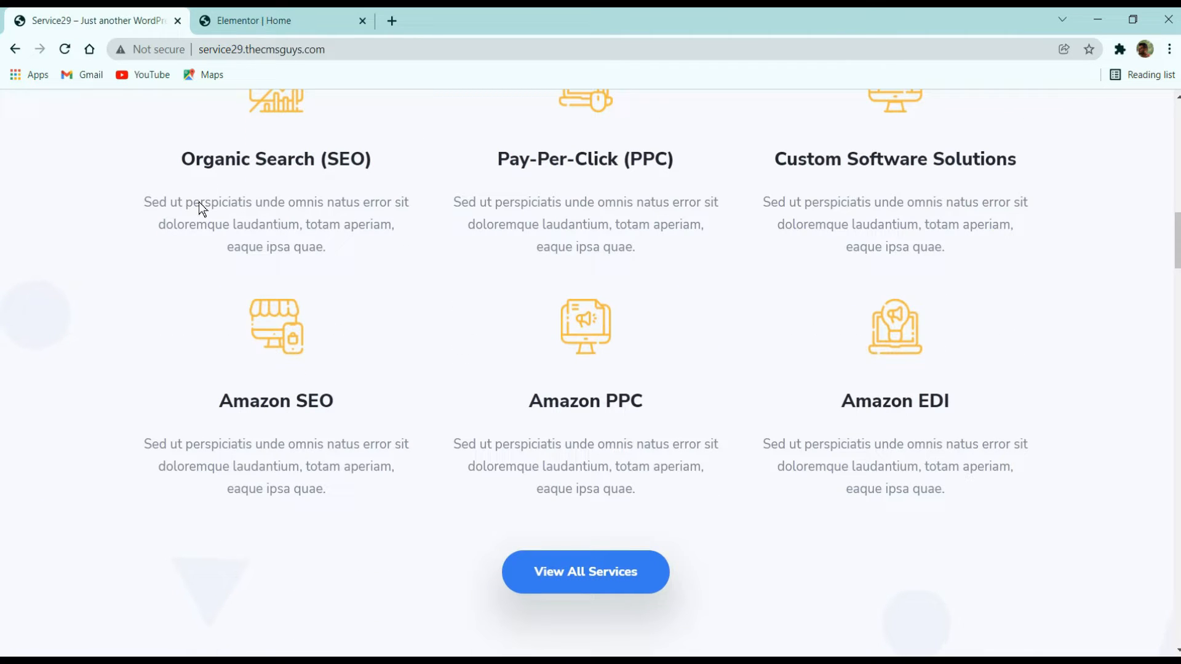
pyautogui.click(295, 16)
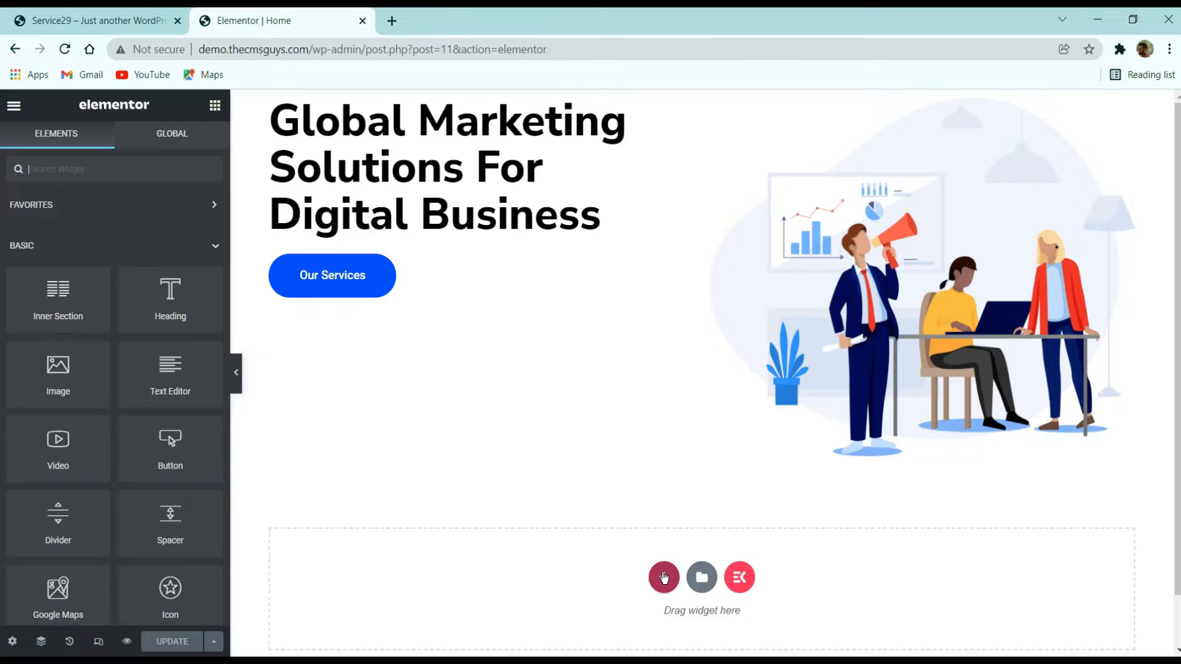
# - Add a new three-column section below the hero area
pyautogui.click(664, 577)
pyautogui.scroll(-2, 651, 494)
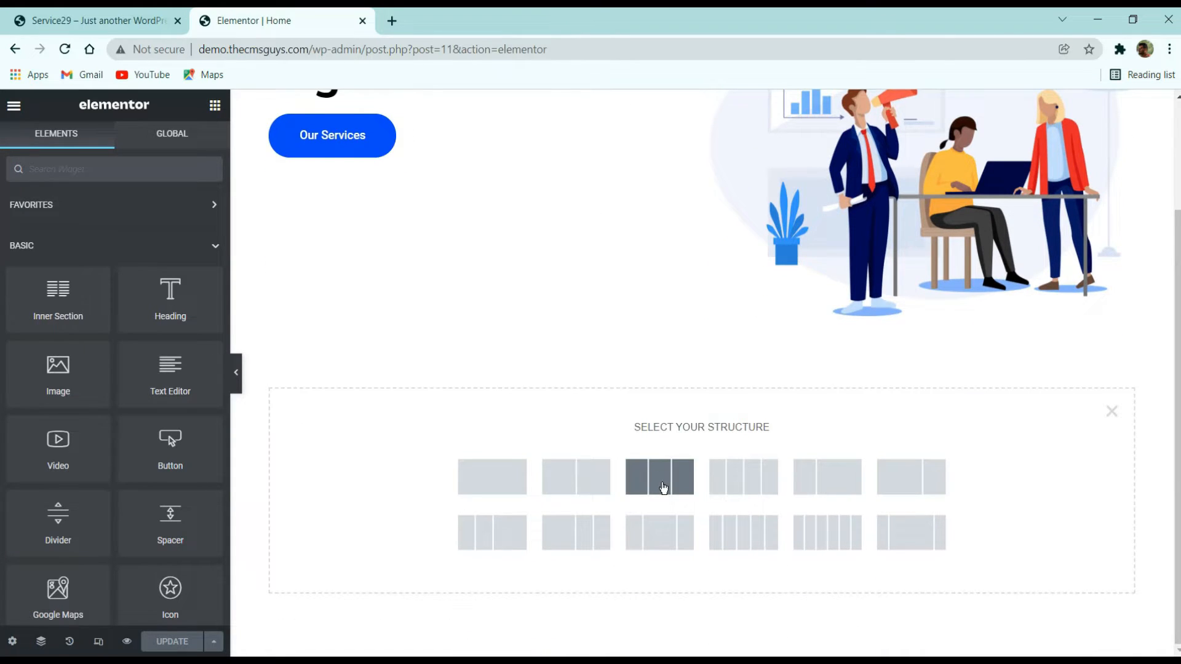
pyautogui.click(664, 488)
# - Search the widgets for "icon b" and place an Icon Box widget in the first column
pyautogui.hotkey('ctrl', 'Tab')
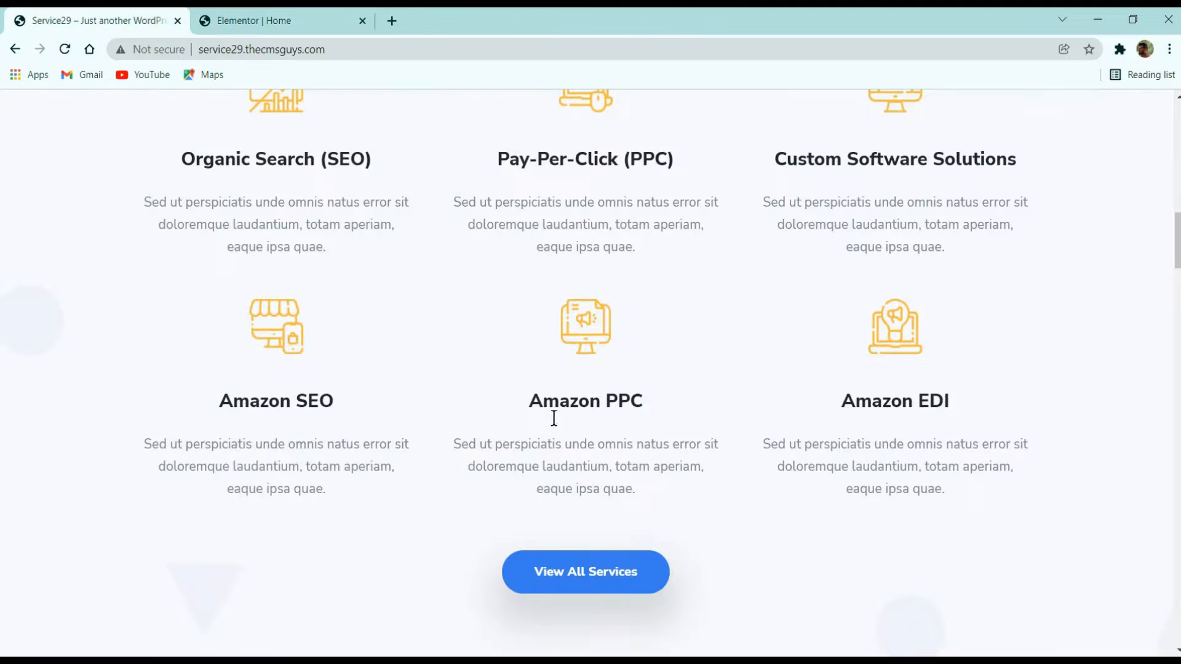
pyautogui.scroll(3, 305, 357)
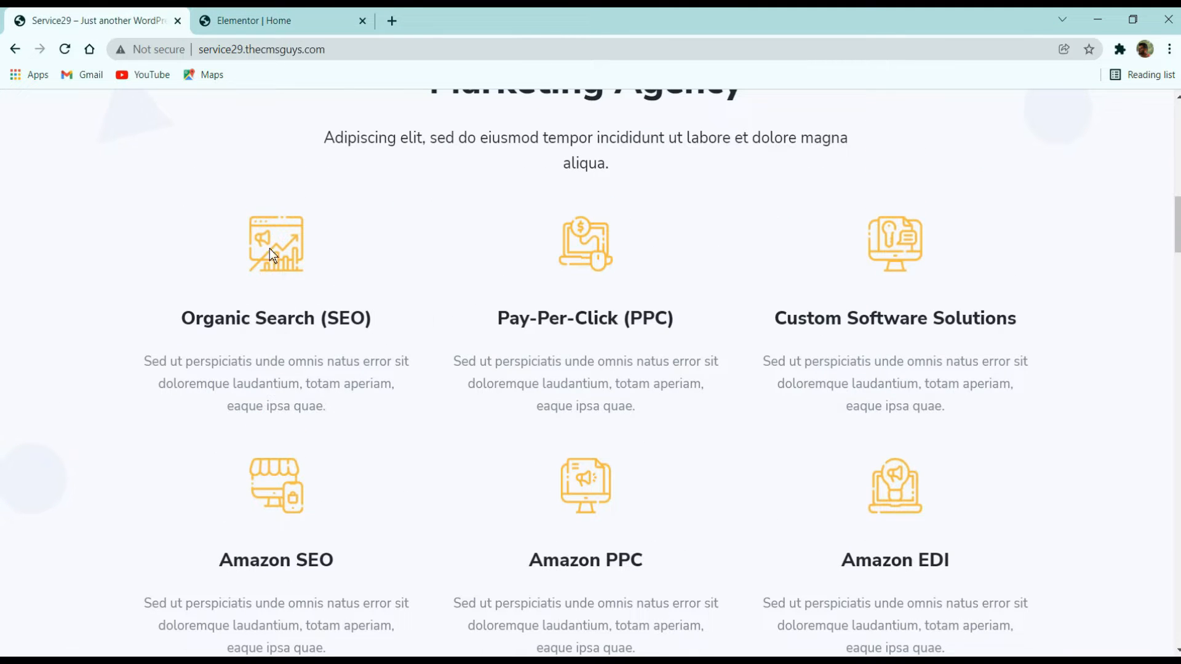
pyautogui.click(264, 18)
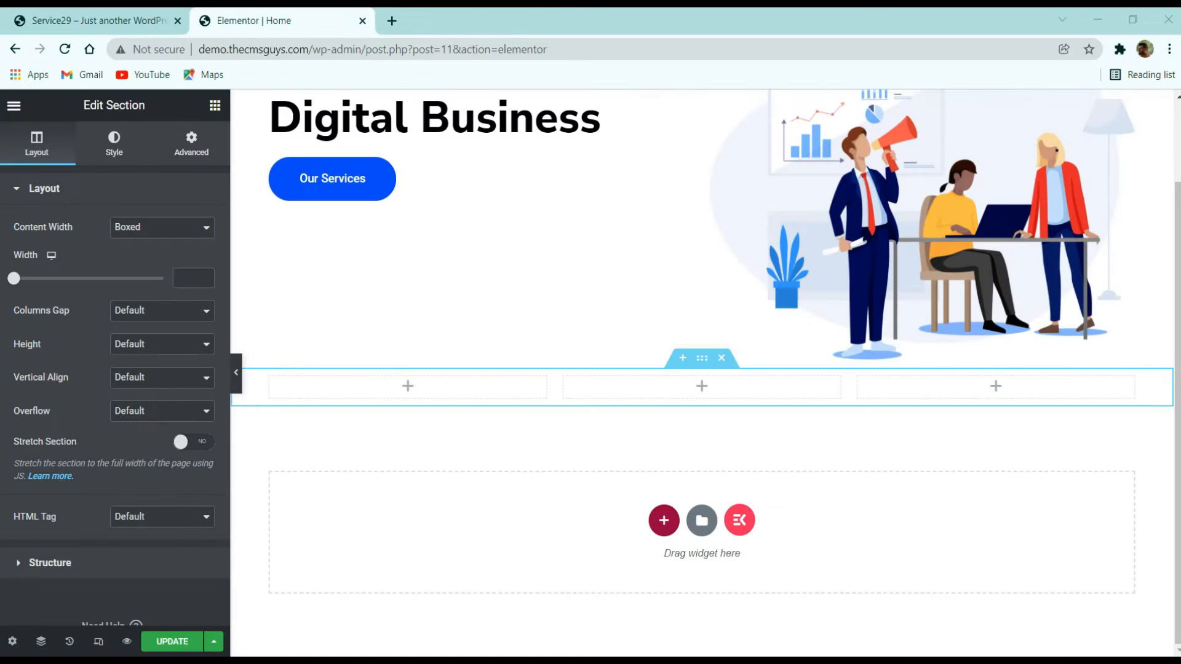
pyautogui.click(213, 106)
pyautogui.click(170, 161)
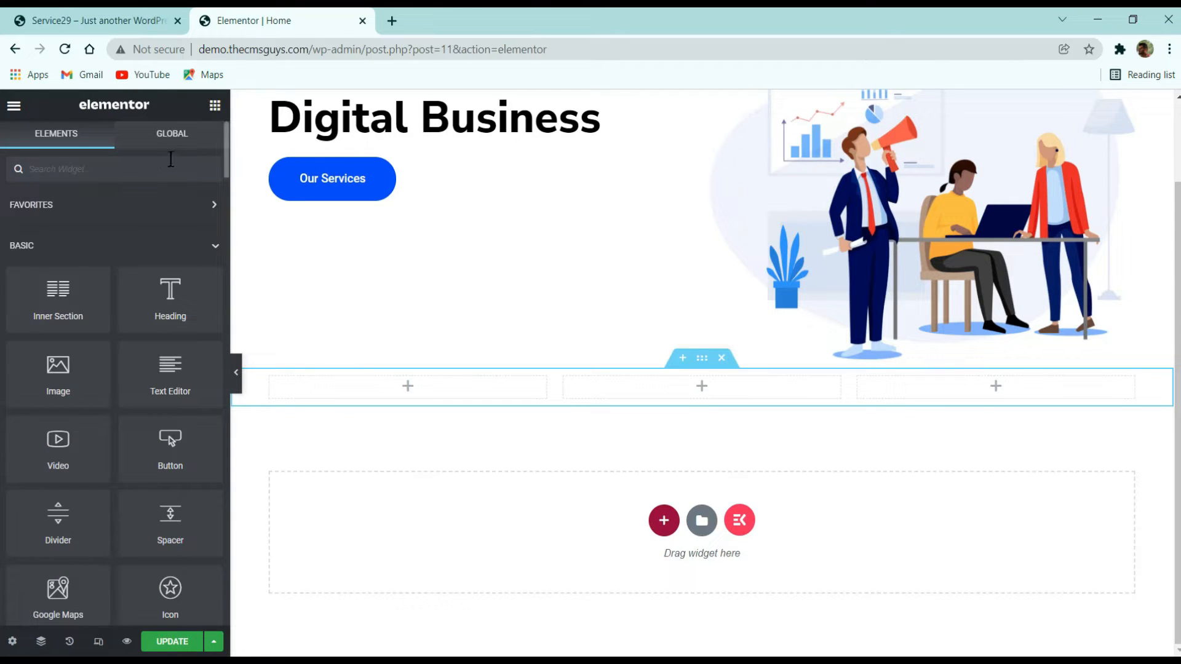
pyautogui.write('icon bo')
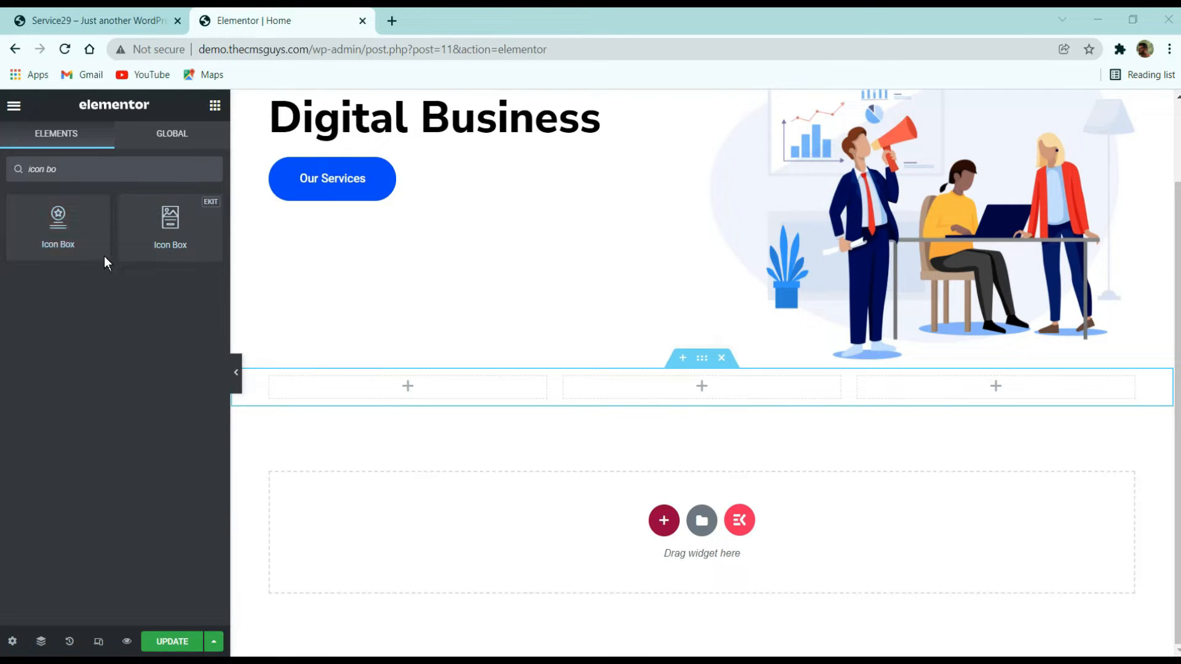
pyautogui.moveTo(67, 227); pyautogui.dragTo(382, 391)
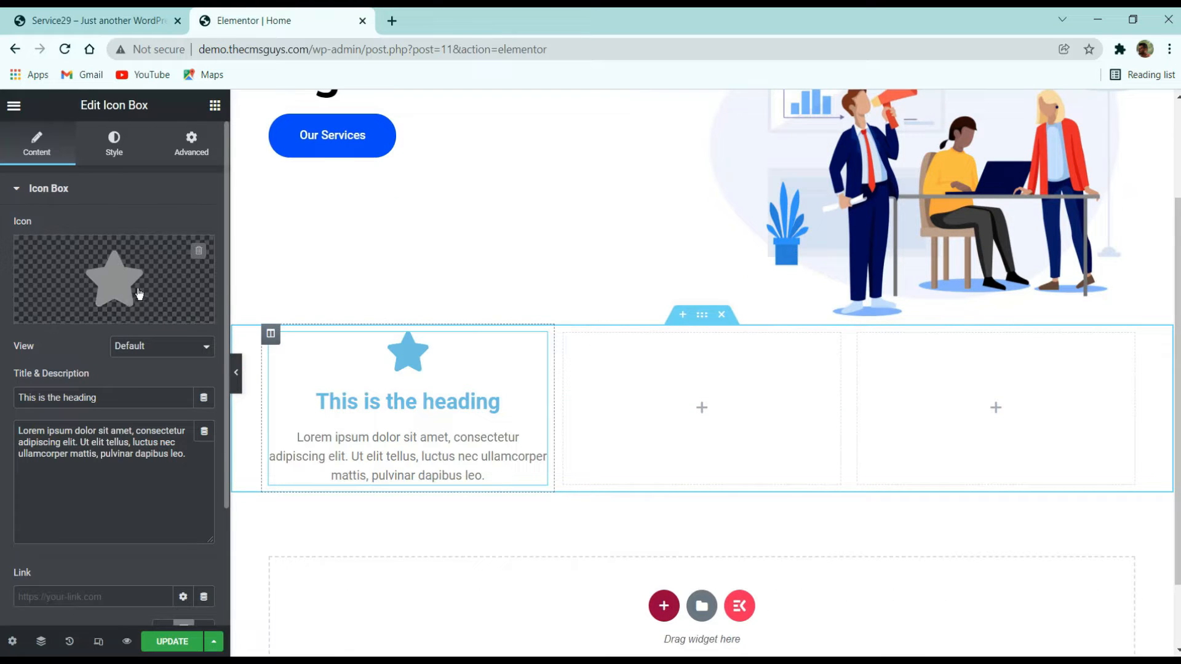
pyautogui.click(142, 348)
pyautogui.click(142, 349)
pyautogui.click(184, 288)
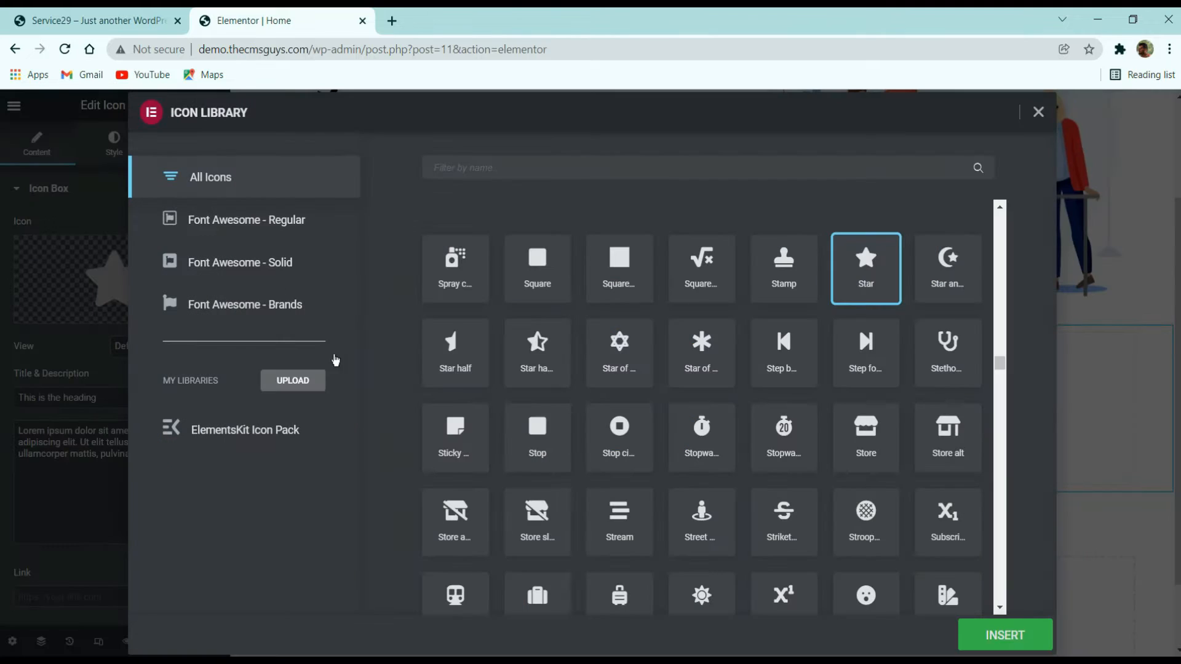
pyautogui.click(1039, 112)
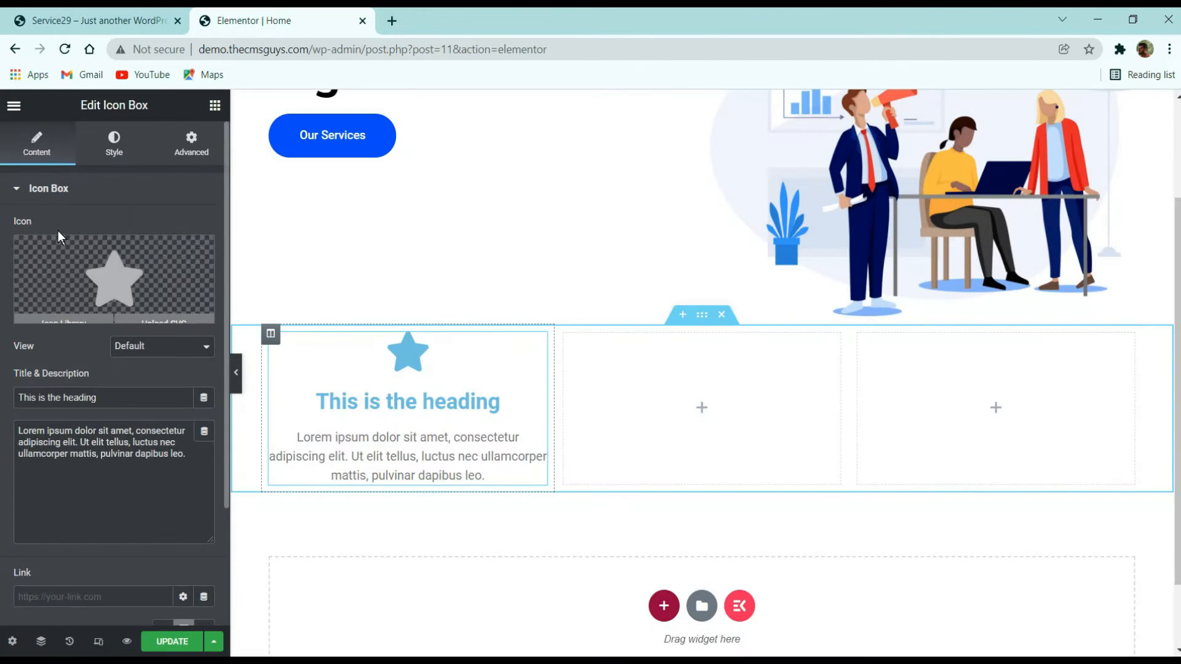
pyautogui.scroll(-3, 139, 271)
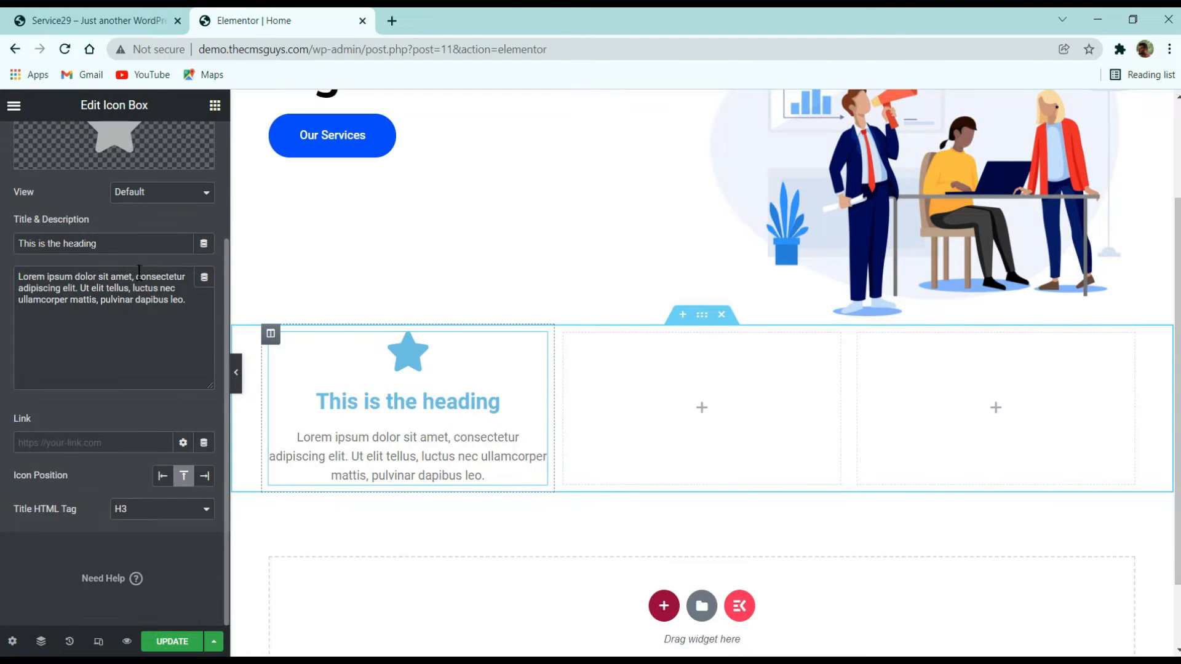
pyautogui.click(97, 18)
pyautogui.click(242, 23)
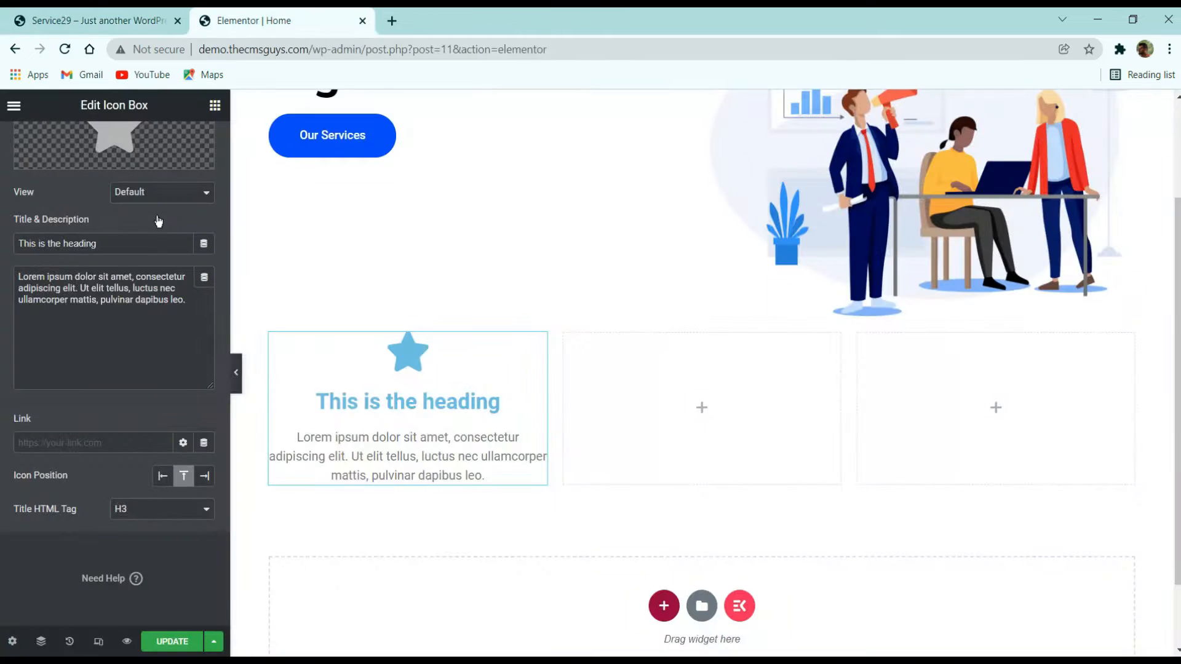
pyautogui.scroll(3, 158, 222)
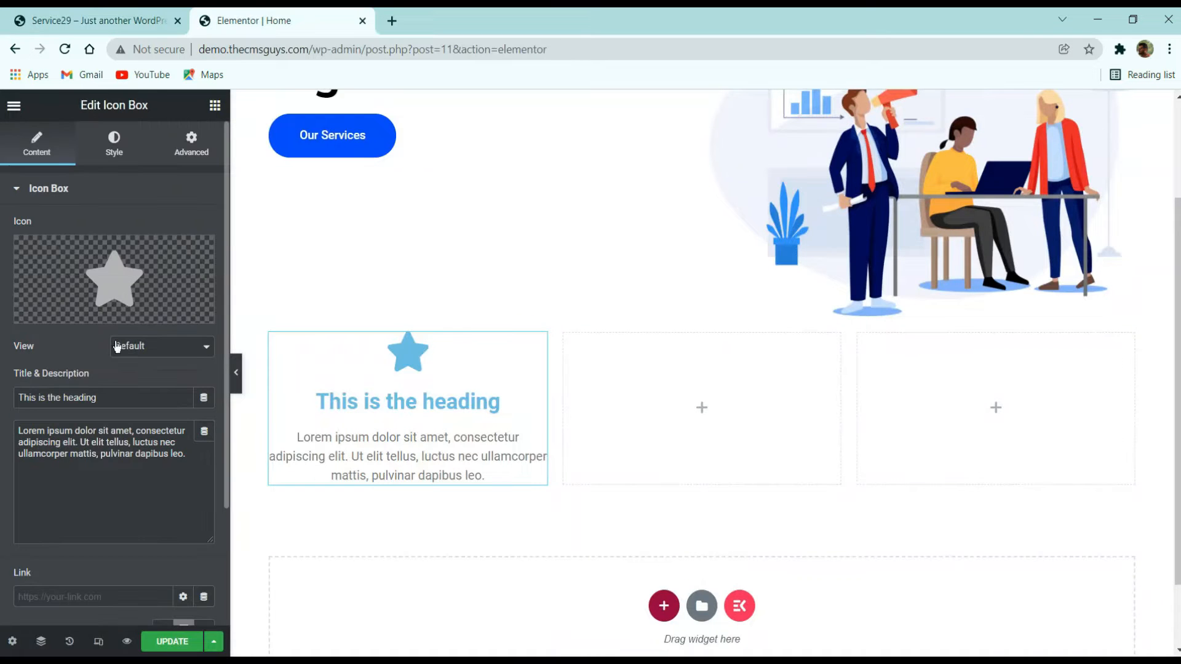
# - Search the widgets for "icon" and place the ElementsKit Icon Box in the second column
pyautogui.click(215, 105)
pyautogui.write('icon')
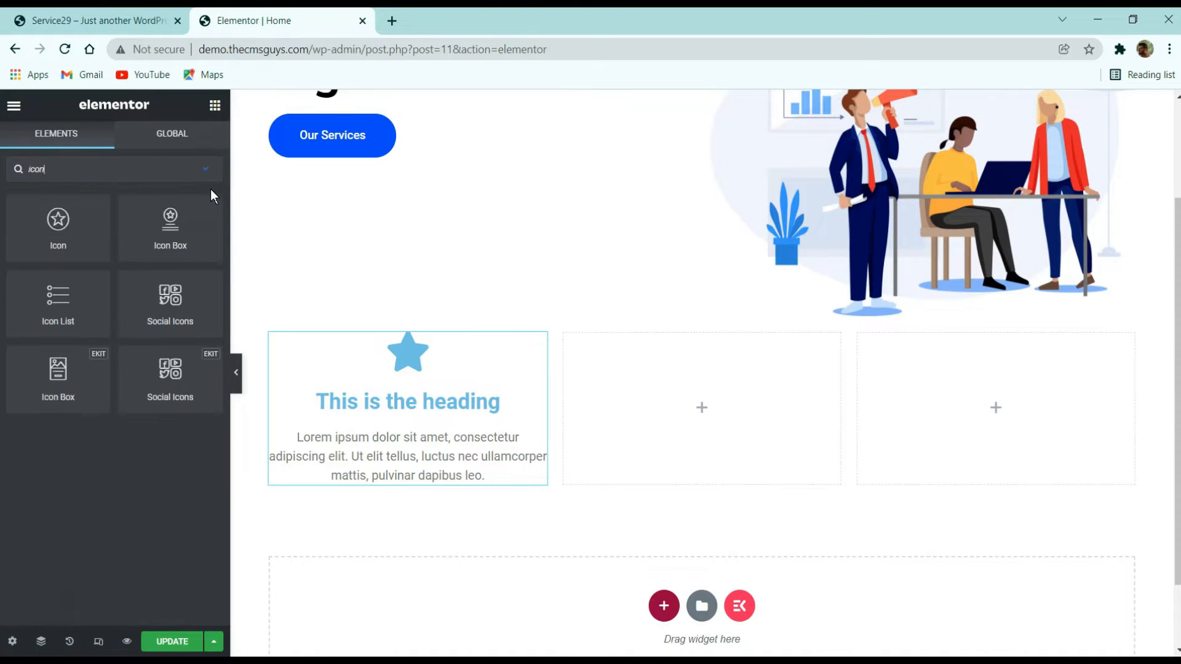
pyautogui.moveTo(35, 400); pyautogui.dragTo(699, 401)
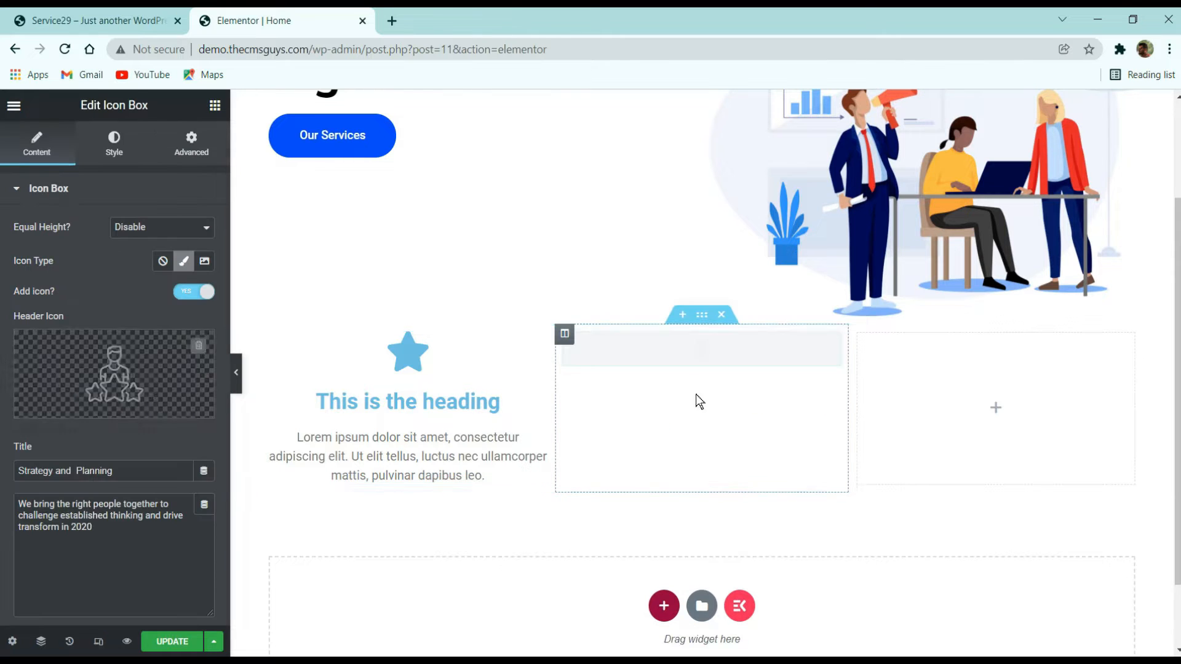
# - Set the icon box's icon type to image, upload the service icons, and insert statistic.png
pyautogui.click(204, 261)
pyautogui.click(133, 362)
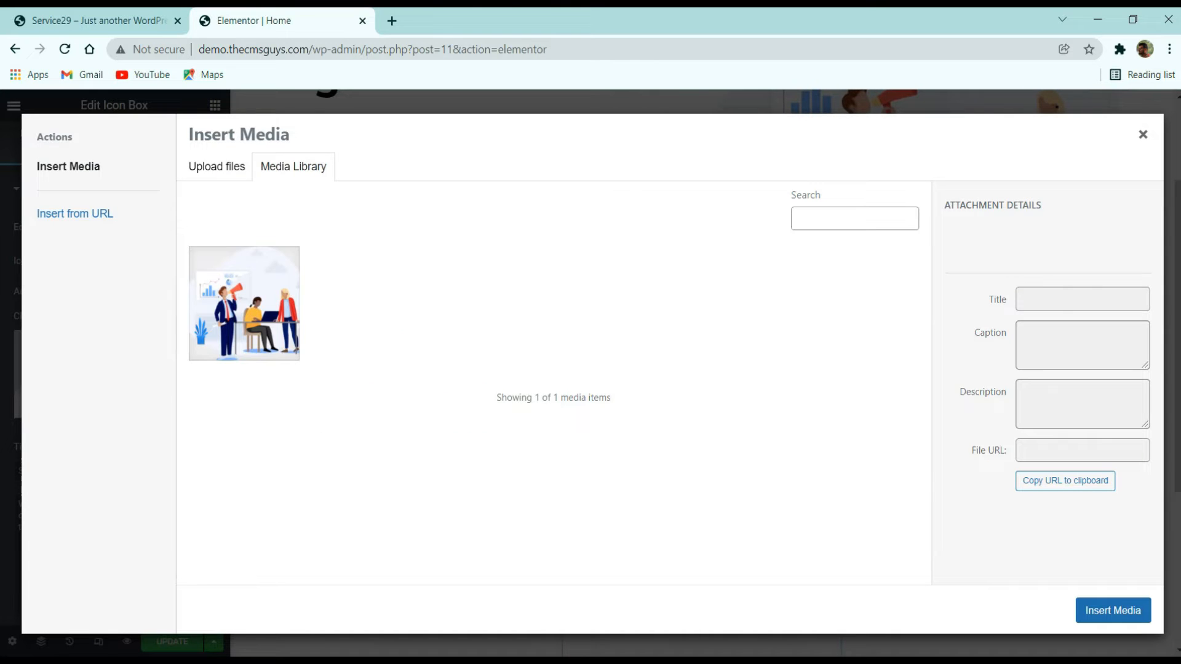
pyautogui.moveTo(583, 424); pyautogui.dragTo(424, 449)
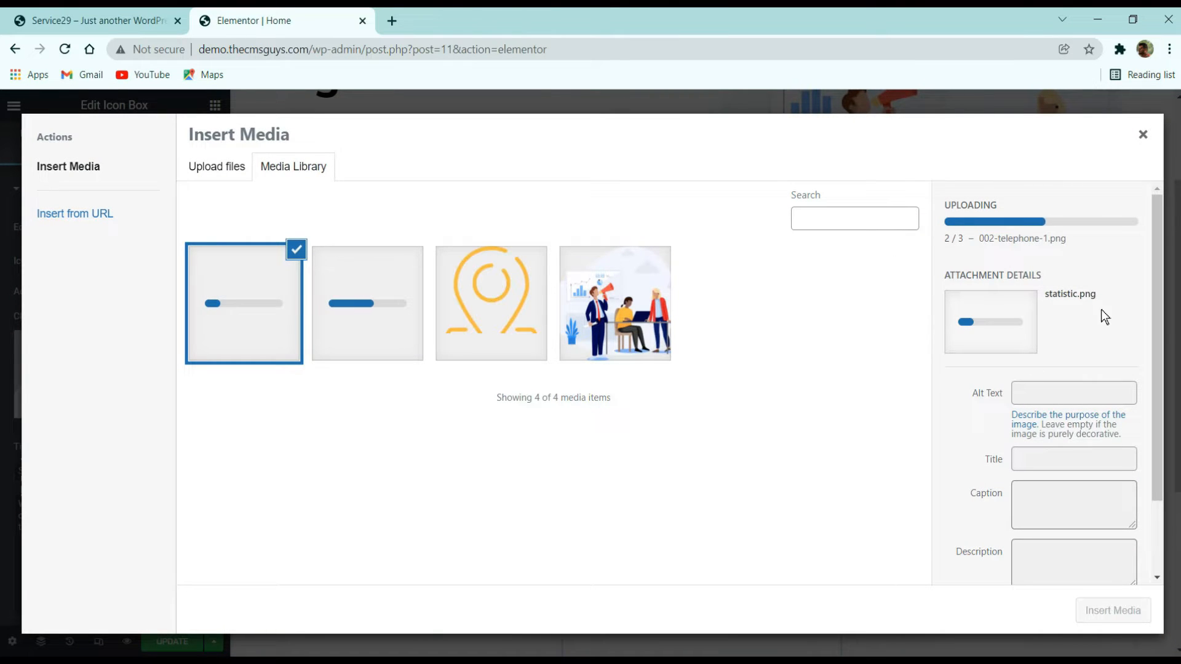
pyautogui.click(98, 21)
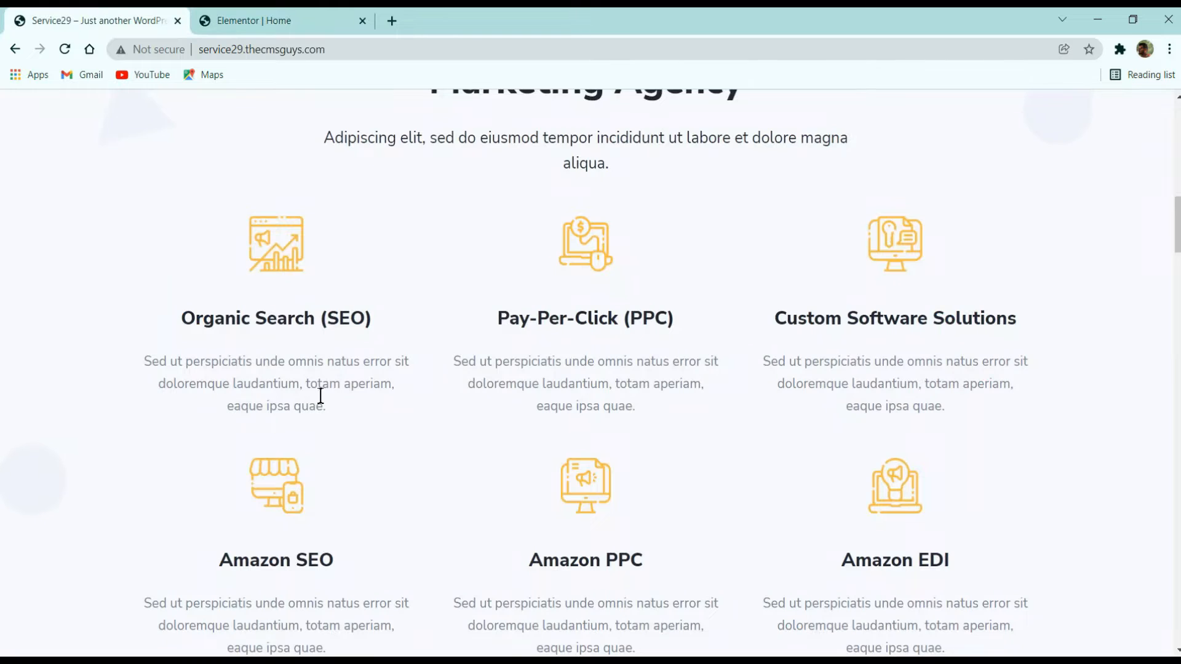
pyautogui.click(238, 19)
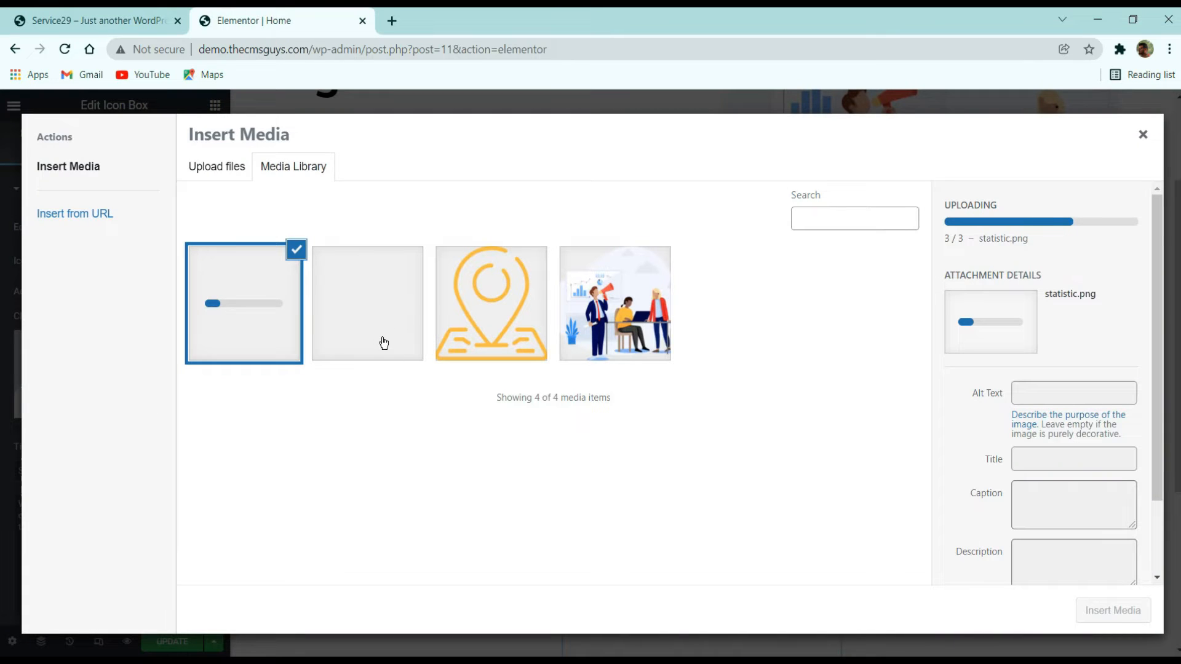
pyautogui.click(121, 16)
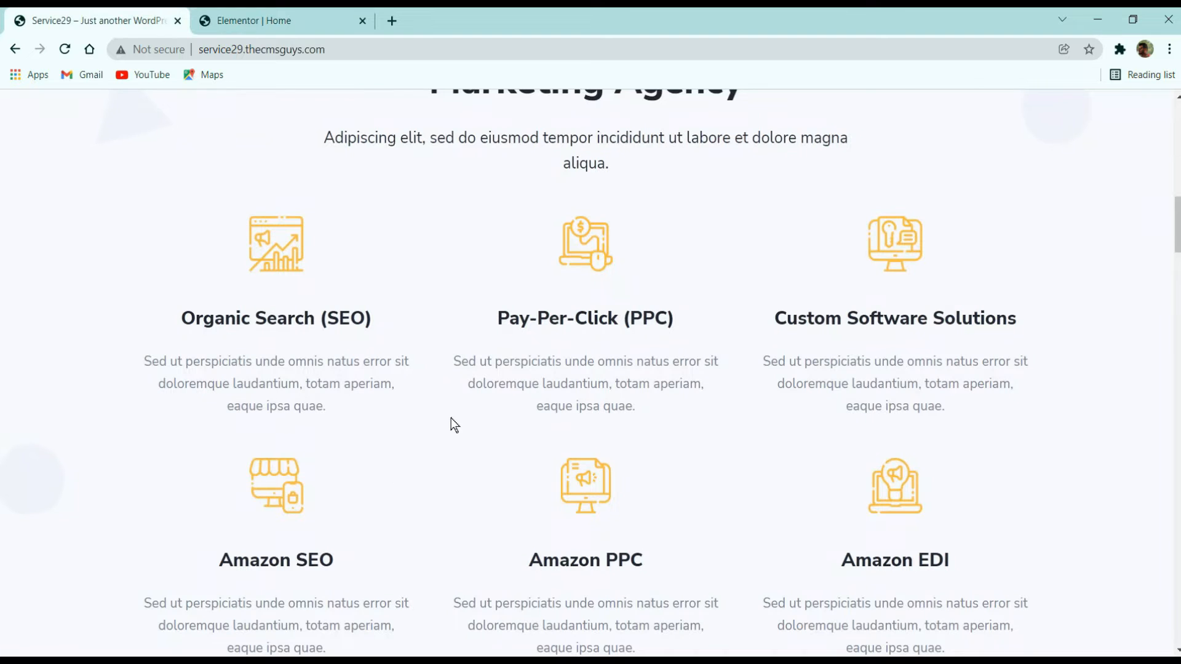
pyautogui.click(301, 9)
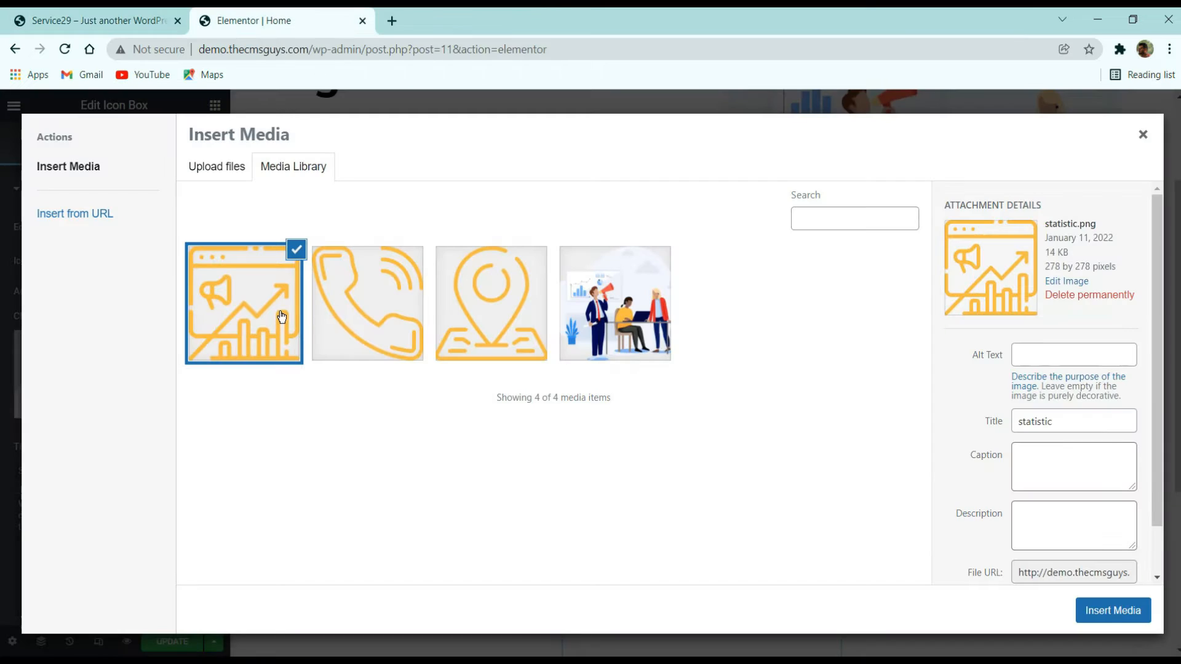
pyautogui.click(1111, 616)
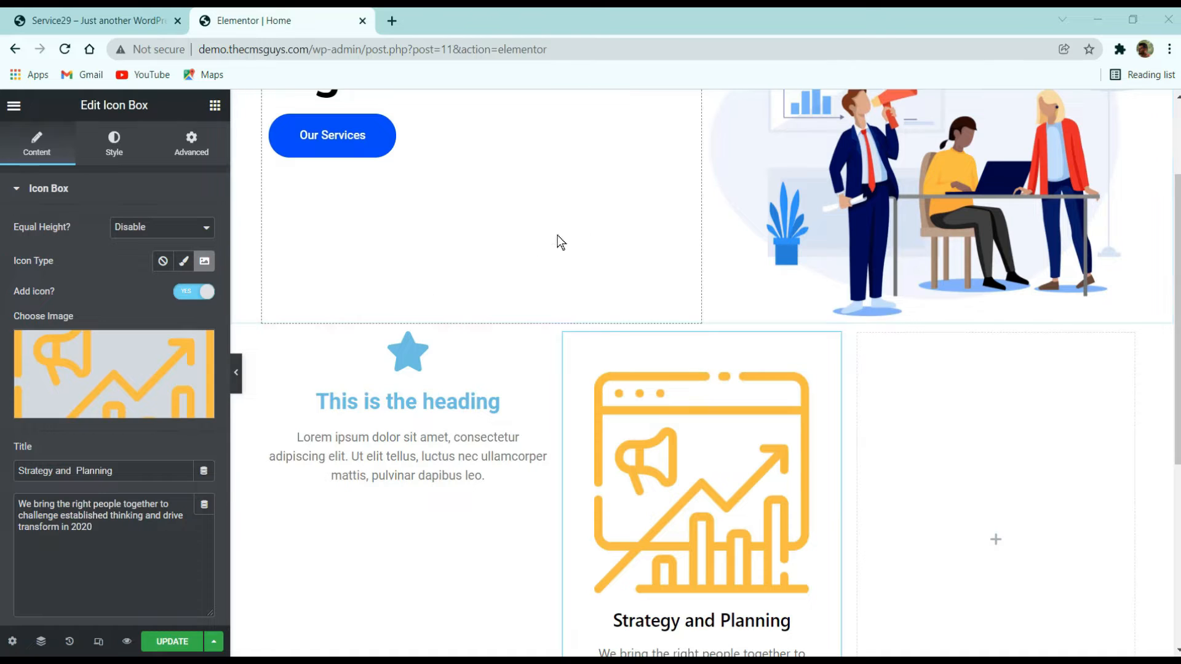
# - Copy the "Organic Search (SEO)" heading from the live site into the icon box title
pyautogui.scroll(-3, 338, 470)
pyautogui.click(145, 13)
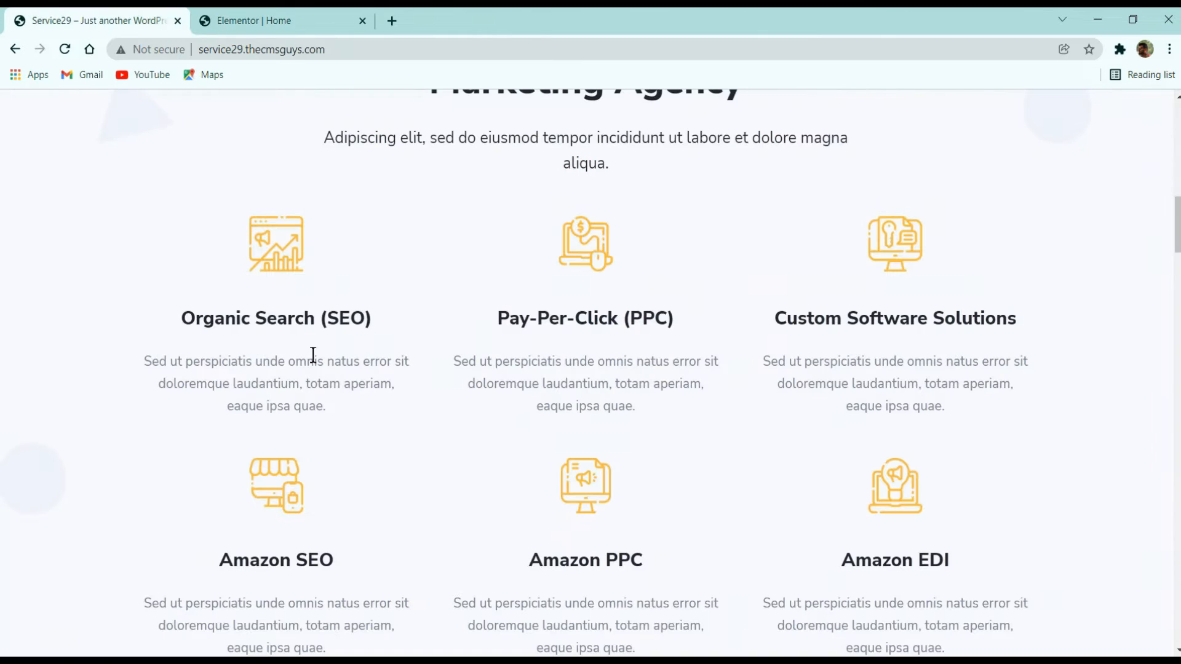
pyautogui.moveTo(376, 318); pyautogui.dragTo(135, 324)
pyautogui.hotkey('ctrl', 'c')
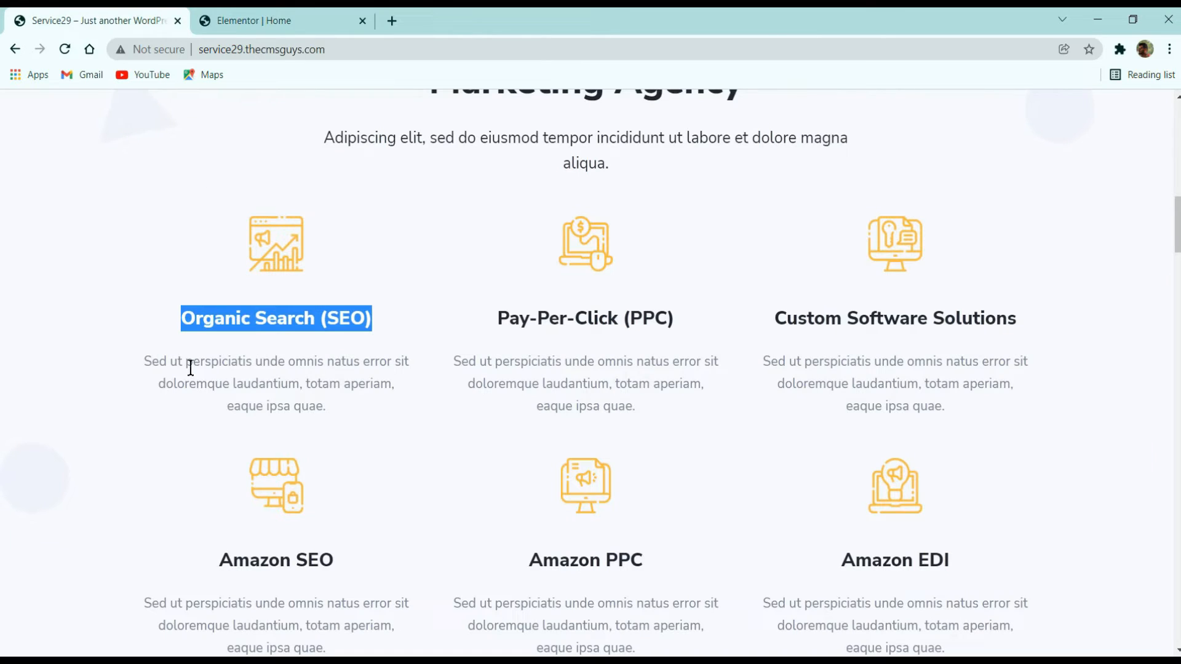
pyautogui.click(314, 21)
pyautogui.tripleClick(136, 478)
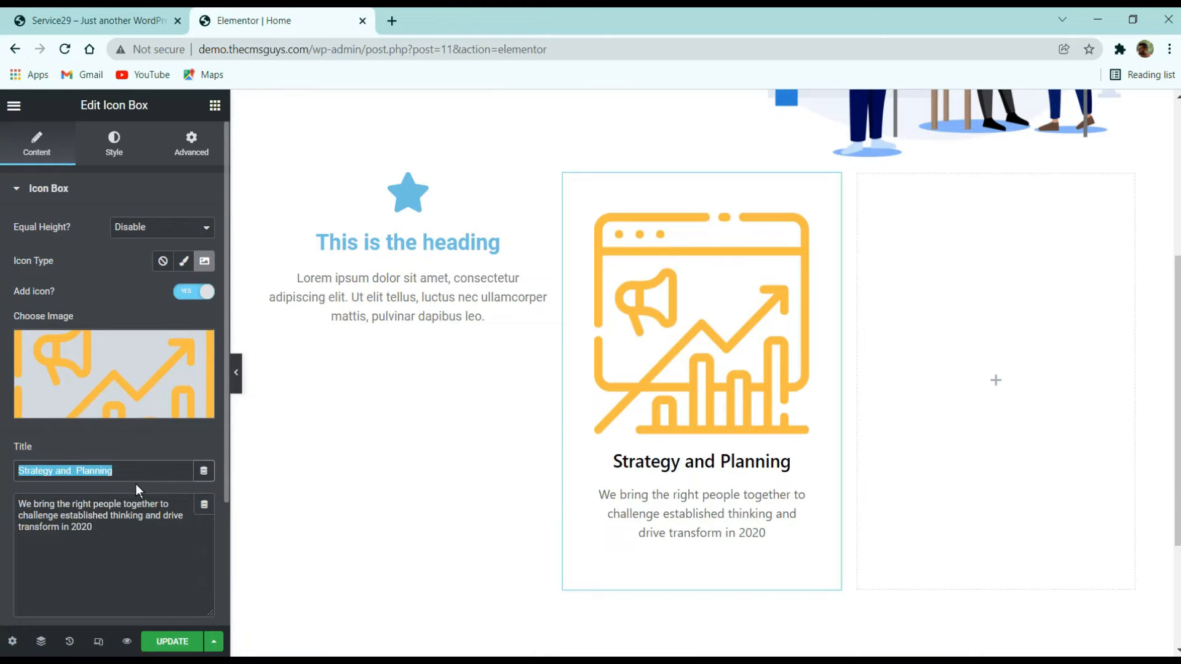
pyautogui.hotkey('ctrl', 'v')
# - Copy the SEO service description from the live site into the icon box description
pyautogui.hotkey('ctrl', 'pageup')
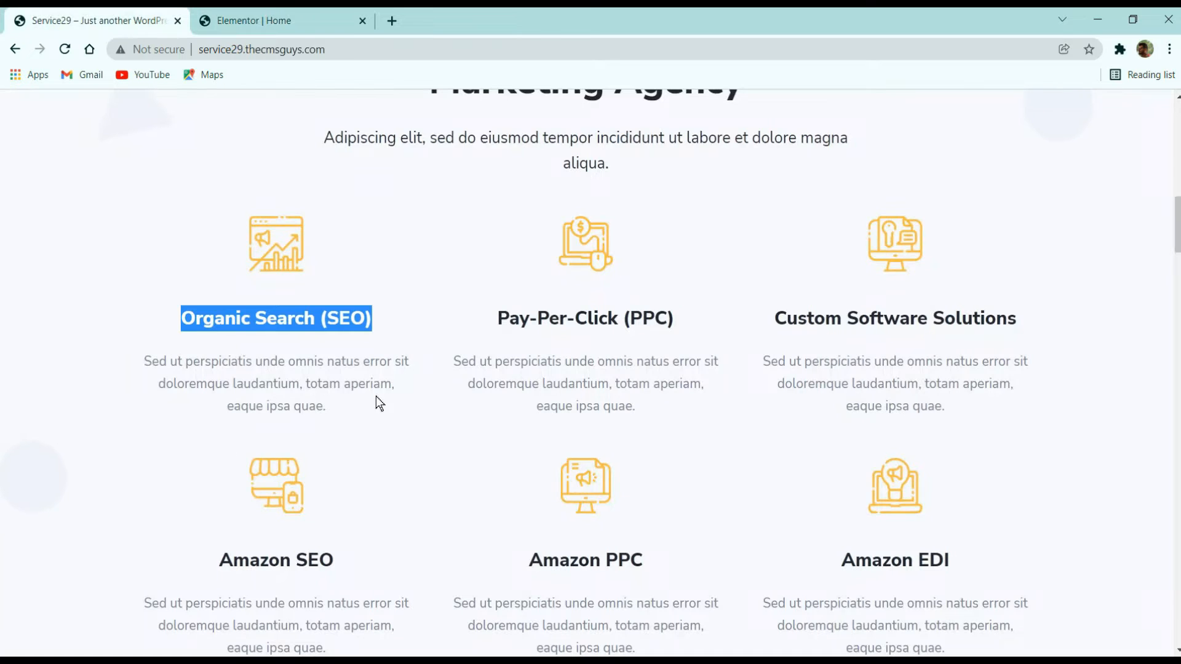
pyautogui.moveTo(376, 398); pyautogui.dragTo(141, 361)
pyautogui.hotkey('ctrl', 'c')
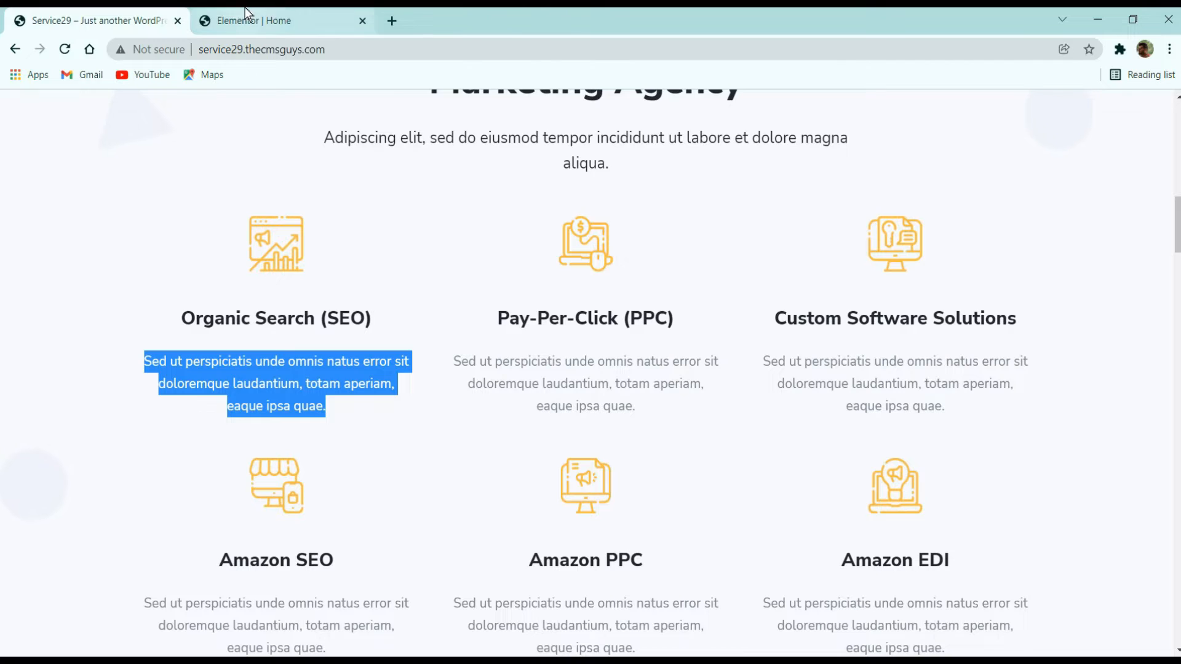
pyautogui.click(256, 25)
pyautogui.click(193, 567)
pyautogui.hotkey('ctrl', 'a')
pyautogui.hotkey('ctrl', 'v')
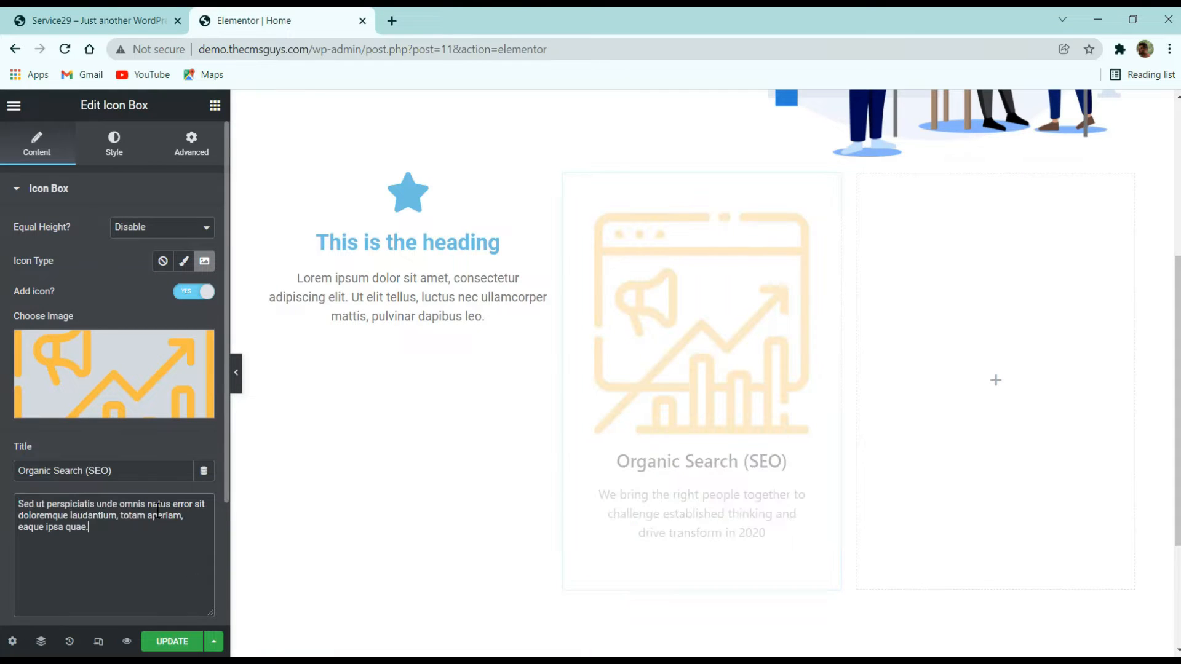
# - Enable the icon box's Read More button, then switch it off again
pyautogui.scroll(-3, 649, 274)
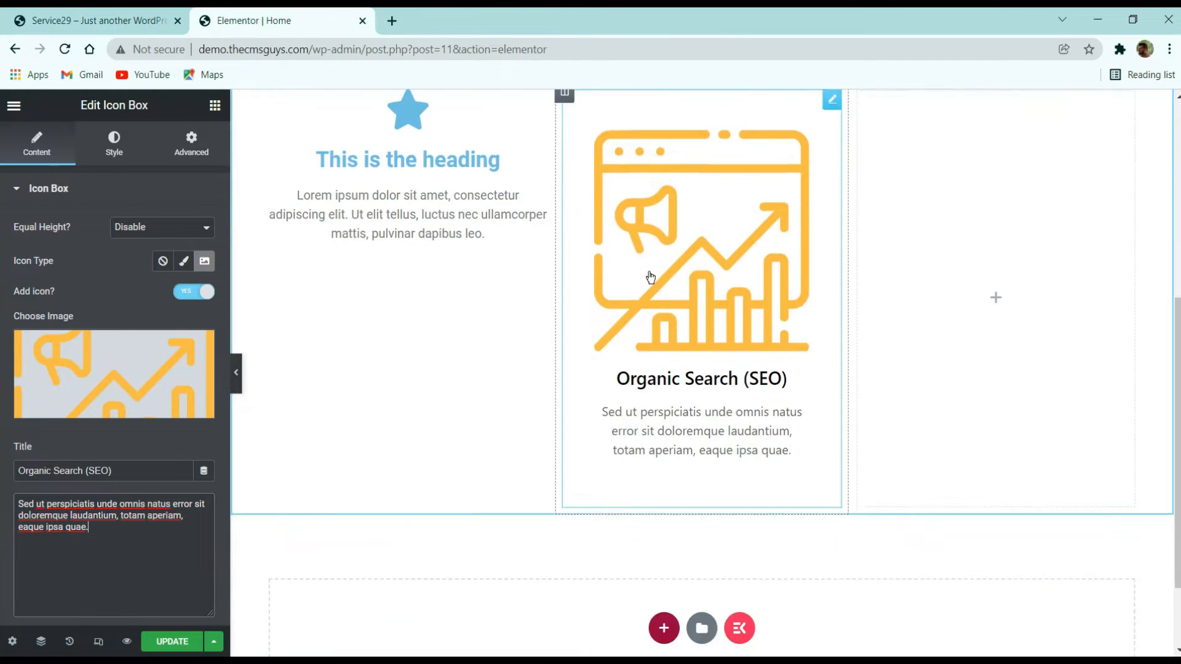
pyautogui.scroll(3, 779, 298)
pyautogui.scroll(-3, 182, 435)
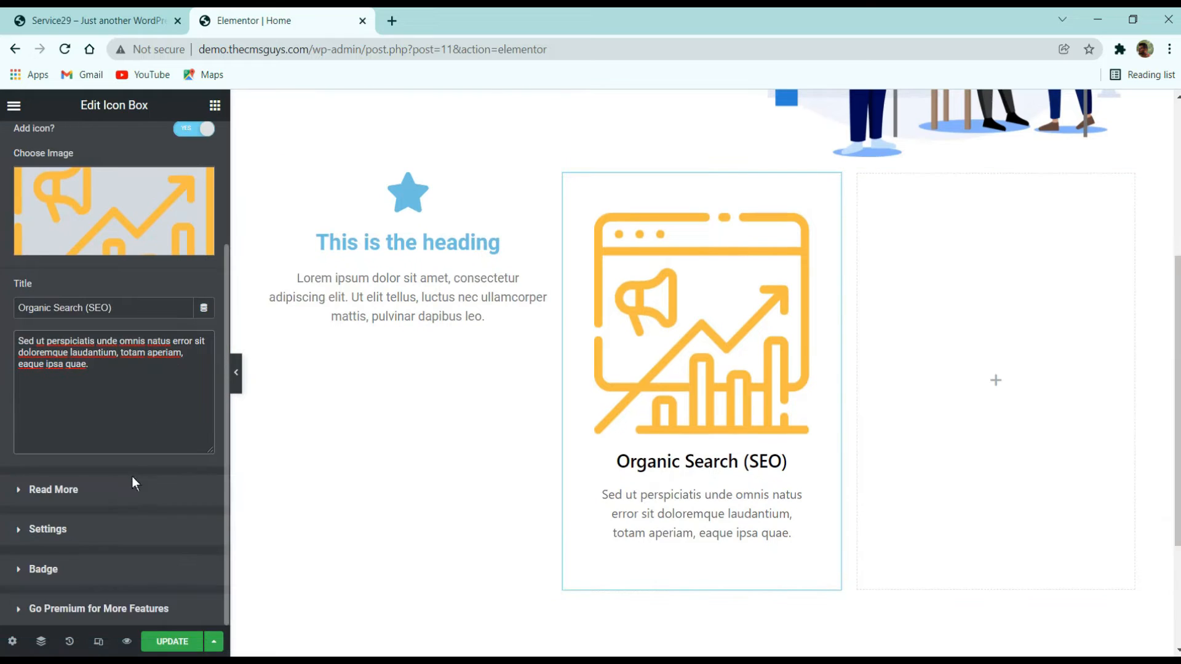
pyautogui.click(121, 486)
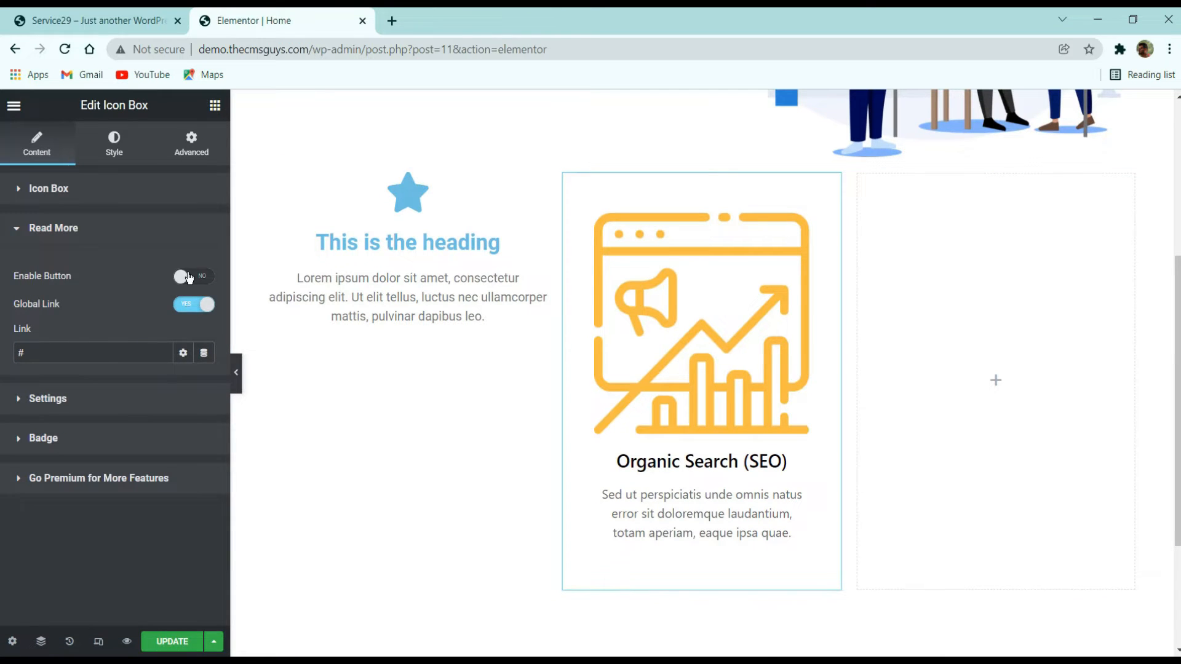
pyautogui.click(188, 278)
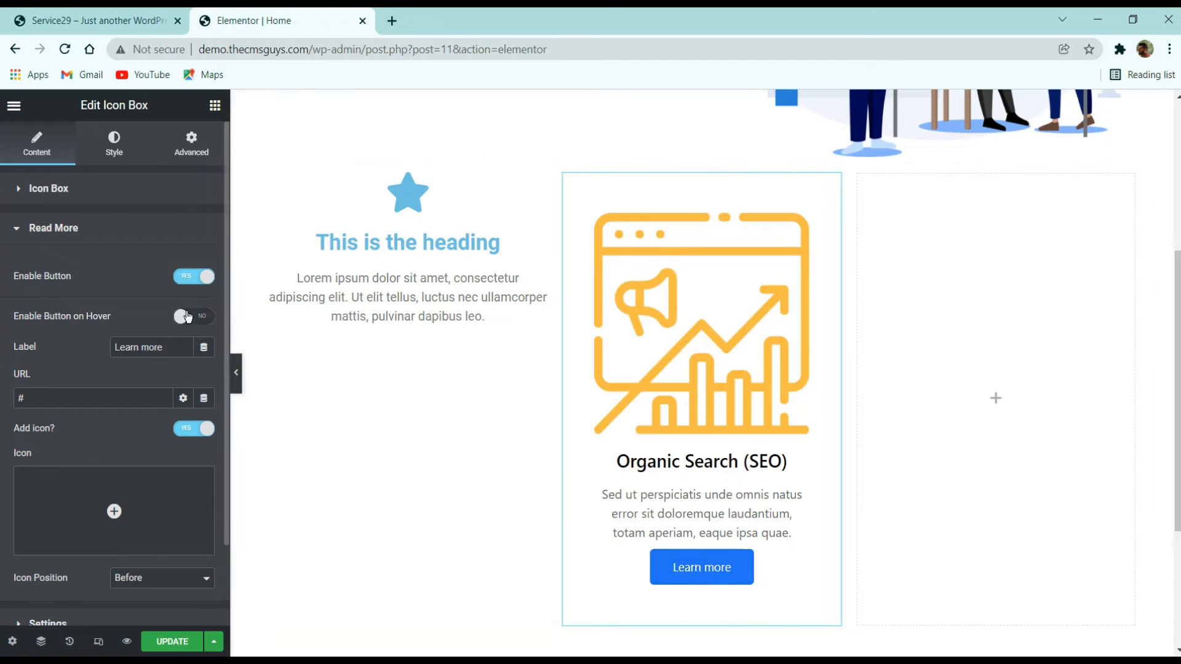
pyautogui.scroll(-2, 134, 327)
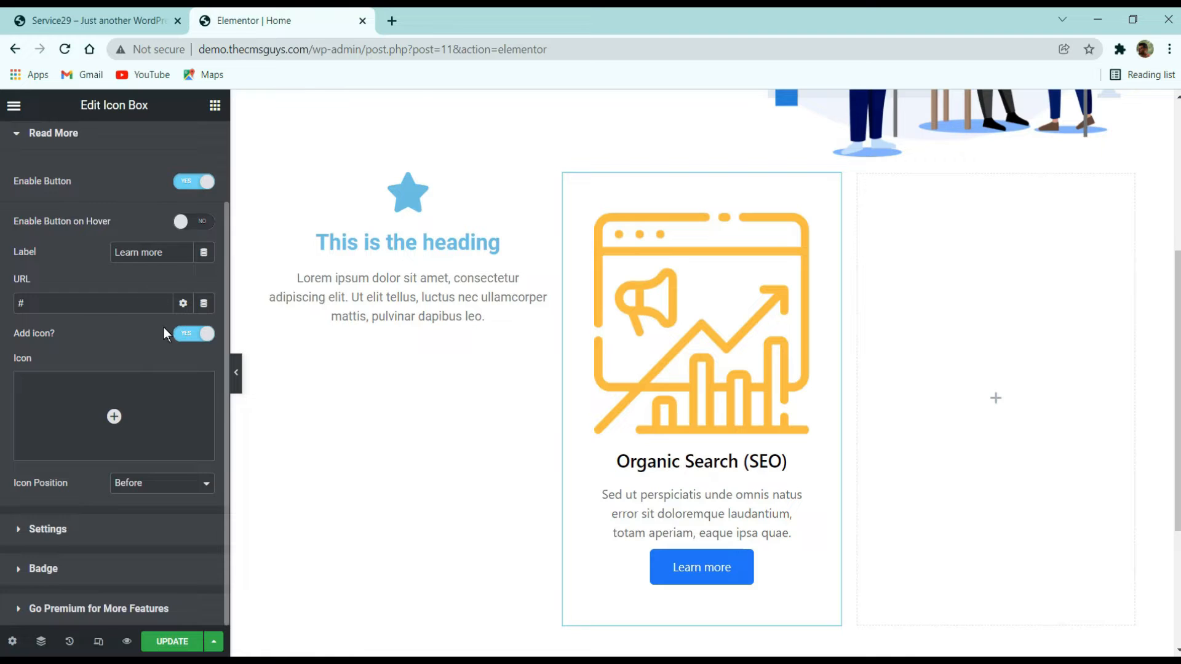
pyautogui.click(196, 336)
pyautogui.click(189, 430)
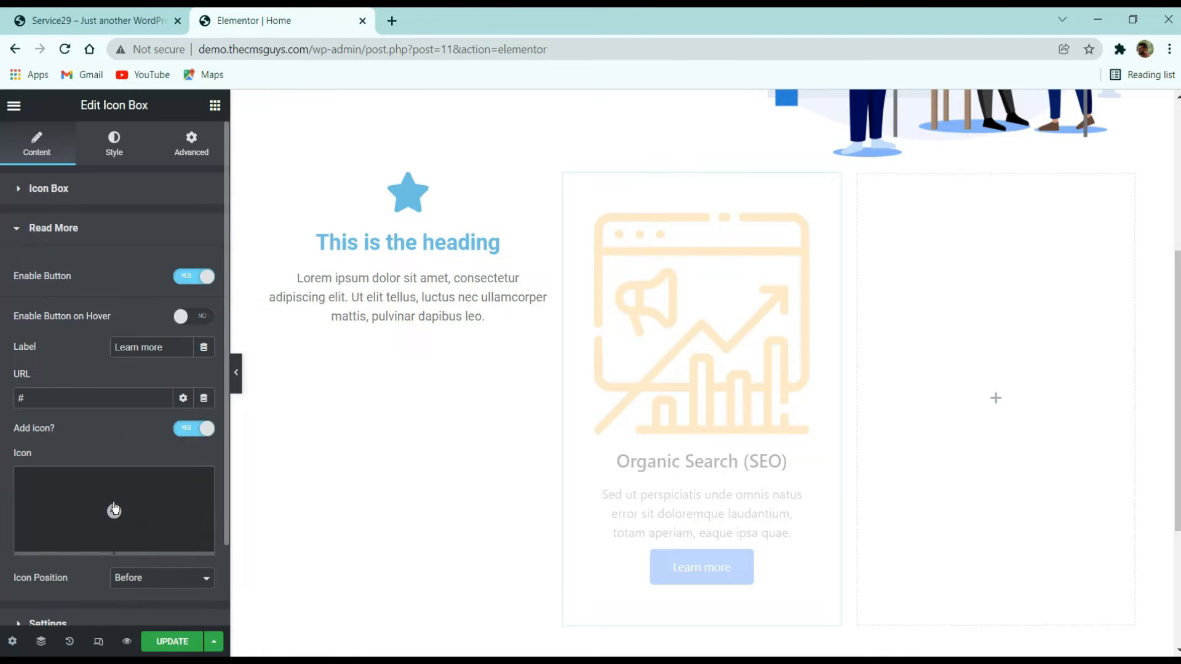
pyautogui.click(189, 431)
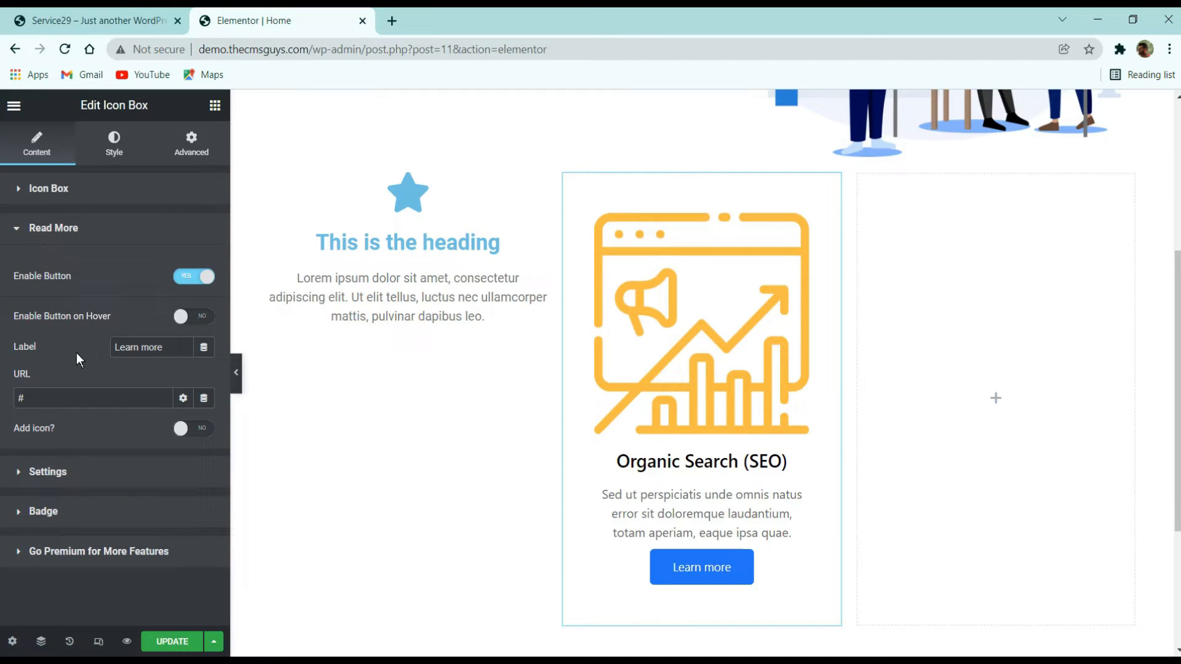
pyautogui.click(202, 284)
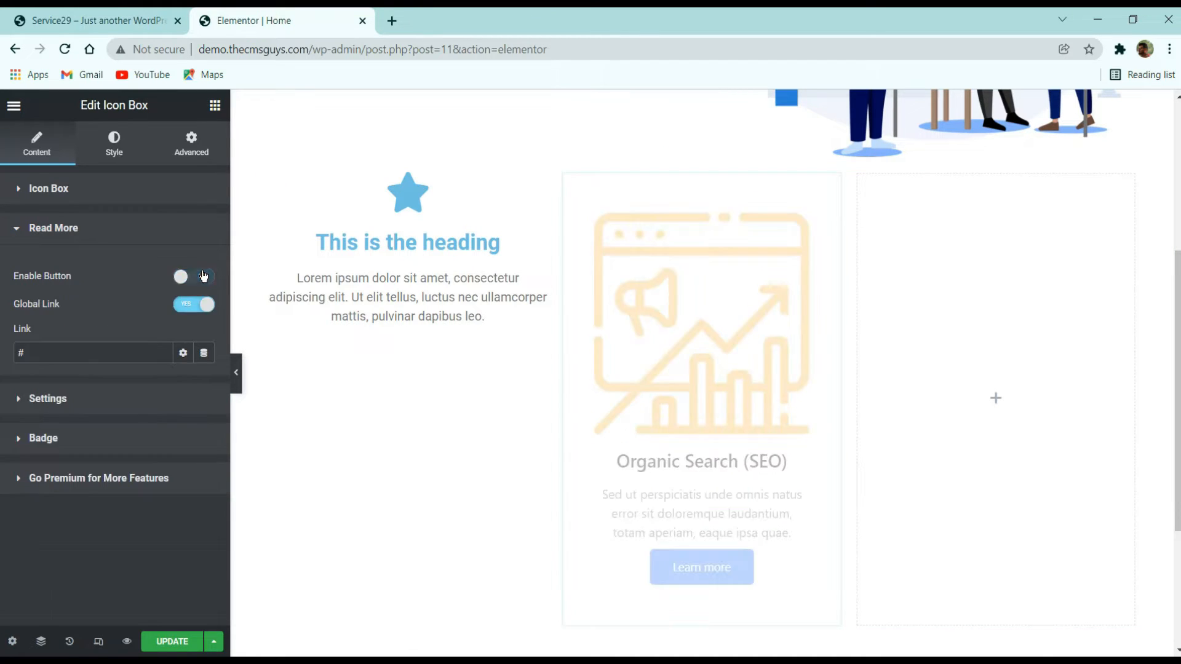
# - Try the hover watermark option and a left icon position in the icon box settings
pyautogui.click(52, 393)
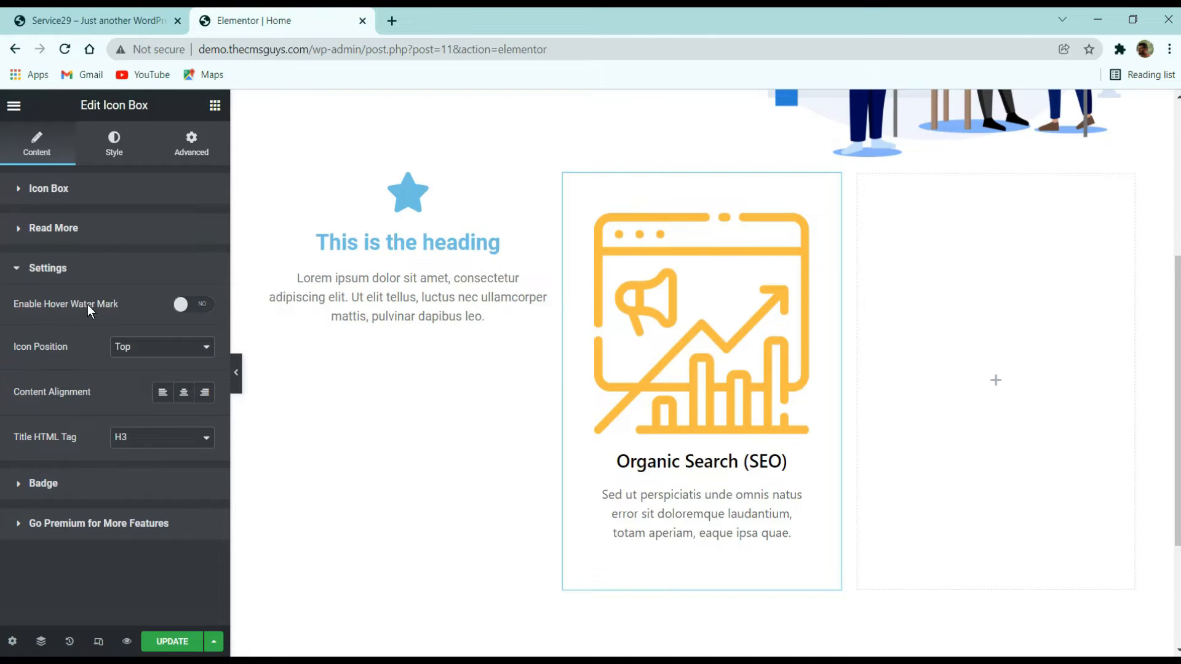
pyautogui.click(194, 313)
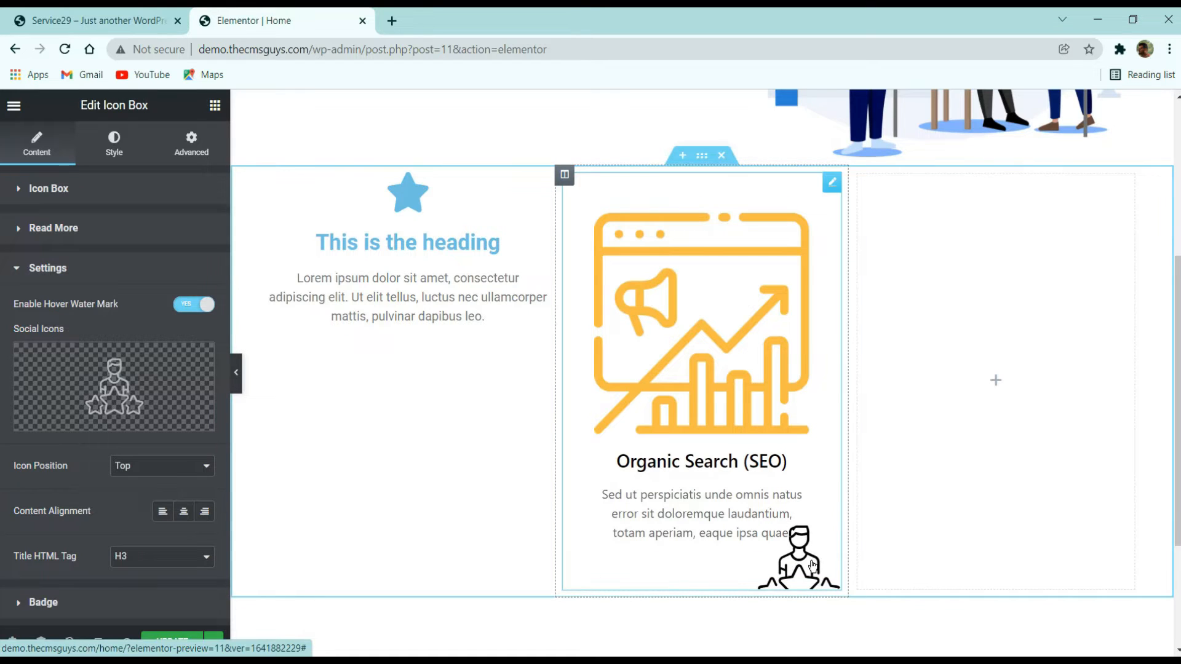
pyautogui.moveTo(114, 394)
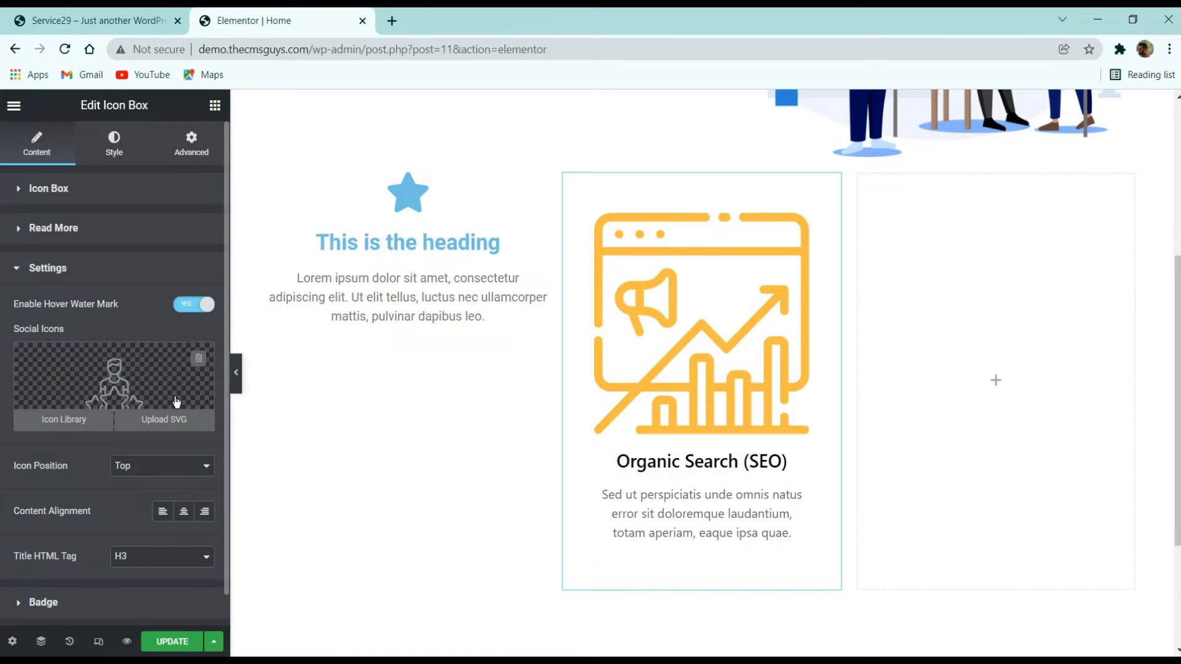
pyautogui.scroll(-1, 176, 402)
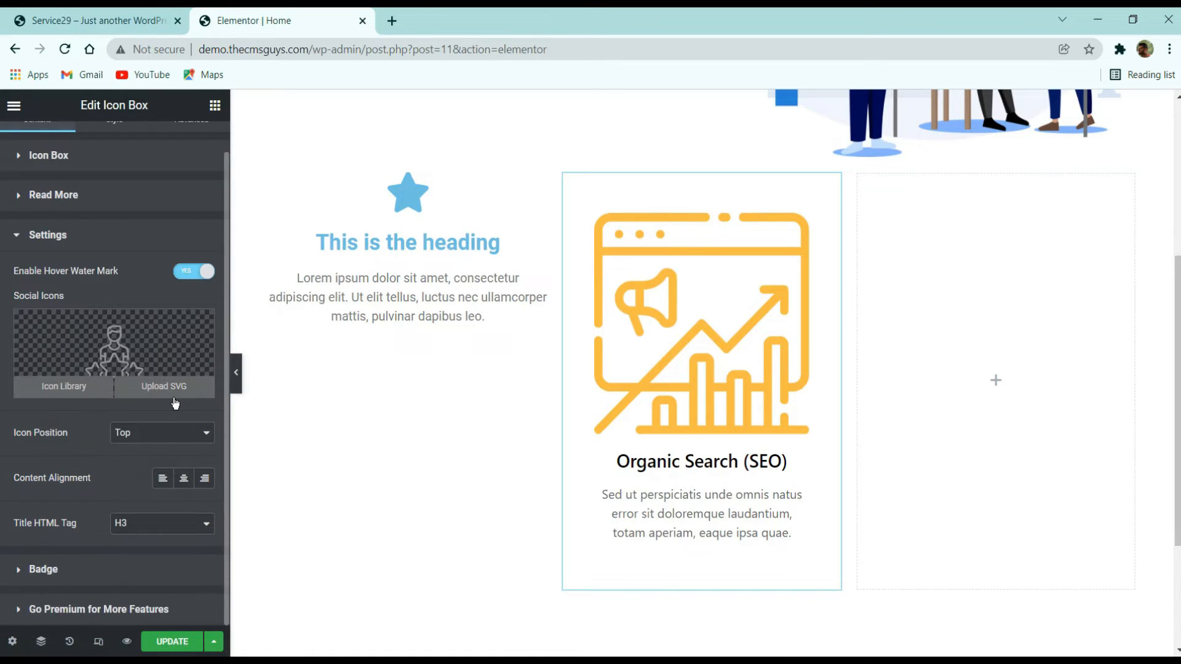
pyautogui.click(158, 430)
pyautogui.click(130, 465)
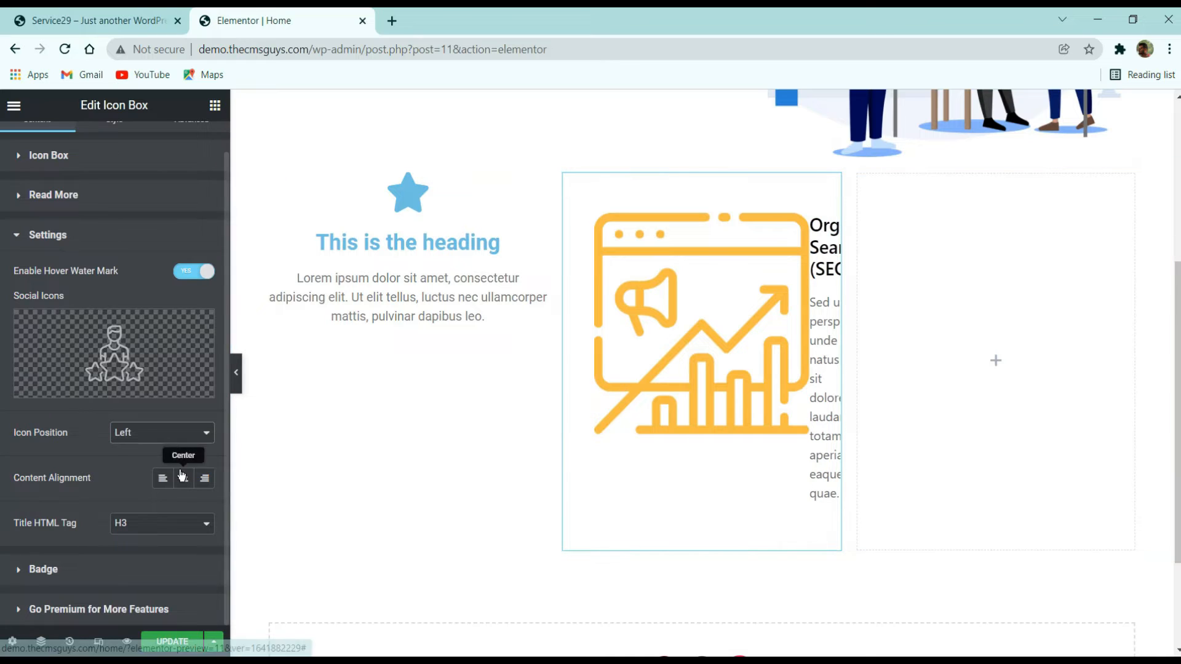
pyautogui.click(160, 432)
pyautogui.click(210, 271)
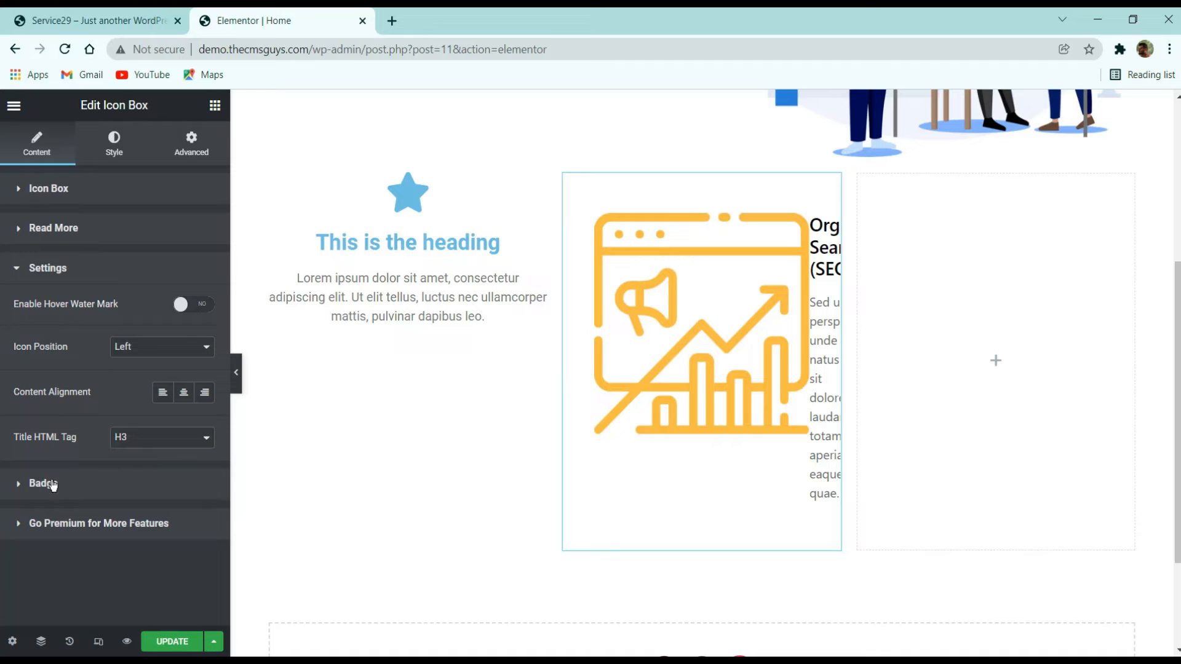
# - Show the icon box badge, then hide it again
pyautogui.click(52, 484)
pyautogui.click(178, 346)
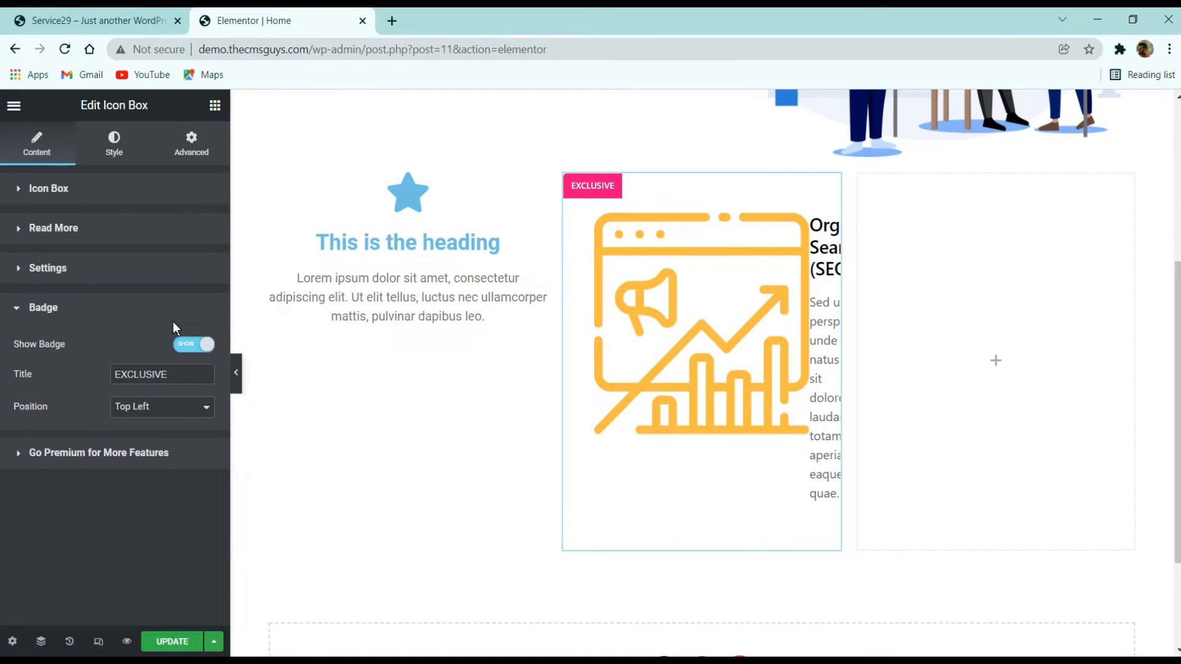
pyautogui.click(94, 278)
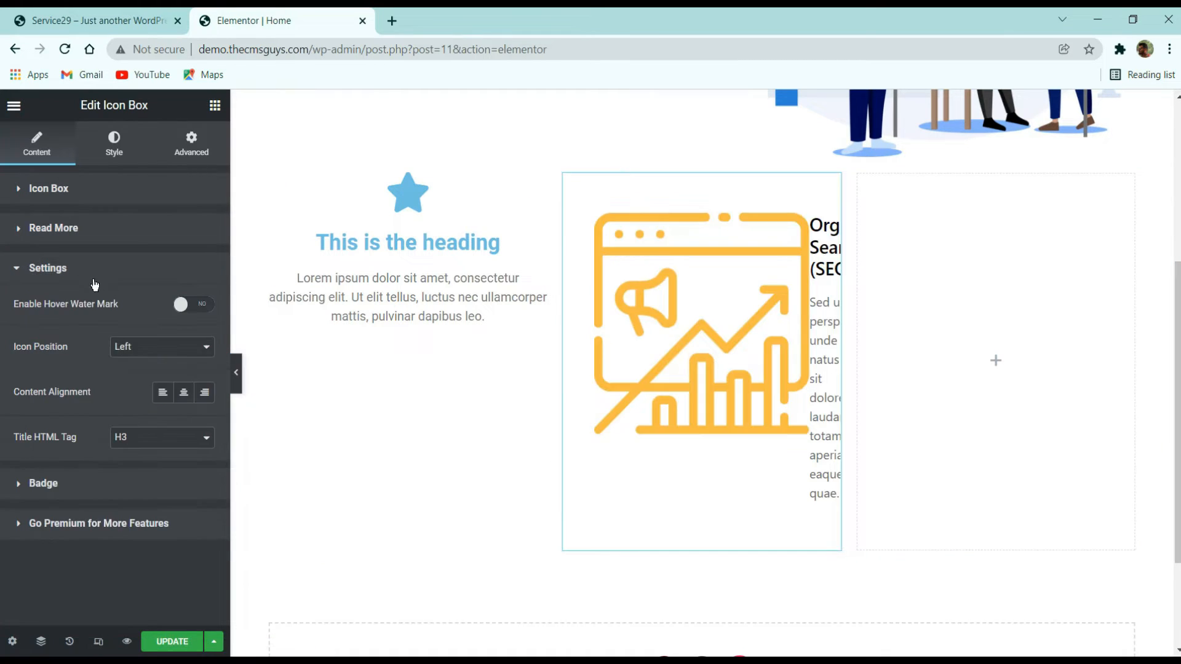
pyautogui.click(149, 228)
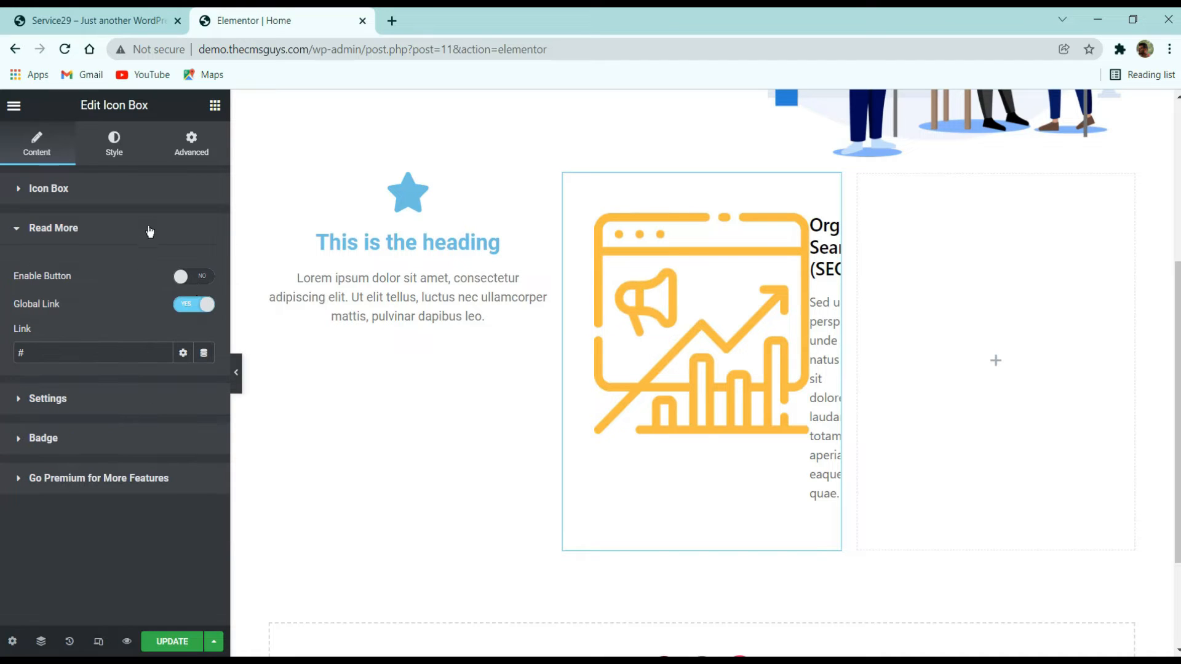
pyautogui.click(108, 241)
pyautogui.click(123, 345)
# - Save the page and reload the editor
pyautogui.click(194, 643)
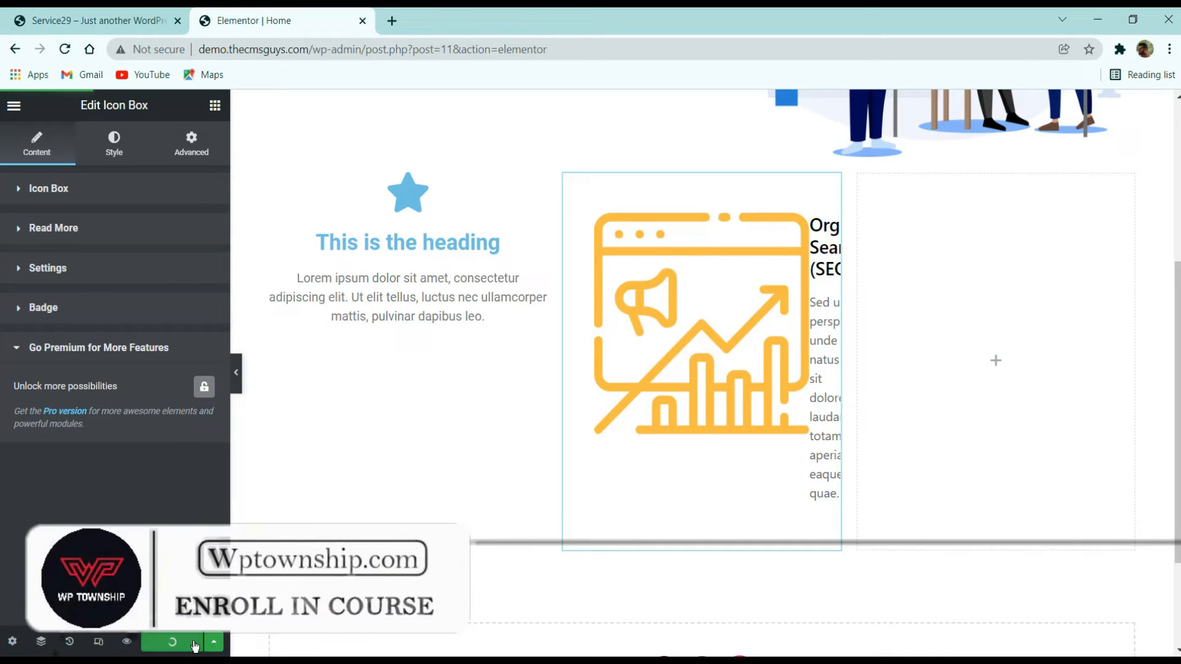
pyautogui.click(71, 50)
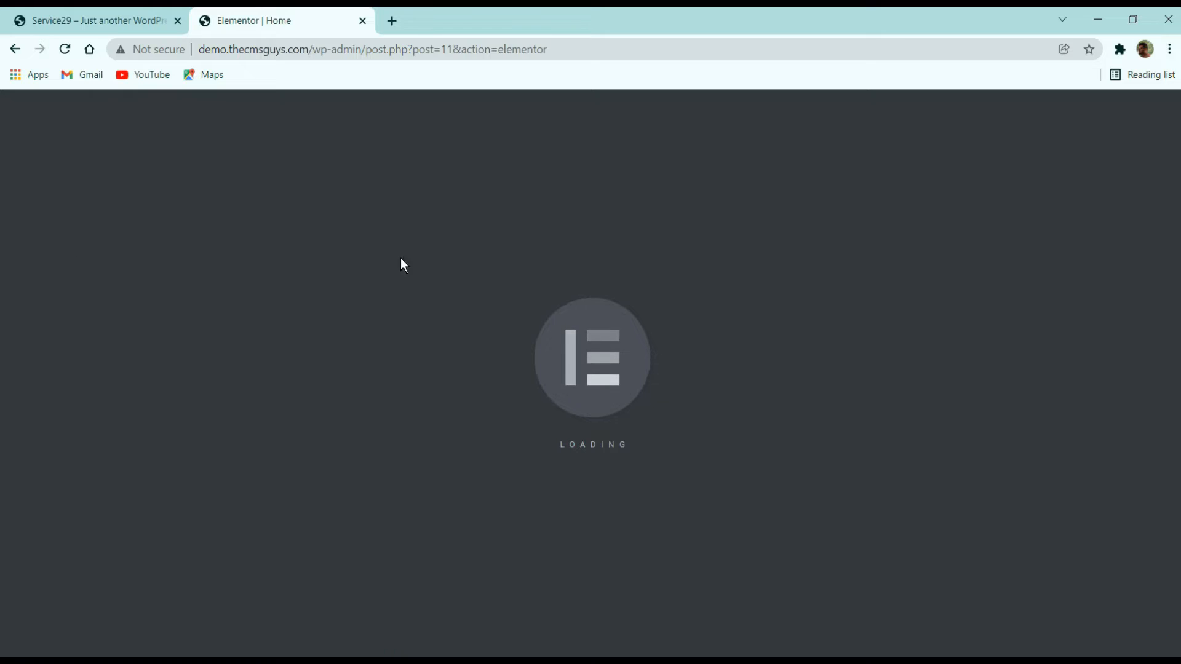
pyautogui.scroll(-1, 756, 510)
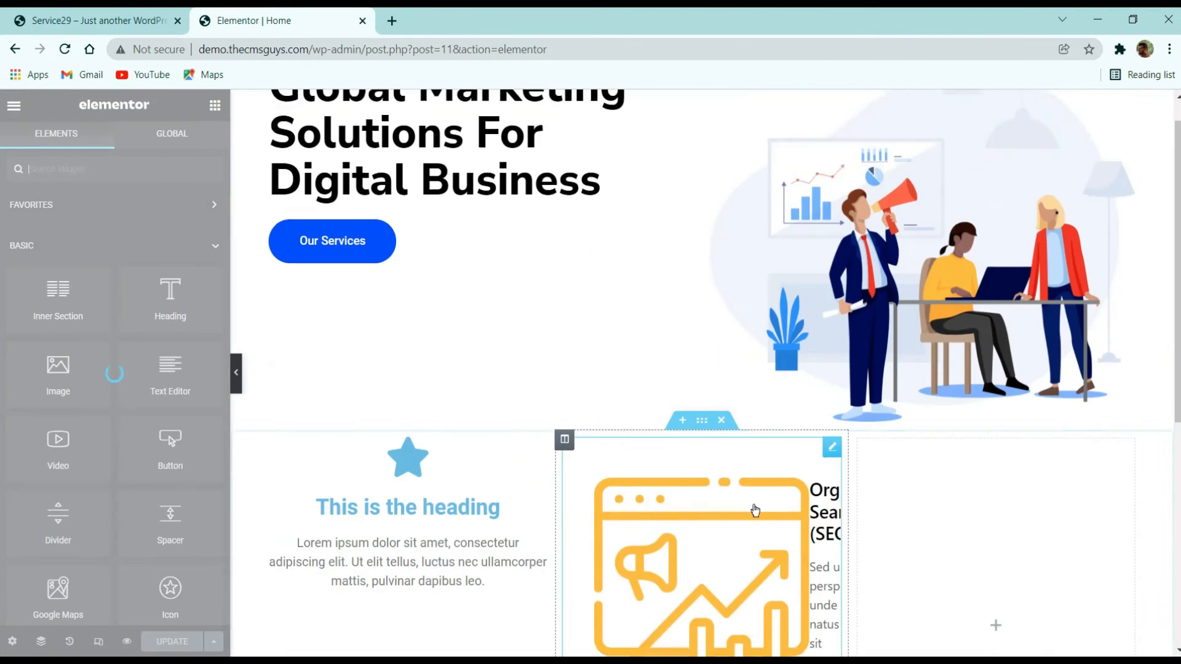
pyautogui.scroll(-5, 755, 510)
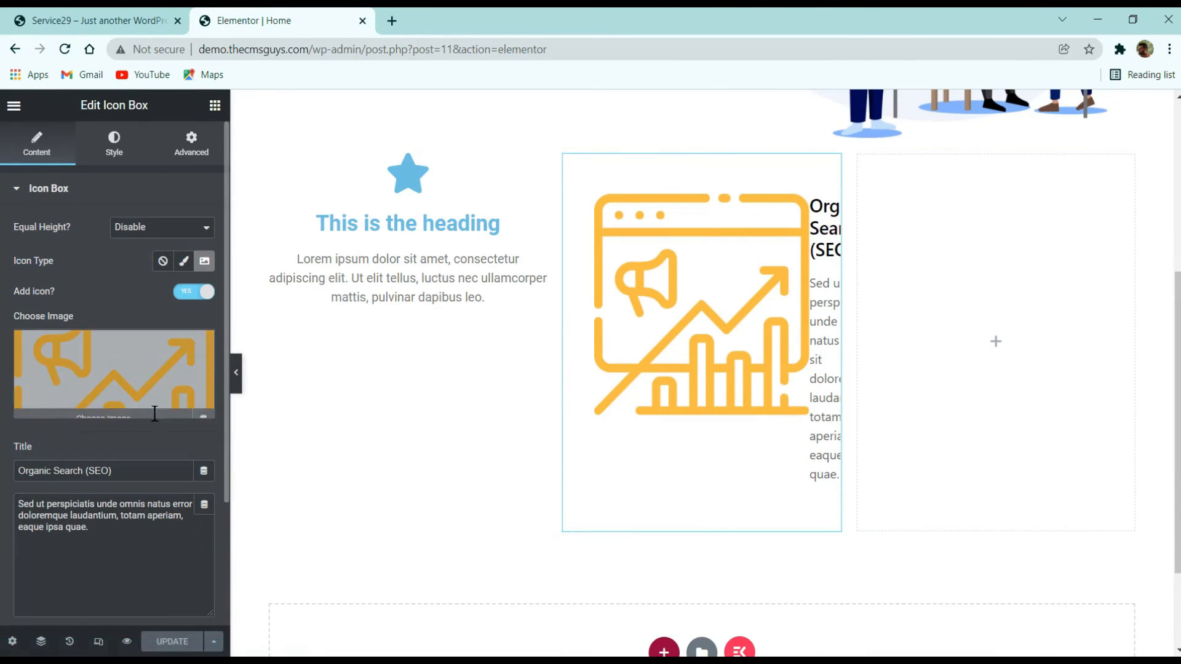
# - Set the icon box's icon position to Top and its content alignment to center
pyautogui.scroll(-3, 152, 418)
pyautogui.click(123, 489)
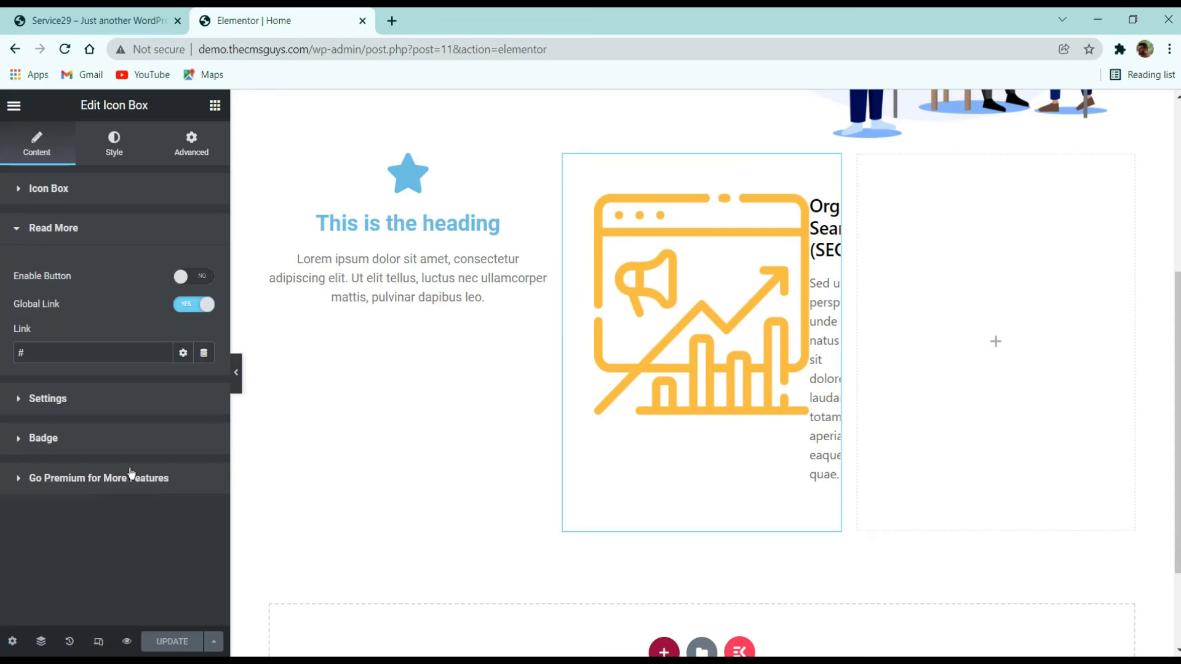
pyautogui.click(110, 400)
pyautogui.click(177, 399)
pyautogui.click(157, 355)
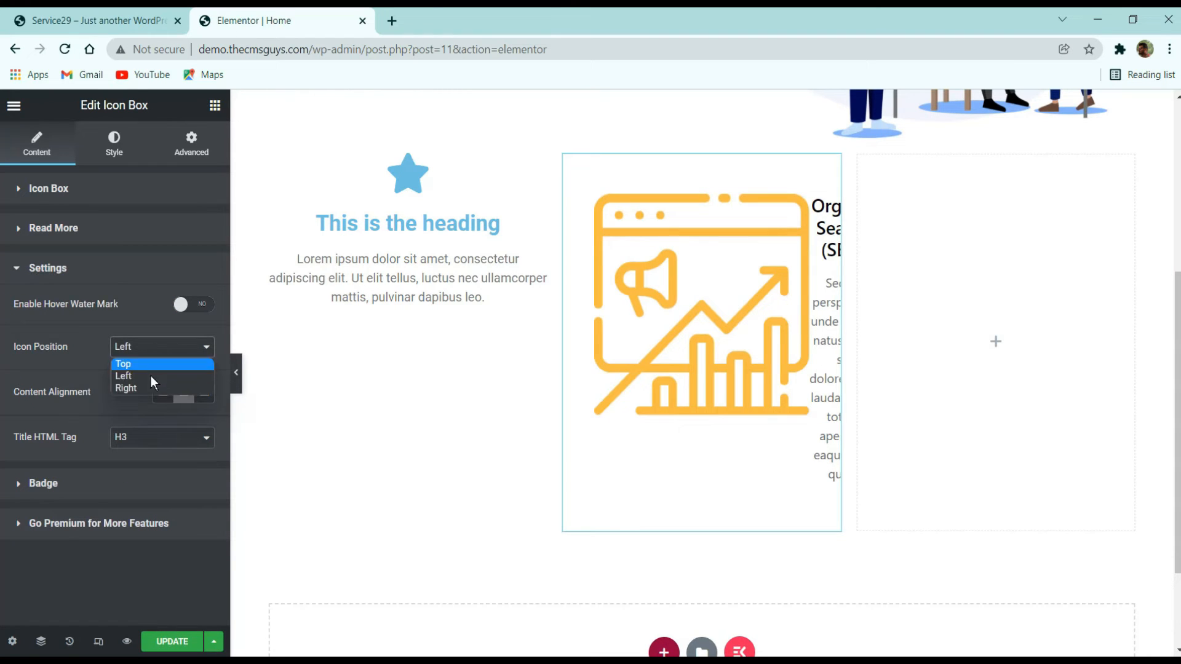
pyautogui.click(152, 364)
pyautogui.click(168, 349)
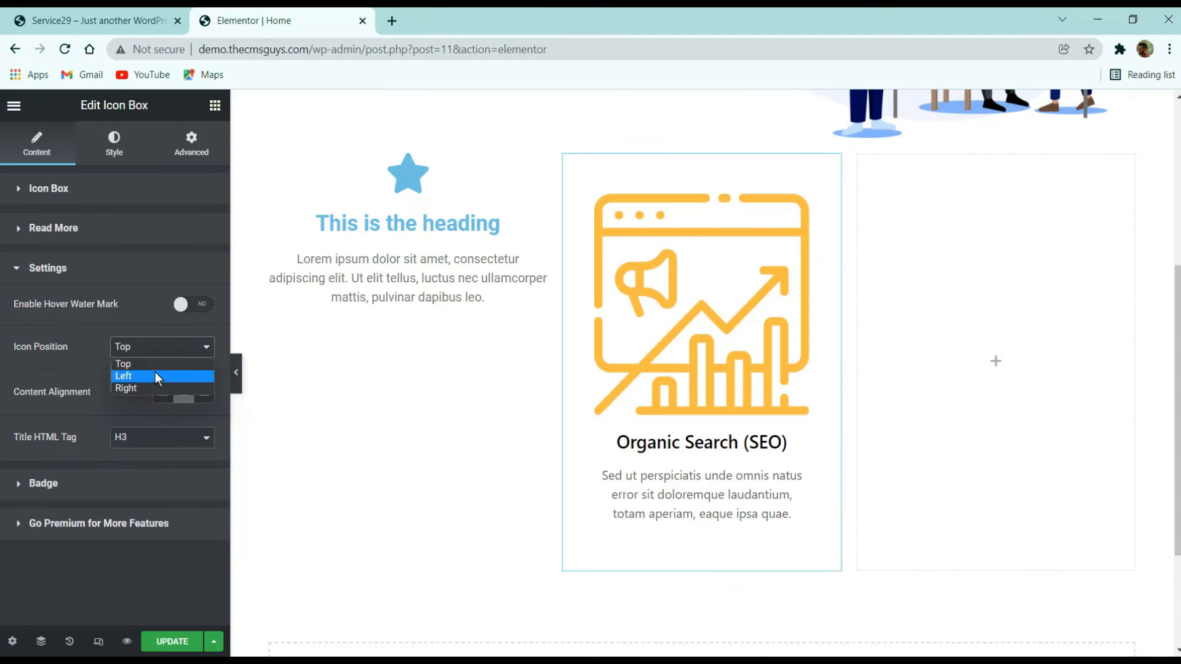
pyautogui.click(59, 356)
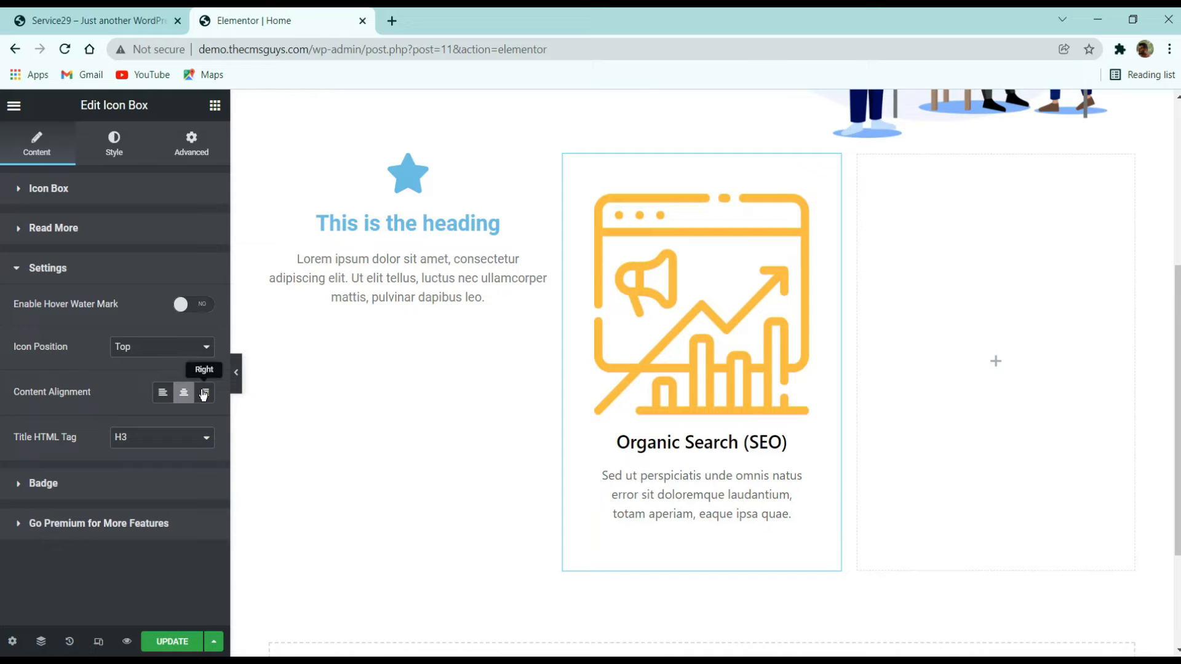
pyautogui.click(162, 397)
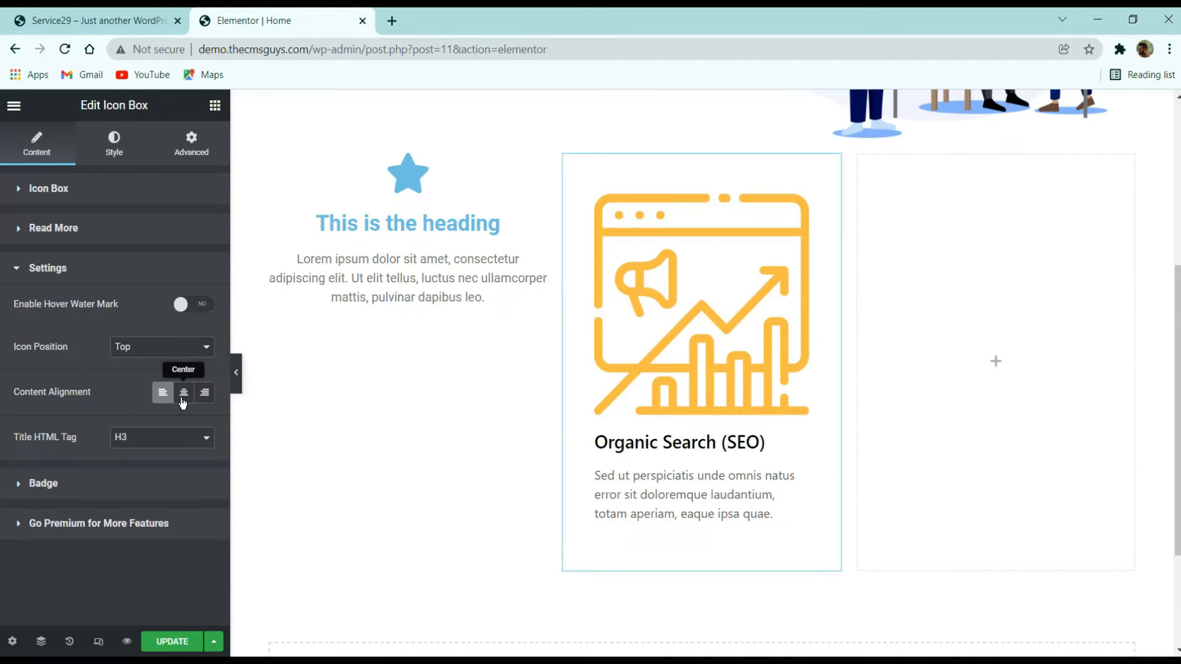
pyautogui.click(183, 399)
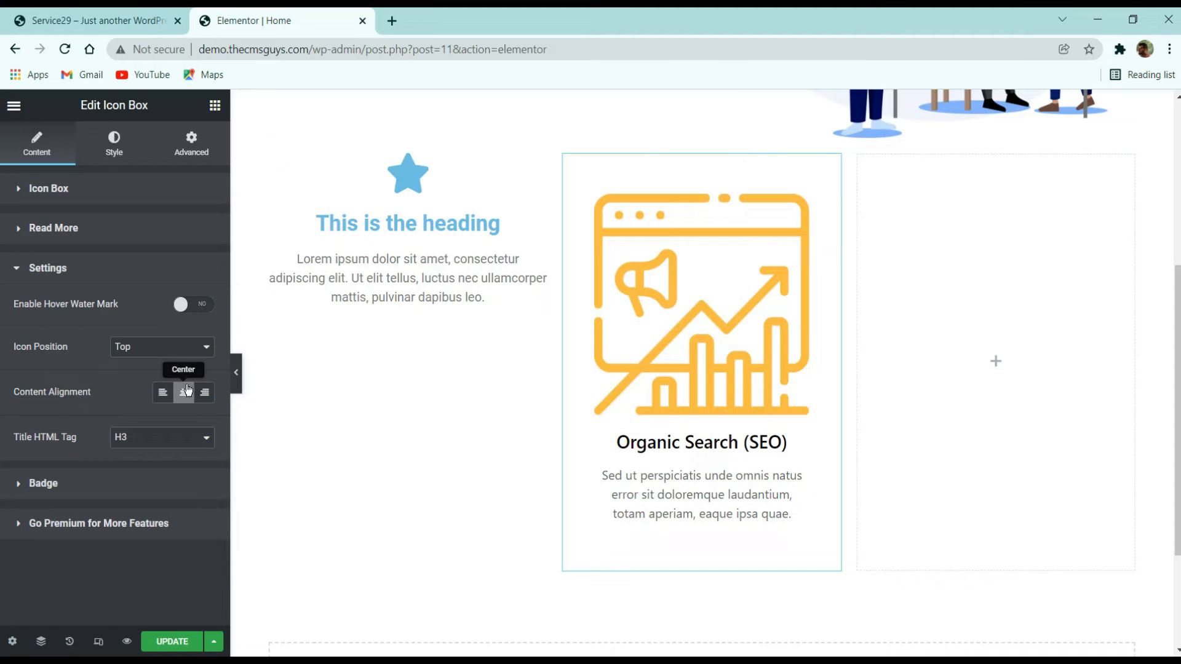
# - Set the icon box container padding to 30 on all sides and compare with the live site
pyautogui.click(110, 145)
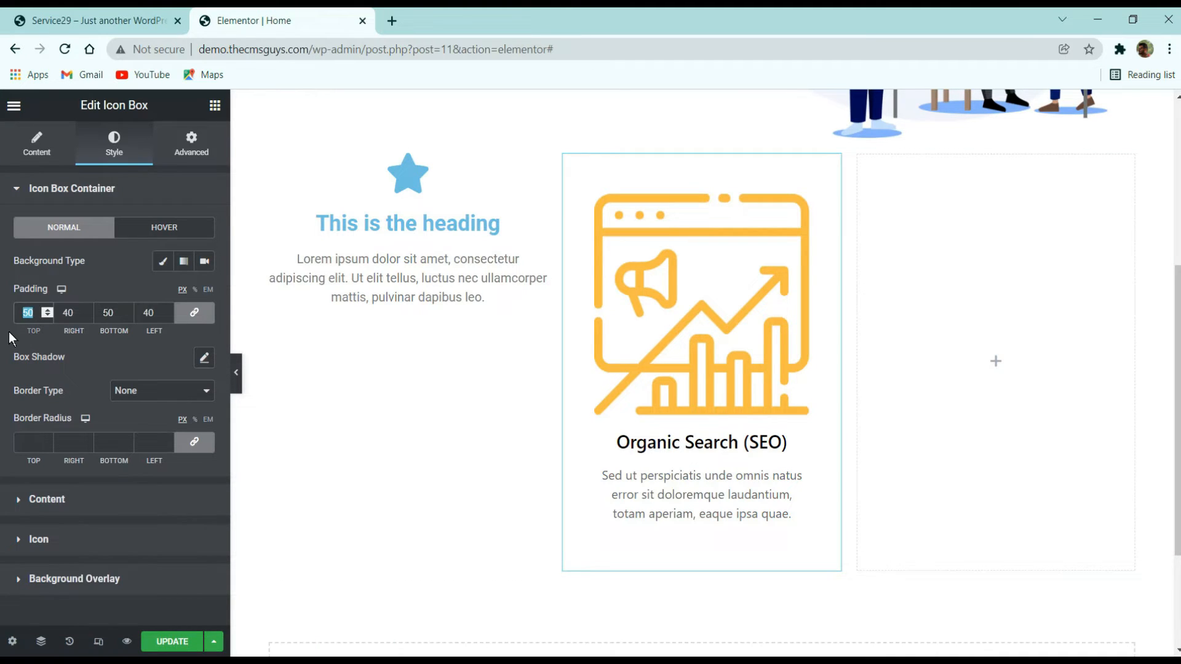
pyautogui.write('30')
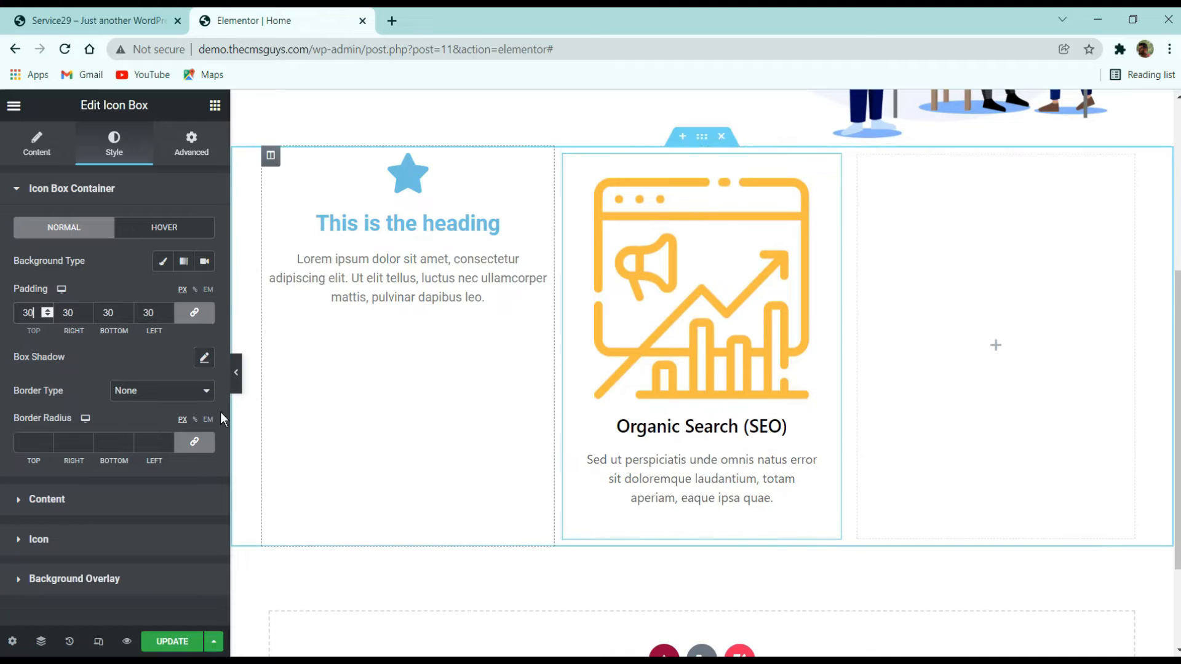
pyautogui.click(121, 25)
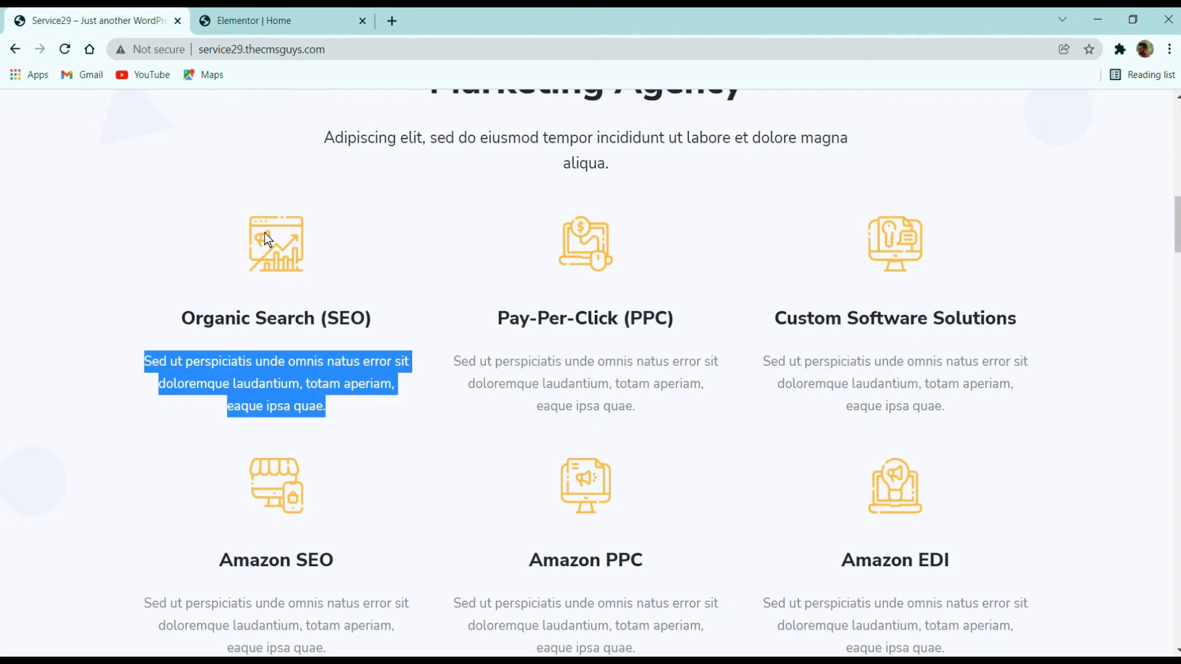
pyautogui.click(366, 213)
pyautogui.click(273, 20)
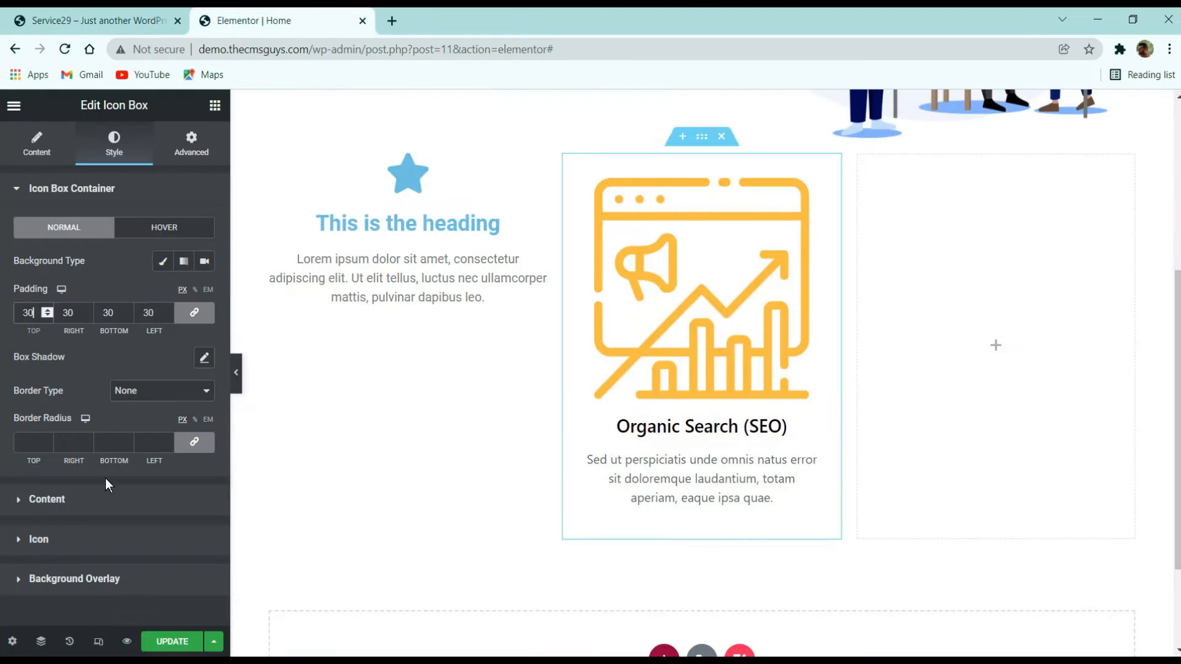
# - Set the icon's width and height to 80
pyautogui.click(61, 535)
pyautogui.scroll(-3, 172, 369)
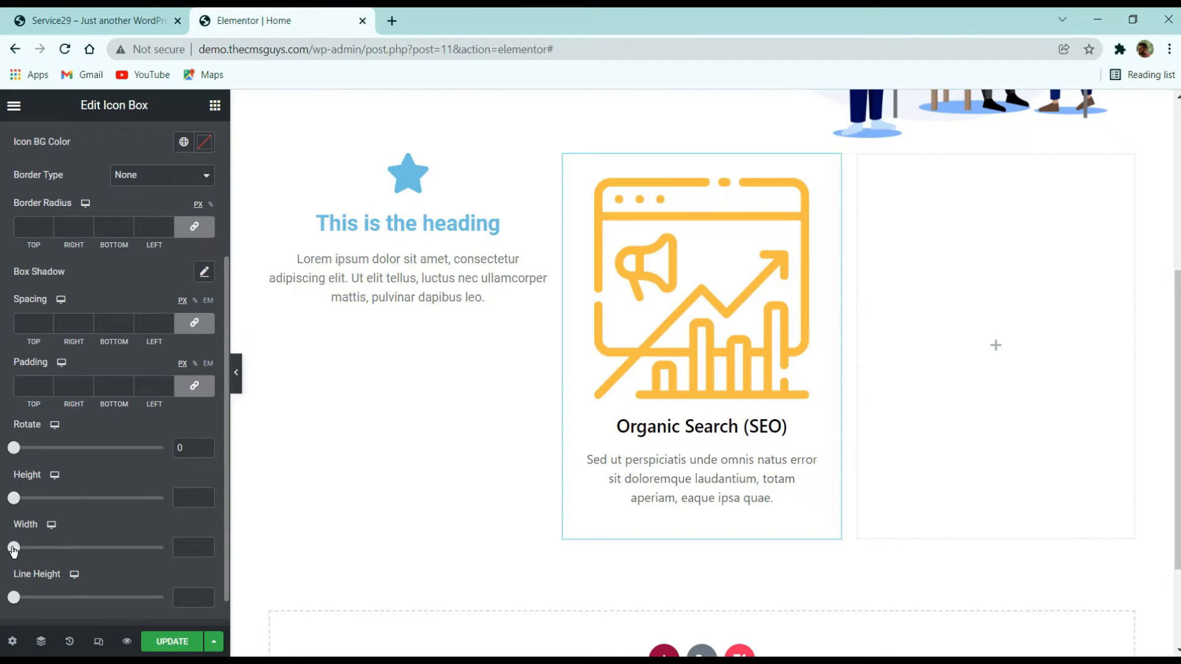
pyautogui.moveTo(14, 549); pyautogui.dragTo(59, 548)
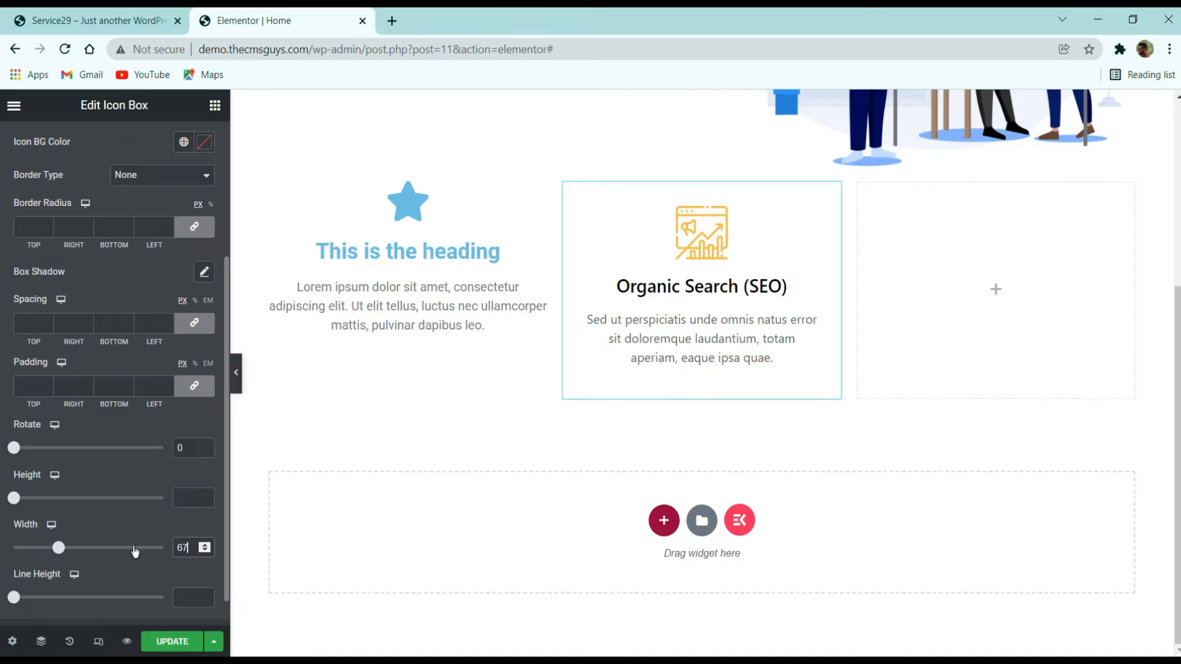
pyautogui.hotkey('ctrl', 'a')
pyautogui.write('80')
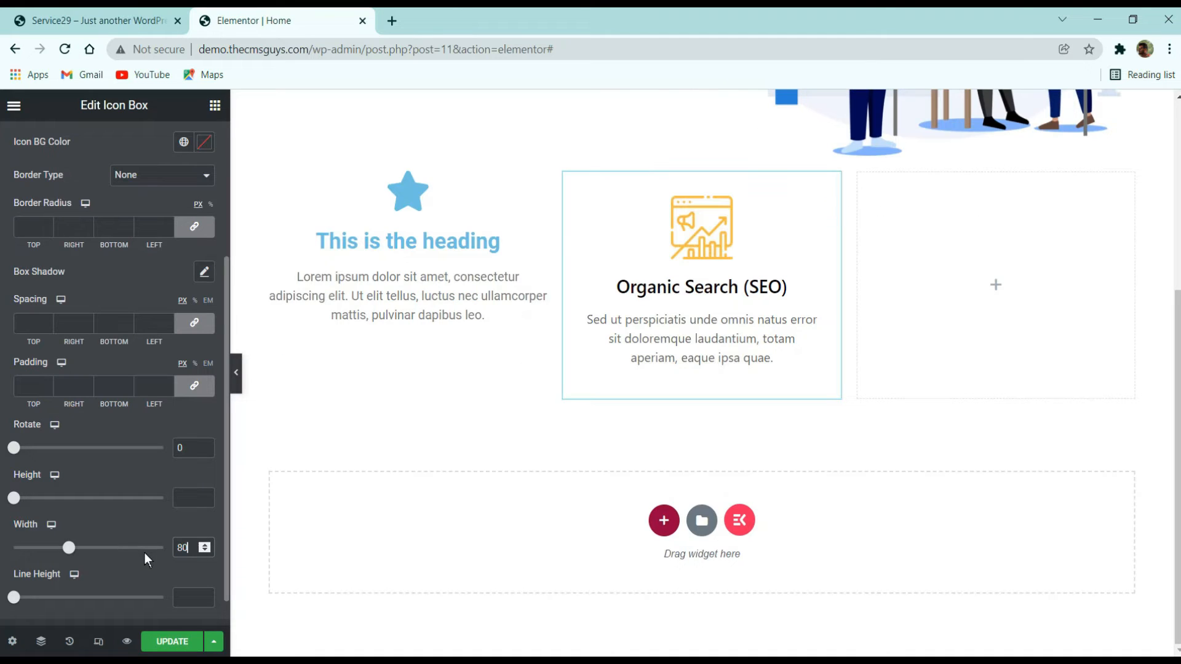
pyautogui.click(197, 492)
pyautogui.write('80')
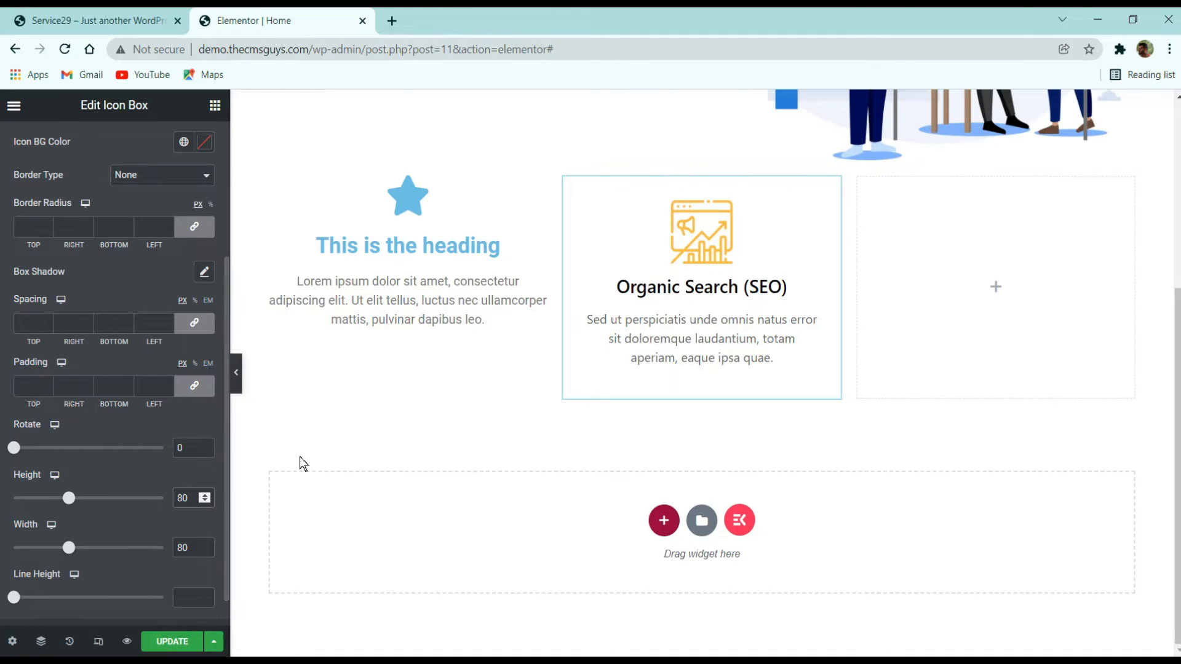
# - Compare the service title's spacing on the live site with the icon box in the editor
pyautogui.scroll(-1, 143, 453)
pyautogui.scroll(5, 122, 470)
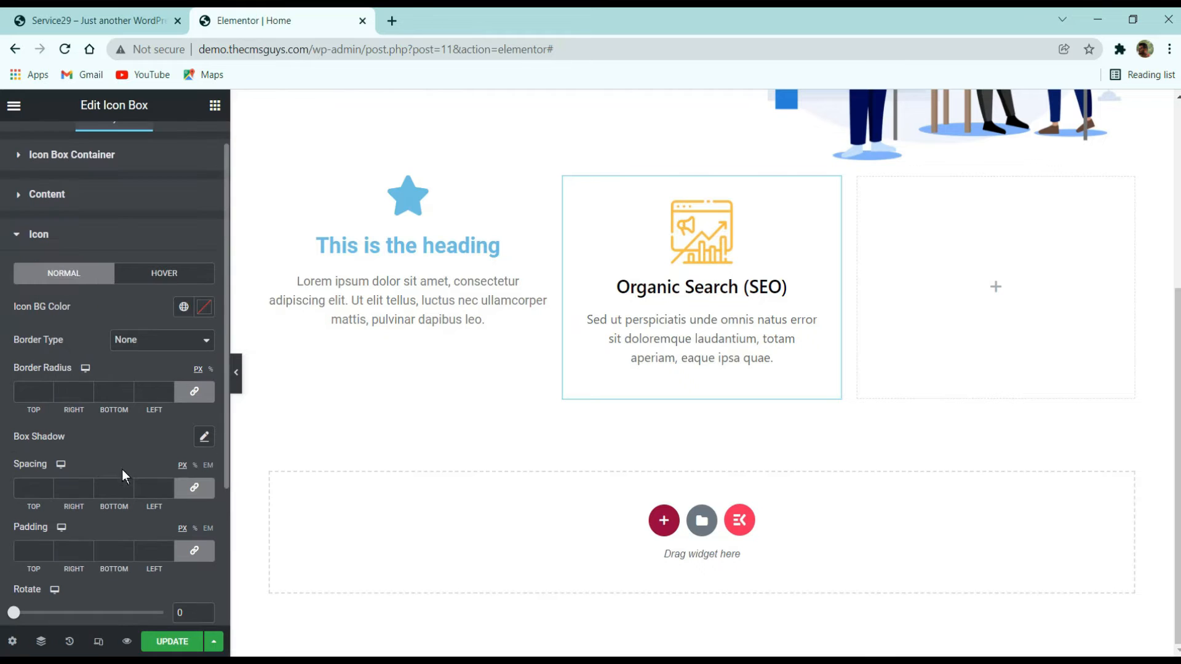
pyautogui.click(99, 21)
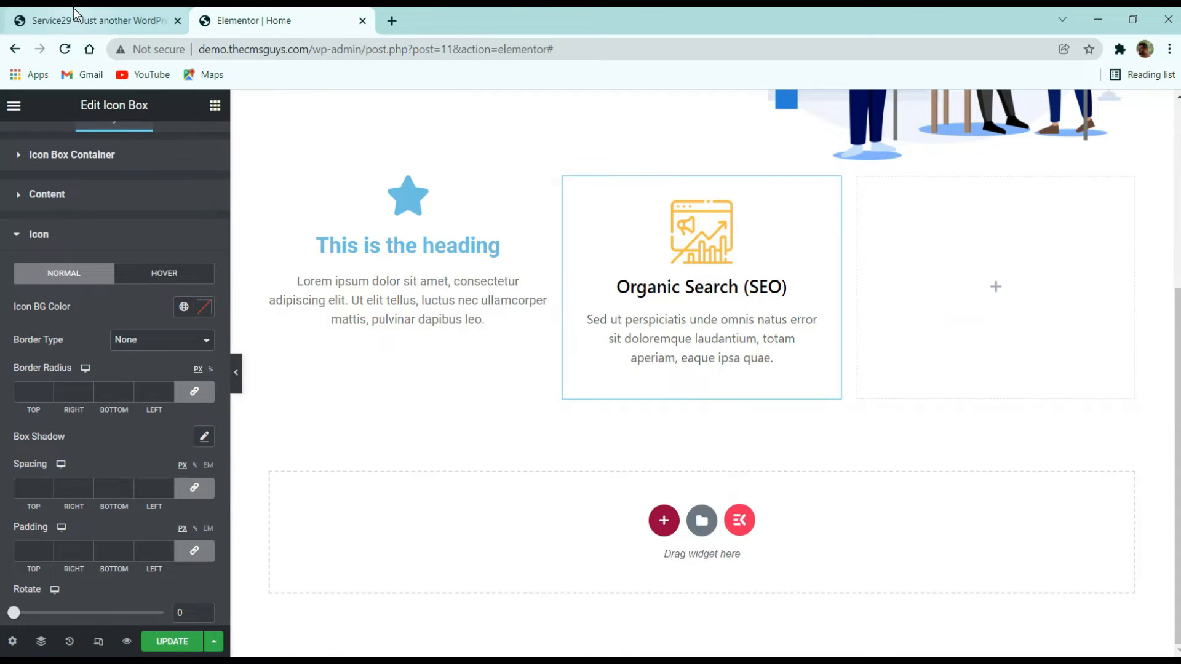
pyautogui.click(249, 13)
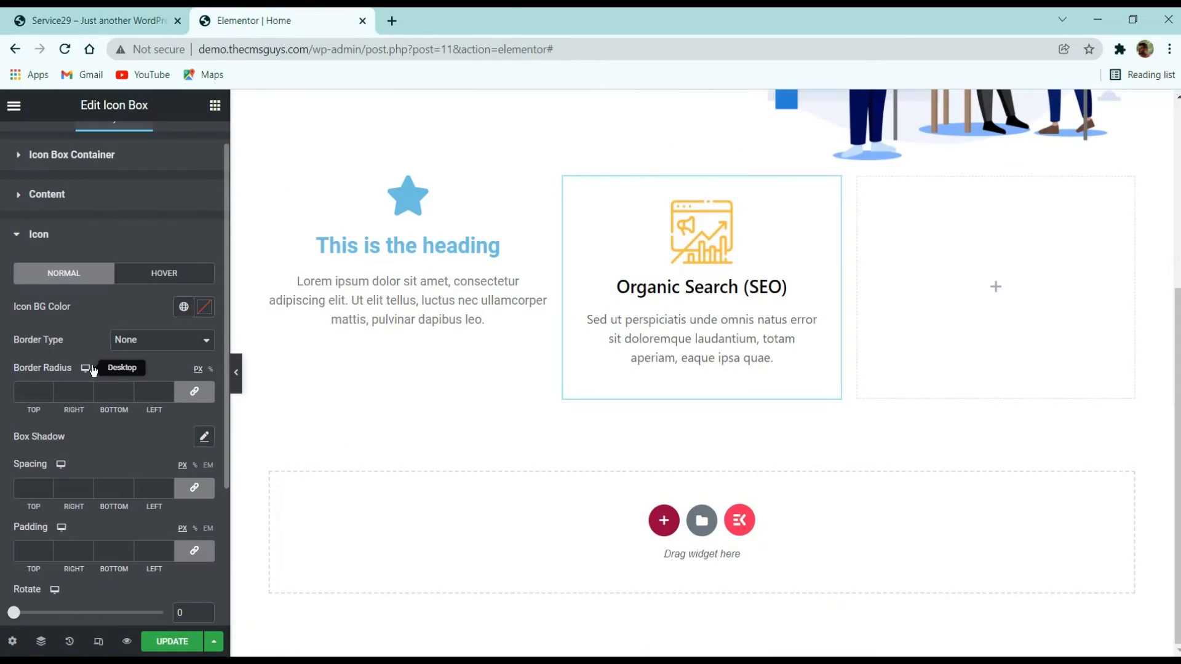
pyautogui.click(114, 22)
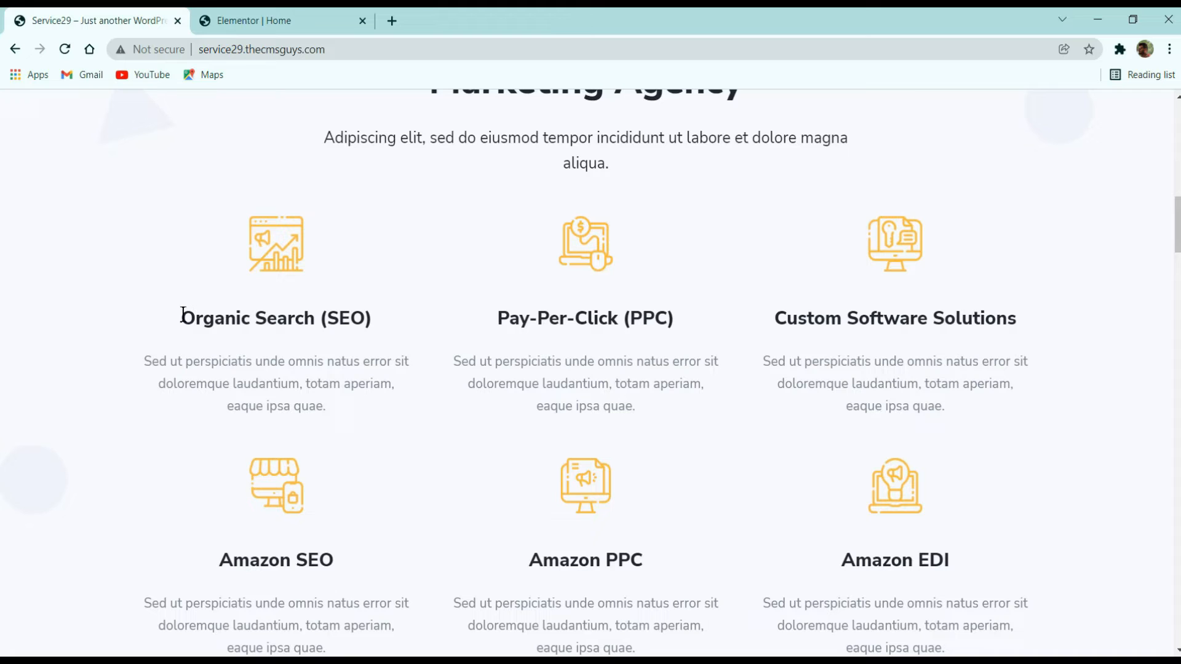
pyautogui.moveTo(182, 318); pyautogui.dragTo(377, 319)
pyautogui.click(277, 20)
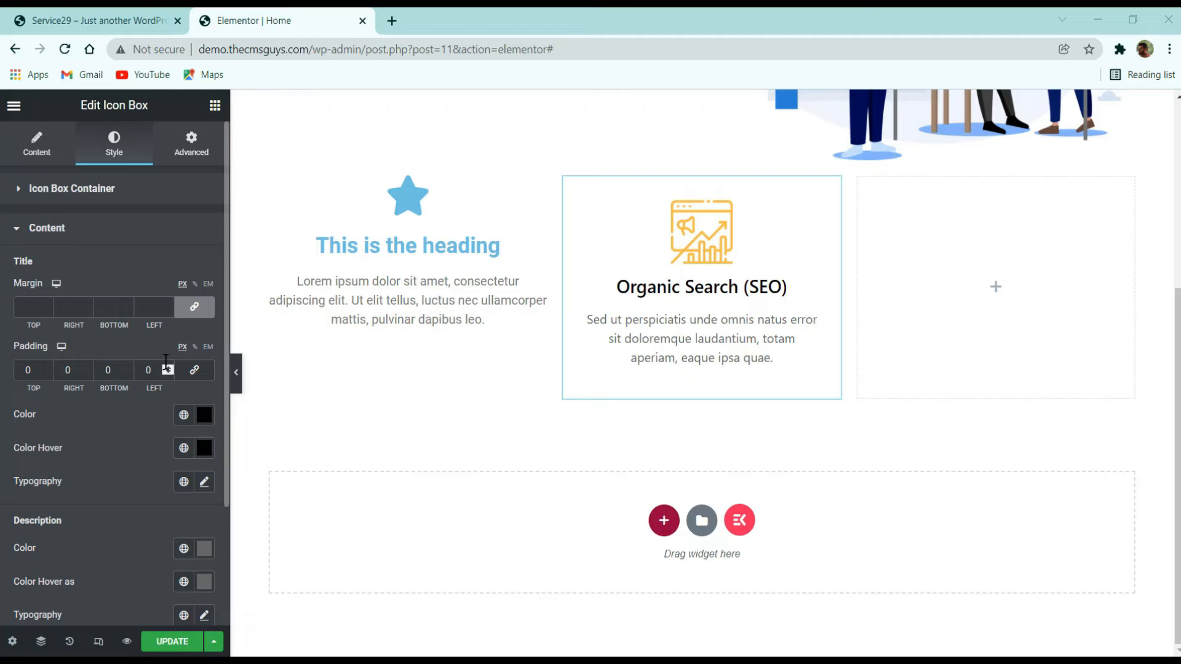
# - Unlink the title margin and set its top and bottom margins to 10
pyautogui.click(195, 306)
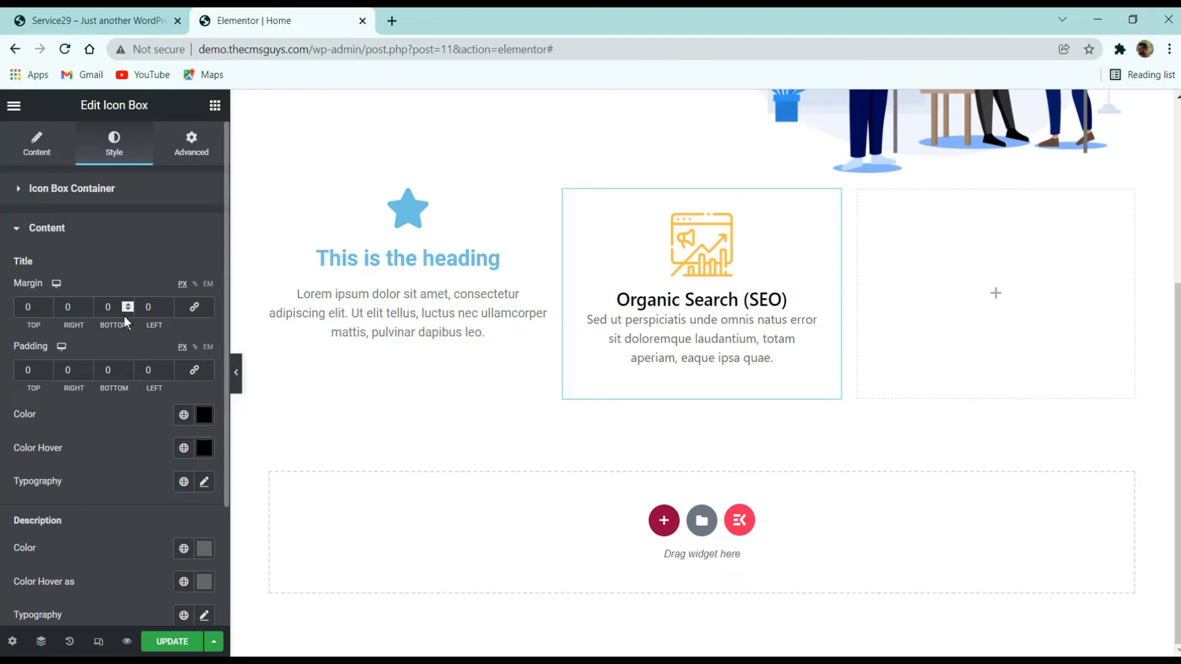
pyautogui.click(23, 303)
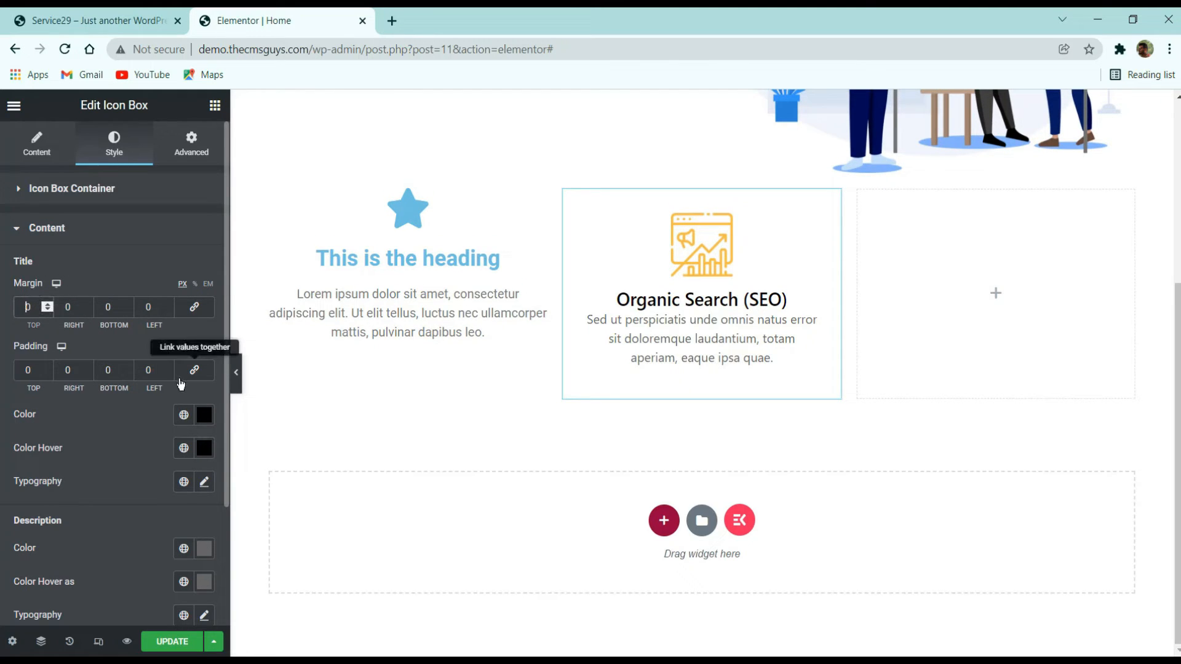
pyautogui.write('1')
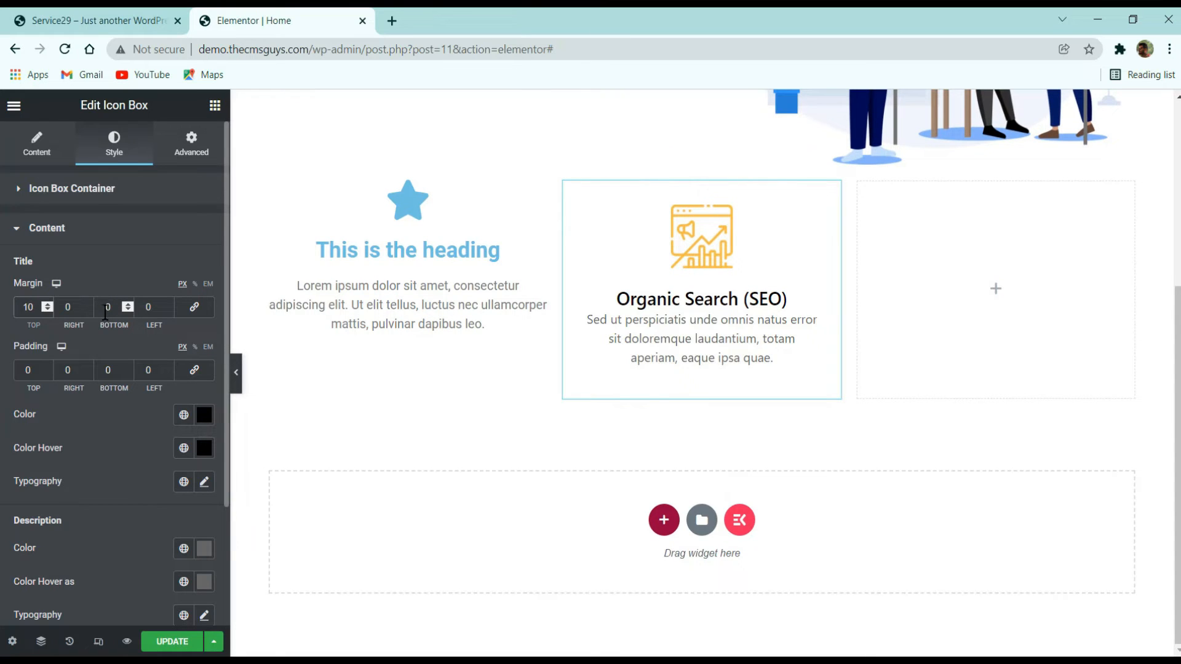
pyautogui.click(103, 307)
pyautogui.write('1')
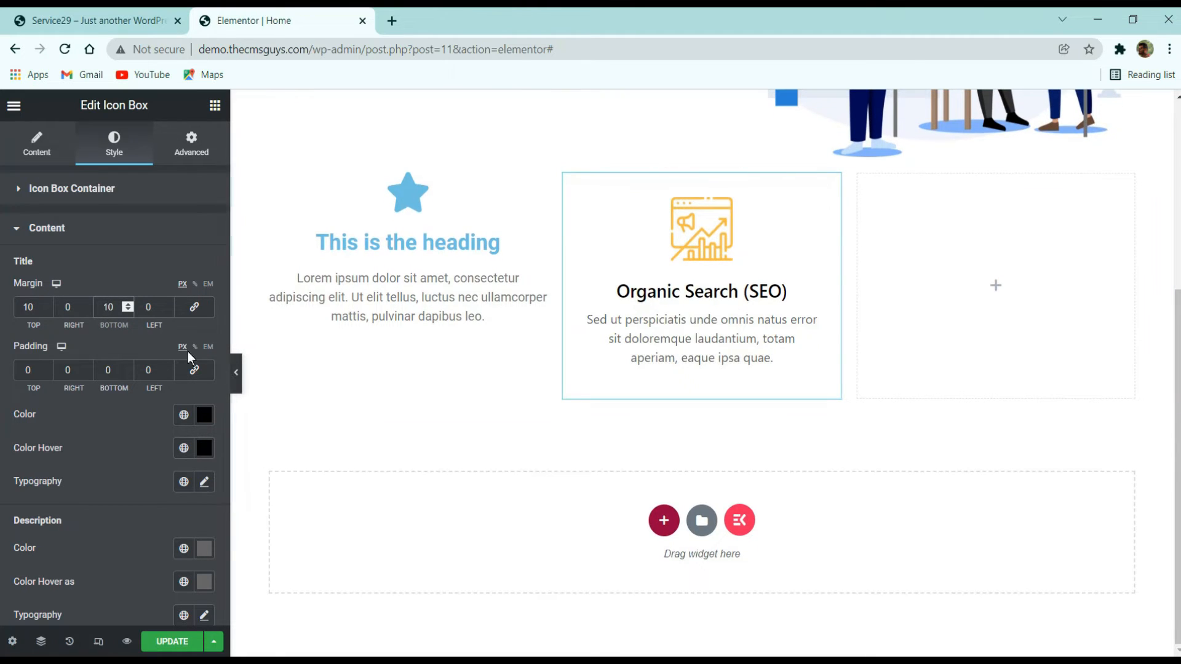
# - Unlink the description margin and set its top to 15 and bottom to 10
pyautogui.scroll(-3, 102, 372)
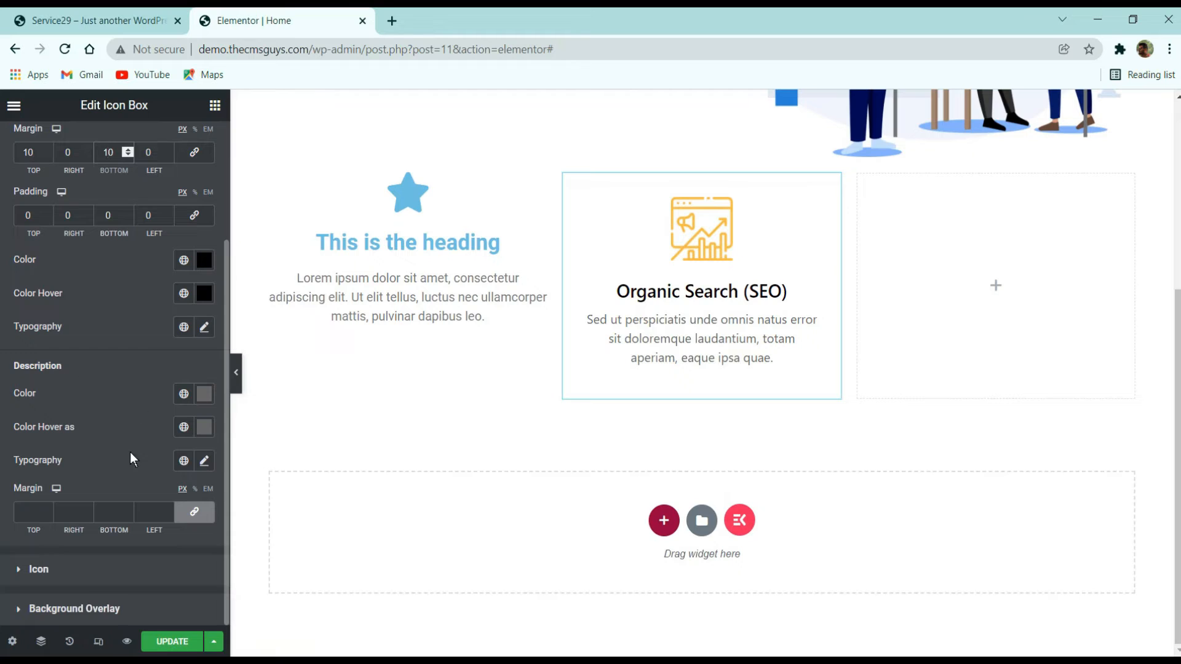
pyautogui.click(194, 511)
pyautogui.click(28, 512)
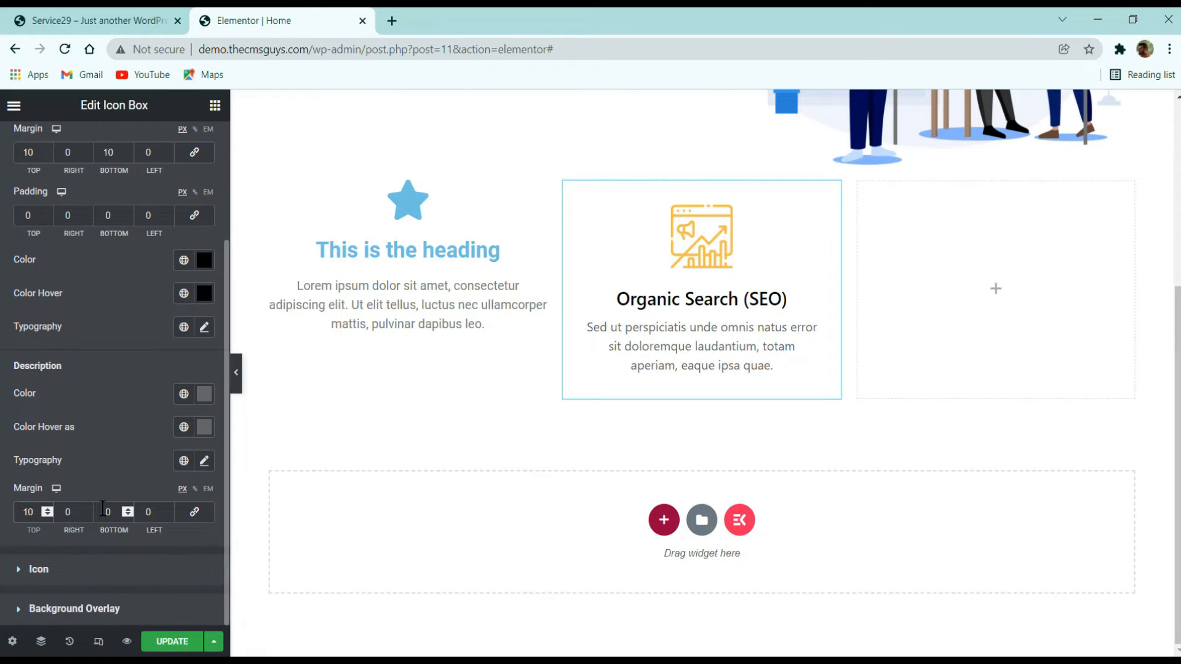
pyautogui.write('1')
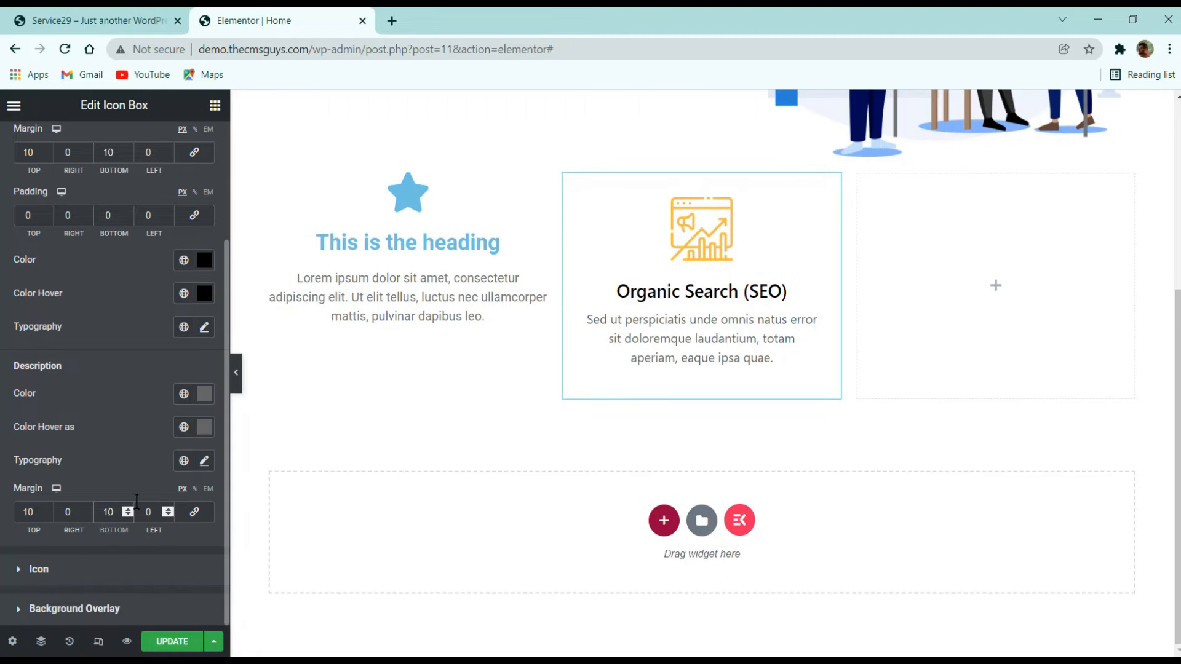
pyautogui.click(49, 508)
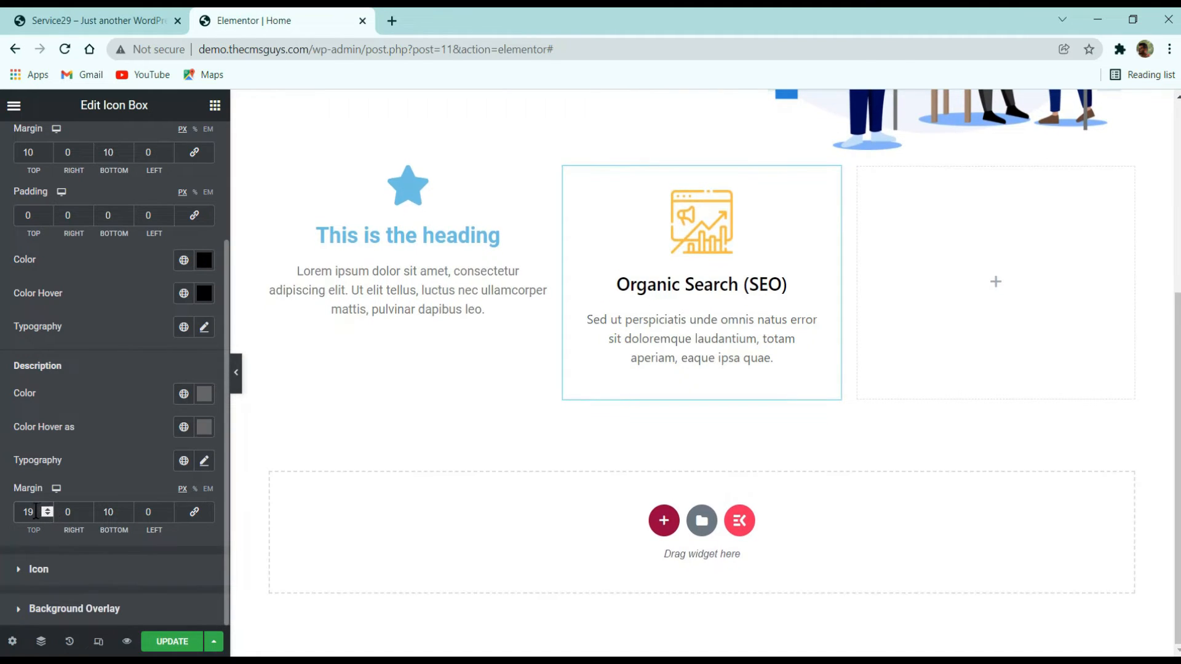
pyautogui.scroll(-4, 36, 511)
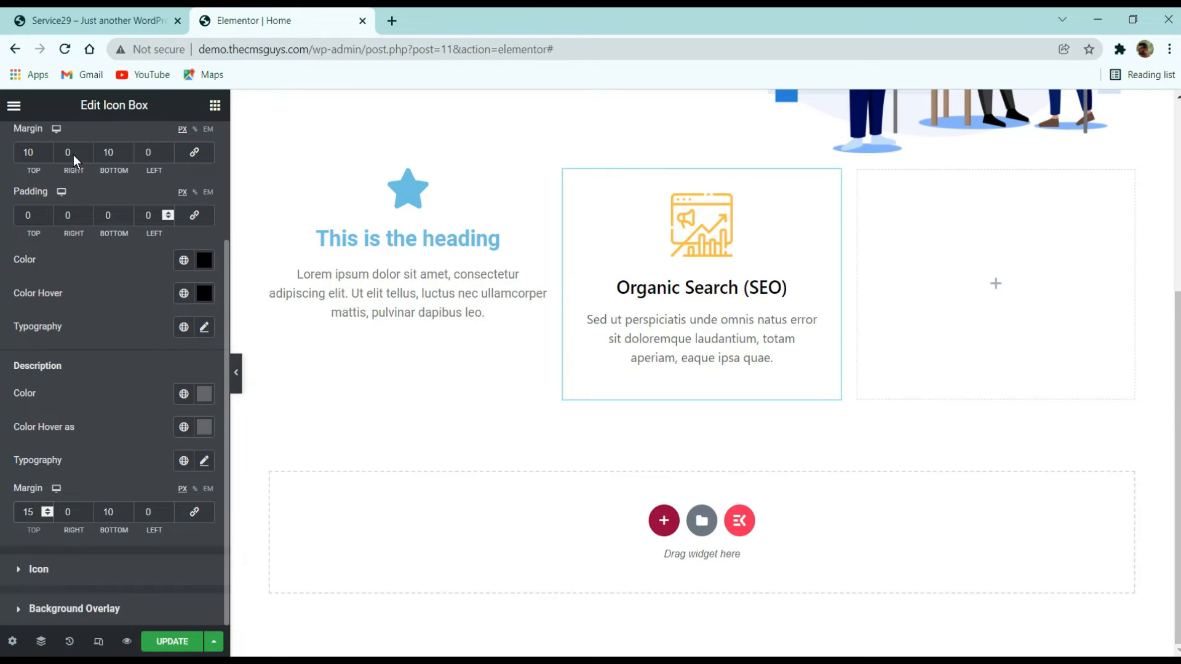
# - Set the title's top and bottom margins to 15
pyautogui.click(92, 152)
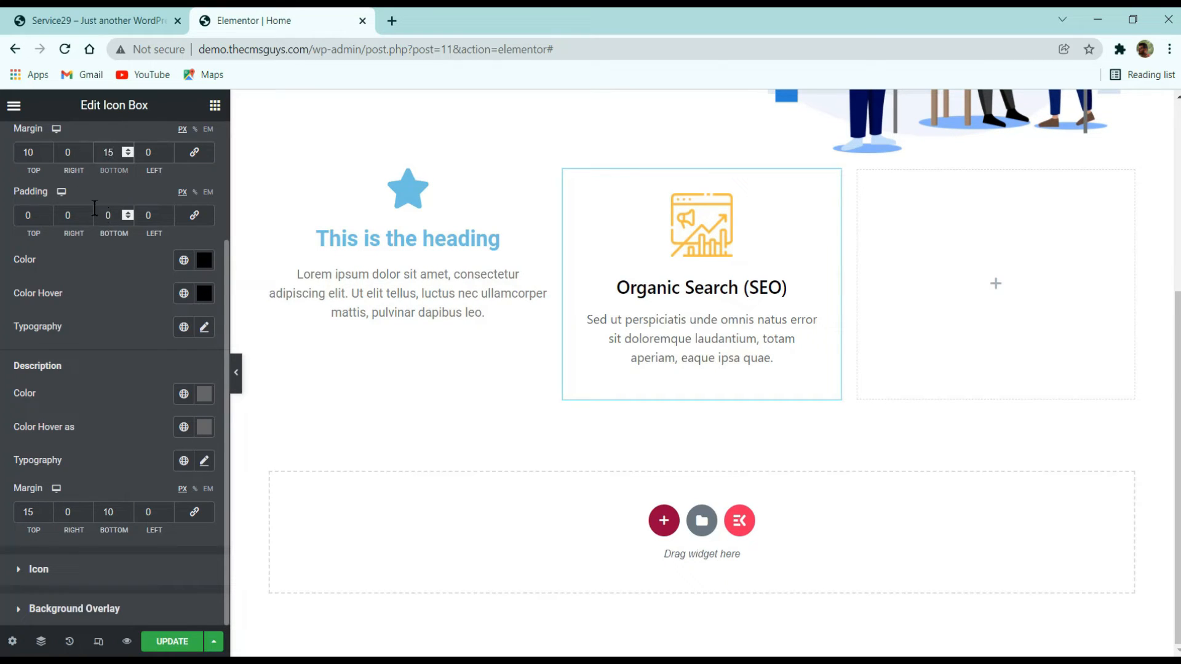
pyautogui.doubleClick(28, 152)
pyautogui.write('15')
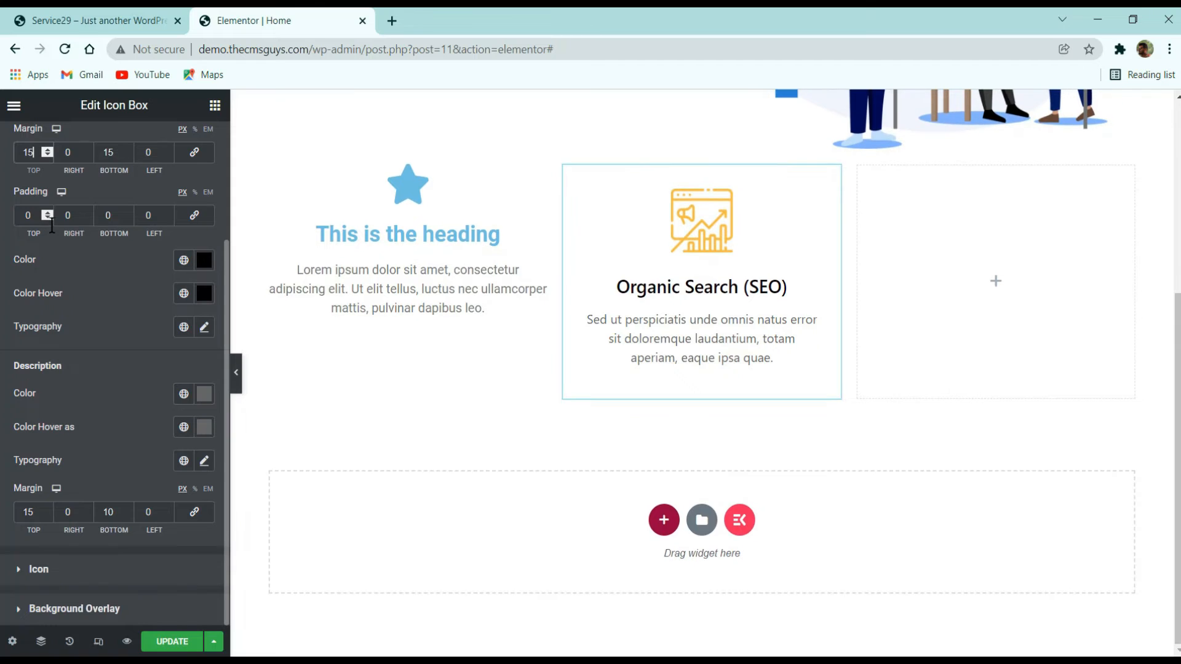
# - Delete the default icon box widget from the first column
pyautogui.rightClick(342, 211)
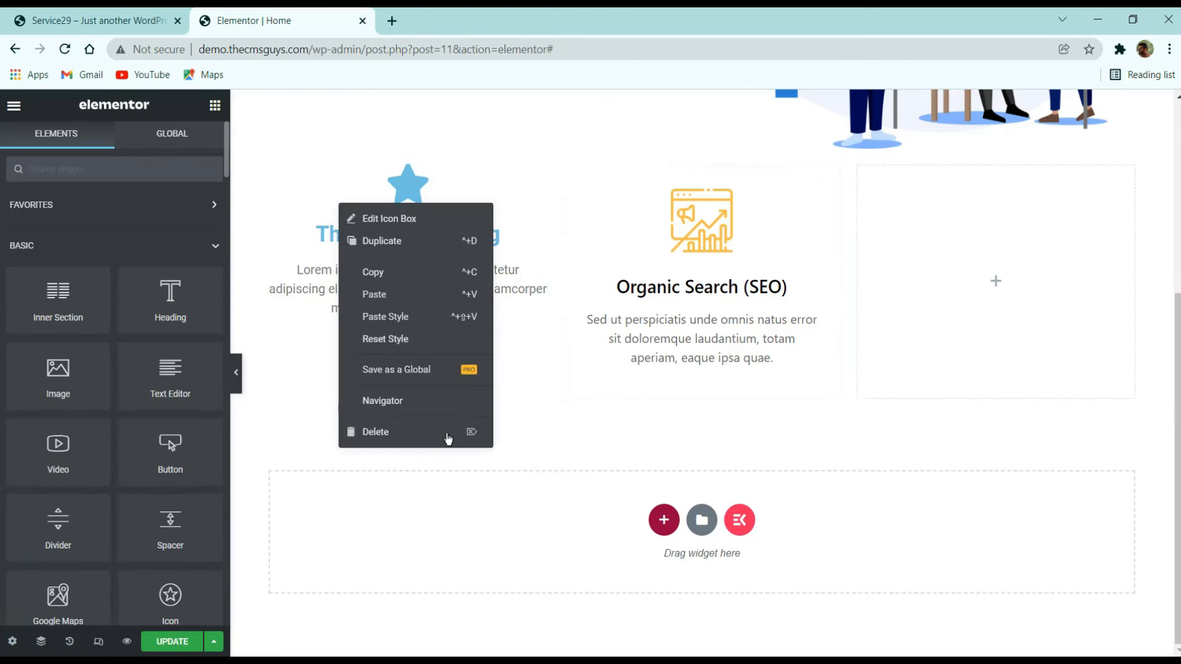
pyautogui.click(448, 435)
pyautogui.moveTo(667, 216); pyautogui.dragTo(781, 391)
pyautogui.scroll(-3, 617, 395)
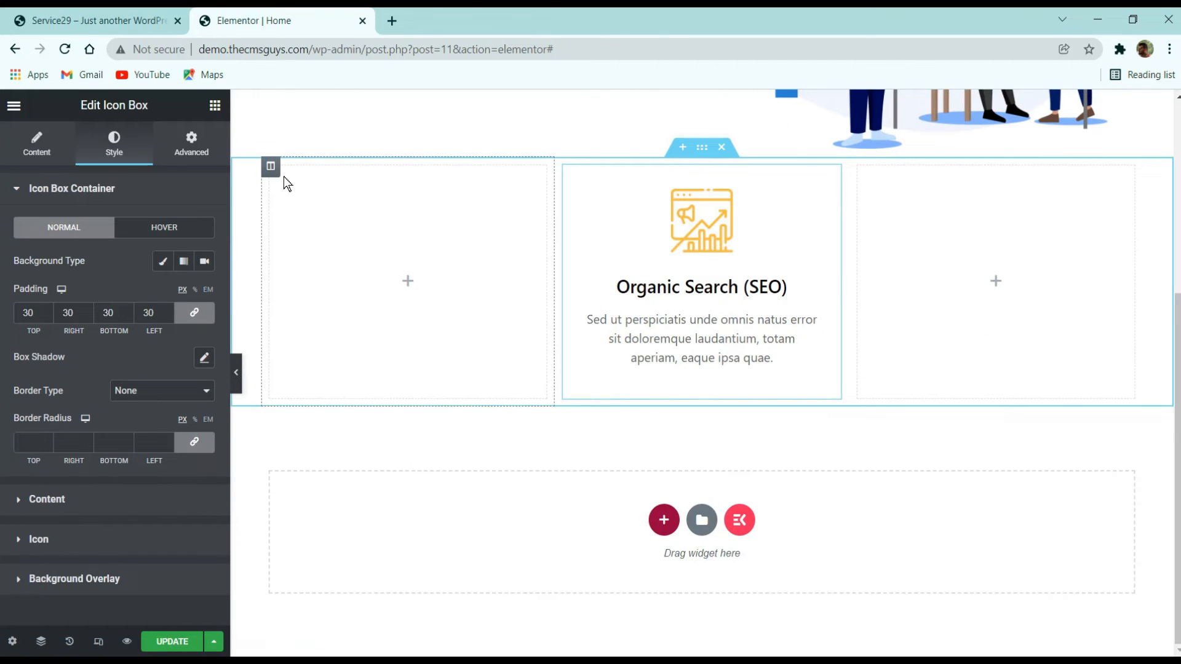
# - Duplicate the column holding the Organic Search (SEO) icon box twice
pyautogui.rightClick(566, 167)
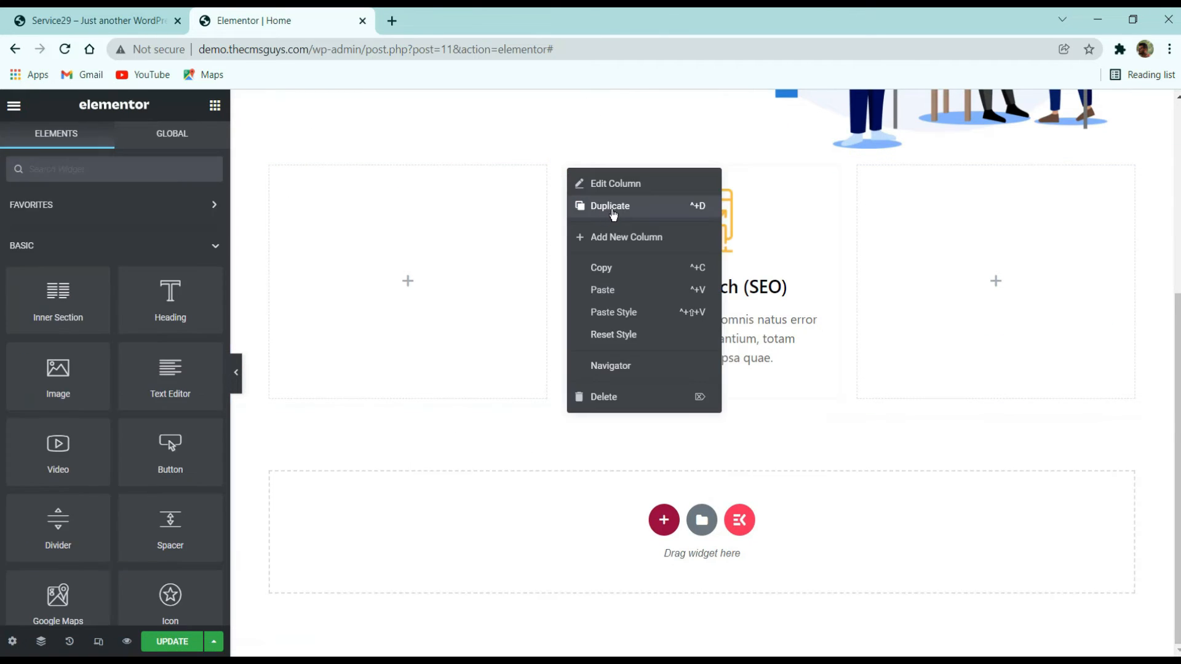
pyautogui.click(609, 205)
pyautogui.rightClick(496, 164)
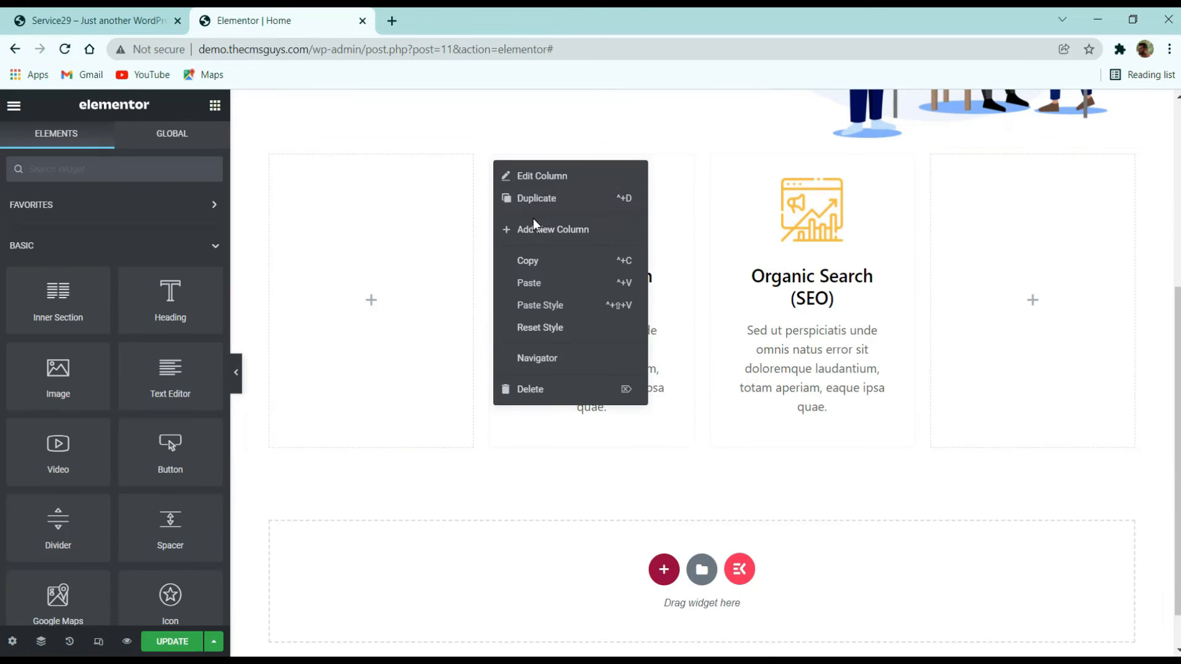
pyautogui.click(553, 207)
# - Delete the two empty columns so three service columns remain
pyautogui.rightClick(333, 221)
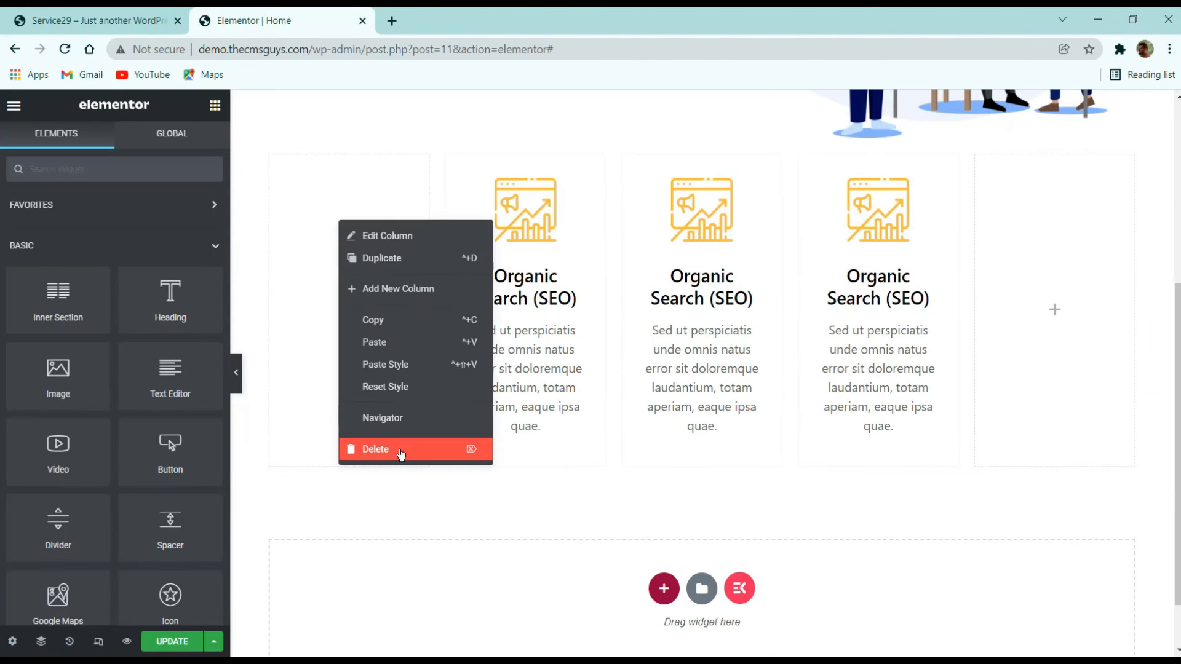
pyautogui.click(406, 449)
pyautogui.rightClick(1120, 315)
pyautogui.click(1057, 508)
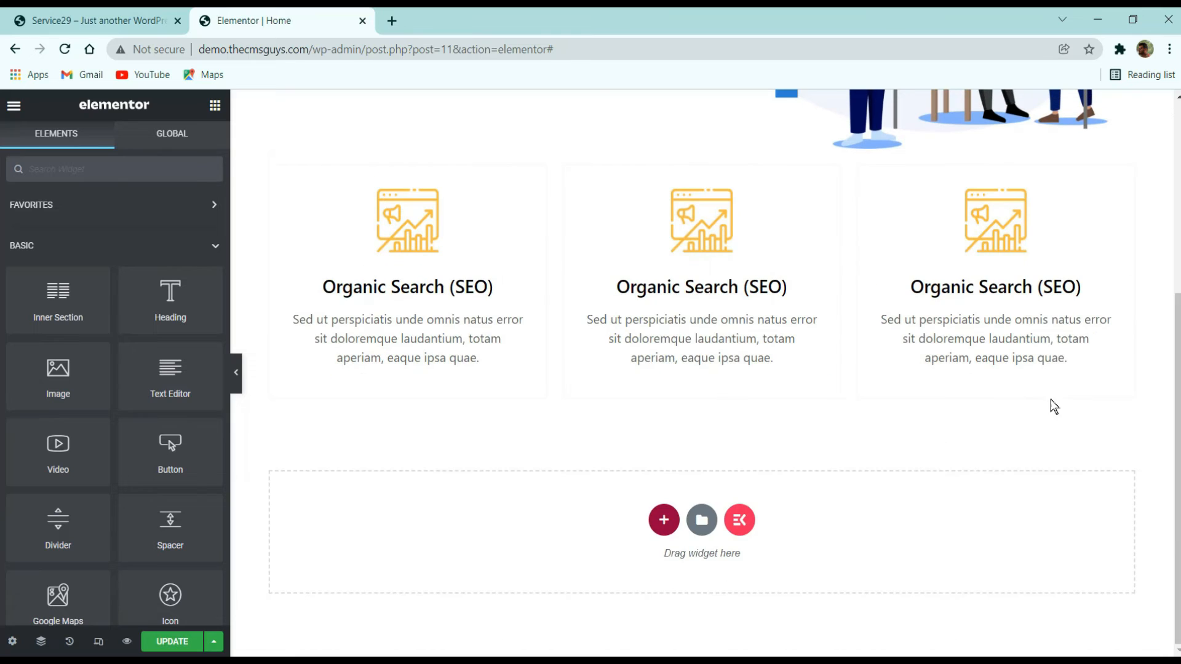
# - Try setting a hover background color on the first icon box's container
pyautogui.click(444, 170)
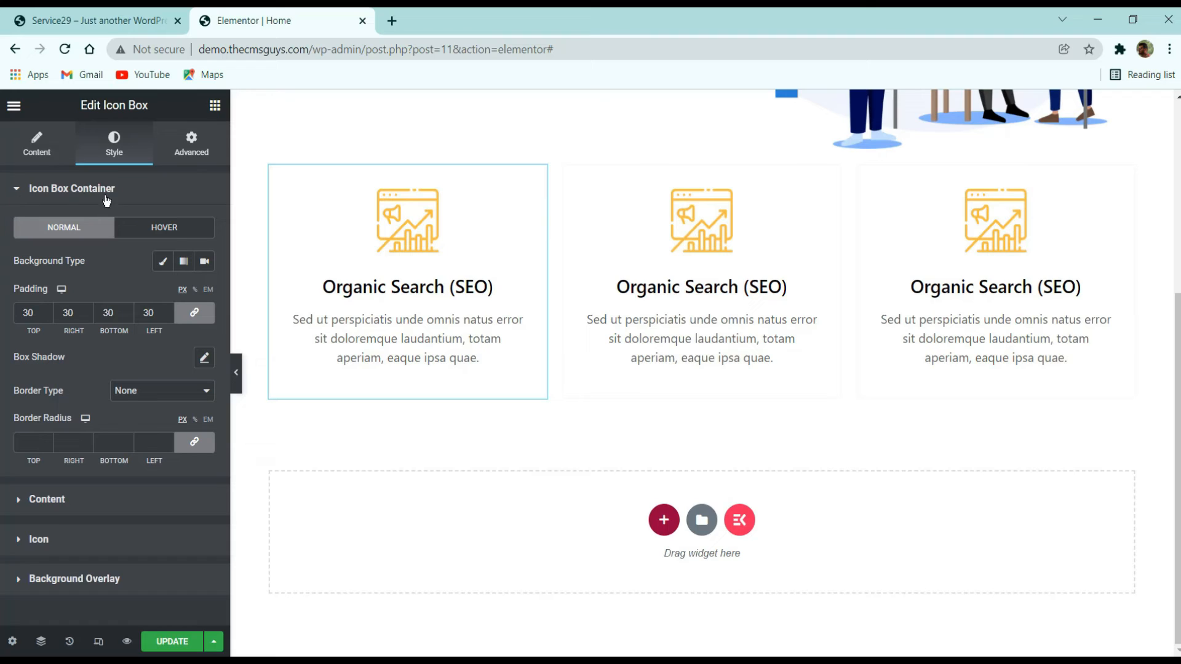
pyautogui.click(153, 229)
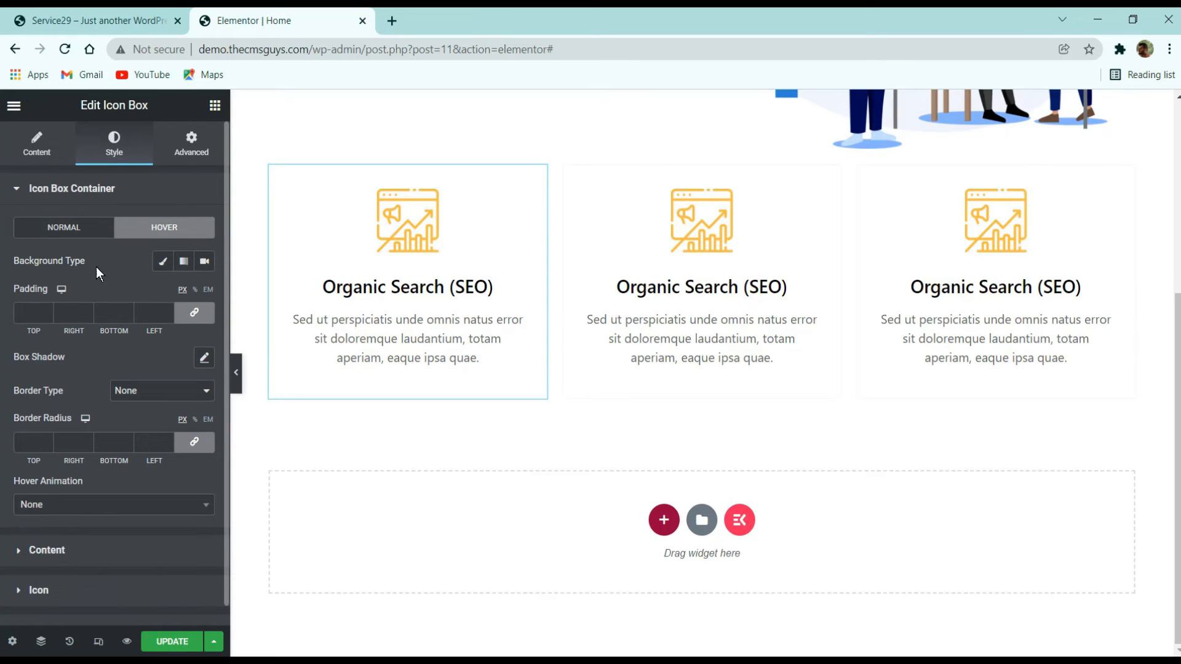
pyautogui.click(163, 260)
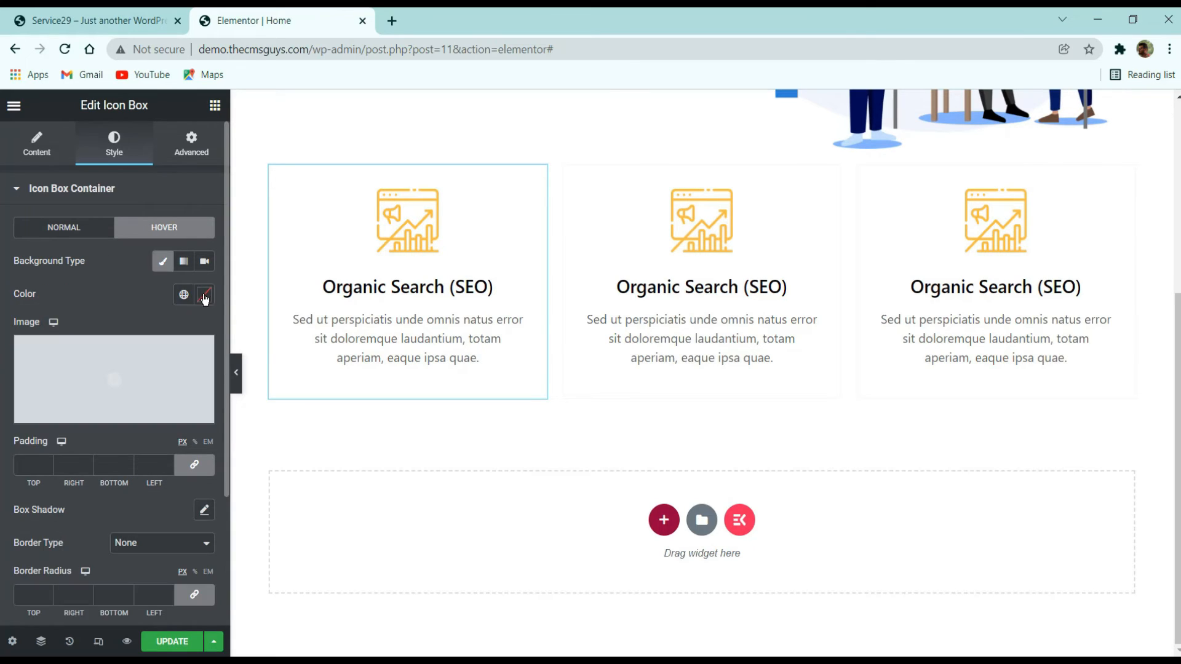
pyautogui.click(204, 293)
pyautogui.click(75, 253)
pyautogui.click(163, 263)
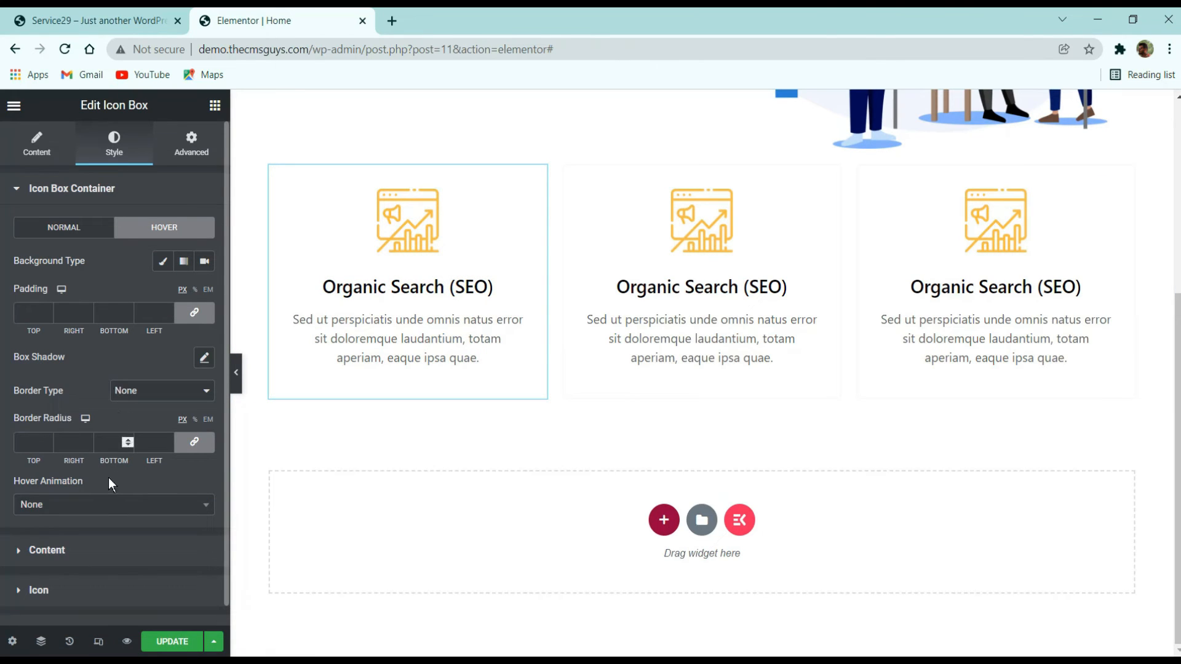
# - Set the icon box container's hover animation to Pulse Grow
pyautogui.click(110, 505)
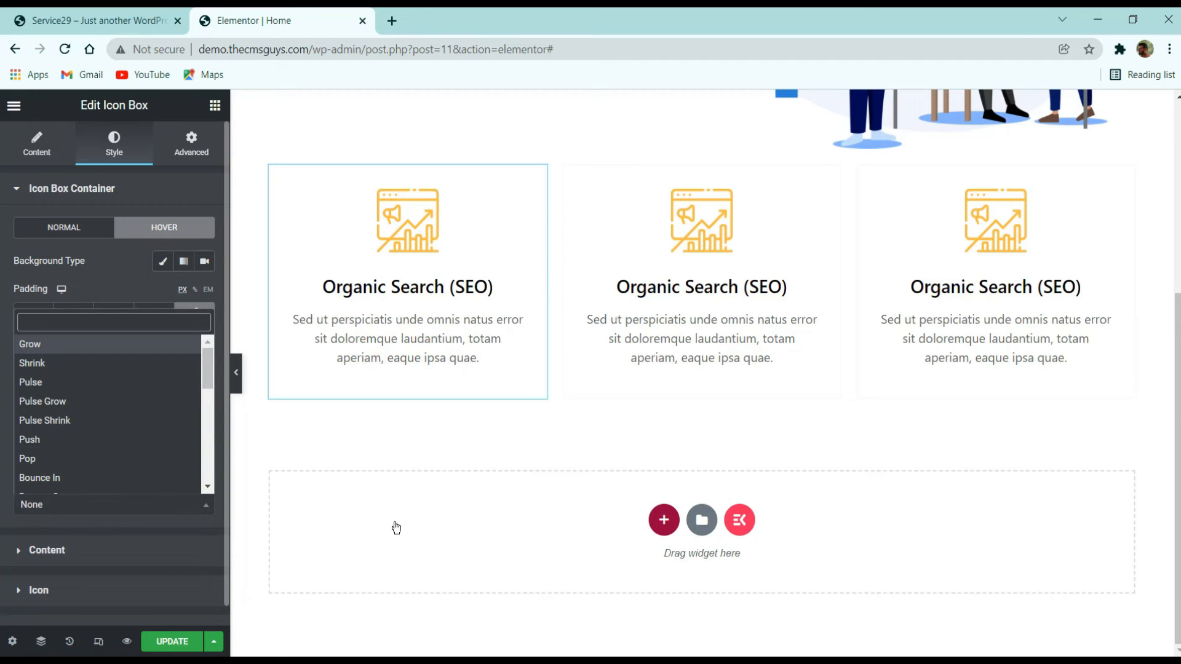
pyautogui.click(123, 401)
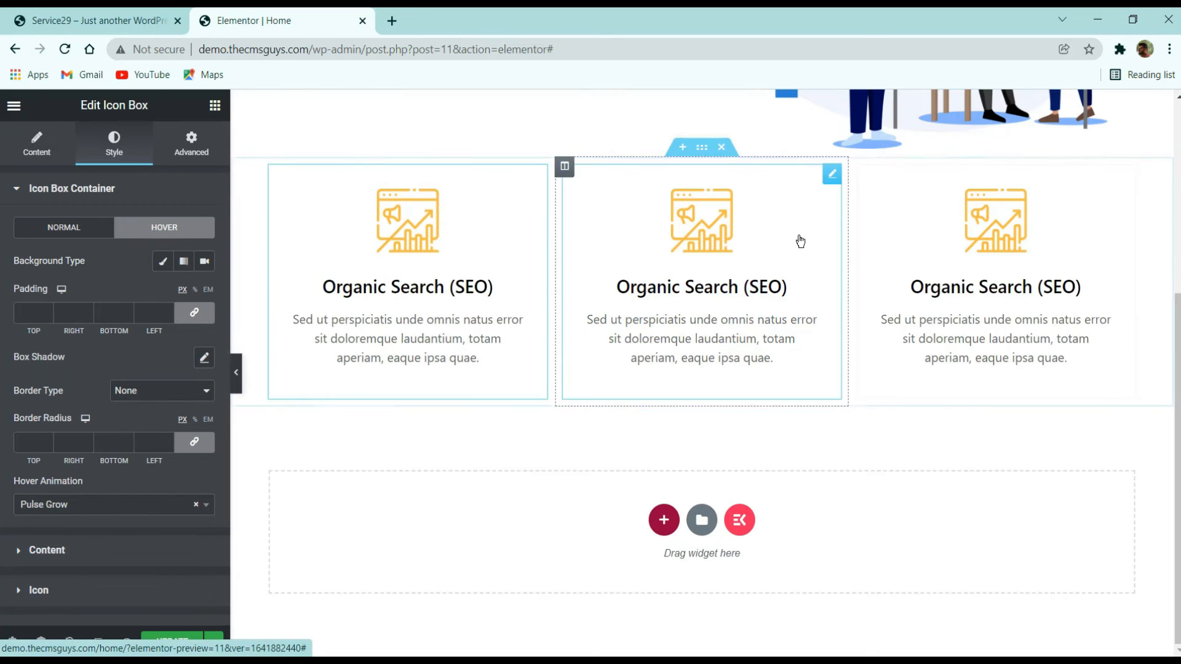
# - Add a hover box shadow to the container with color rgba(0, 0, 0, 0.74)
pyautogui.click(204, 358)
pyautogui.click(183, 364)
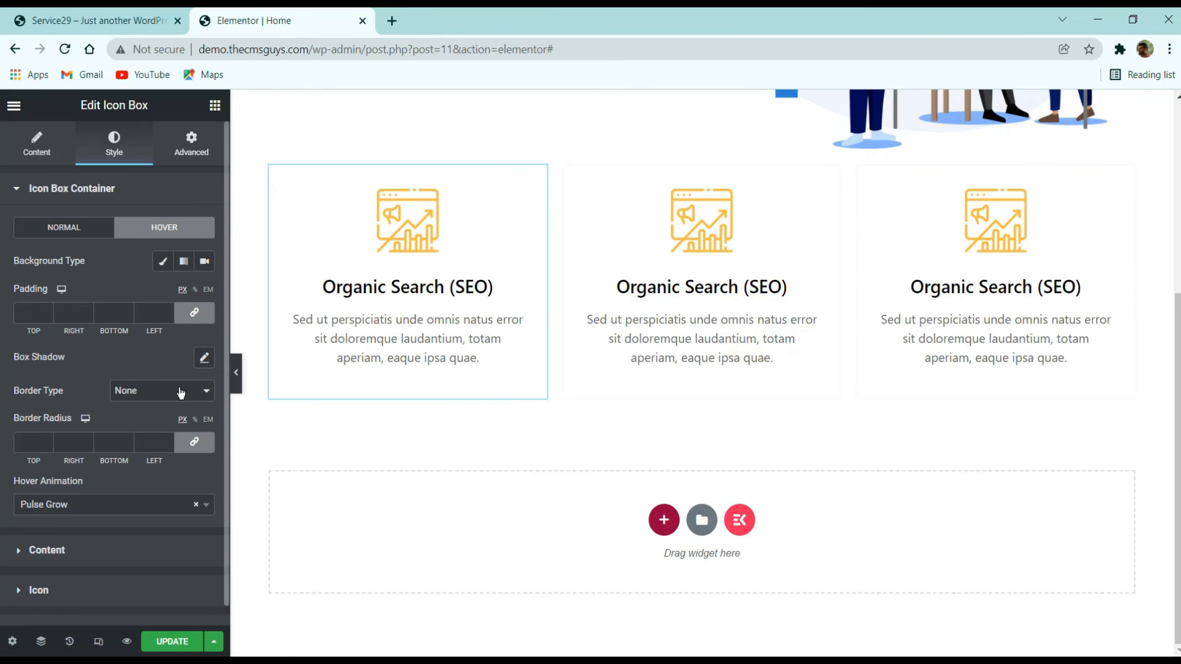
pyautogui.click(204, 357)
pyautogui.click(192, 400)
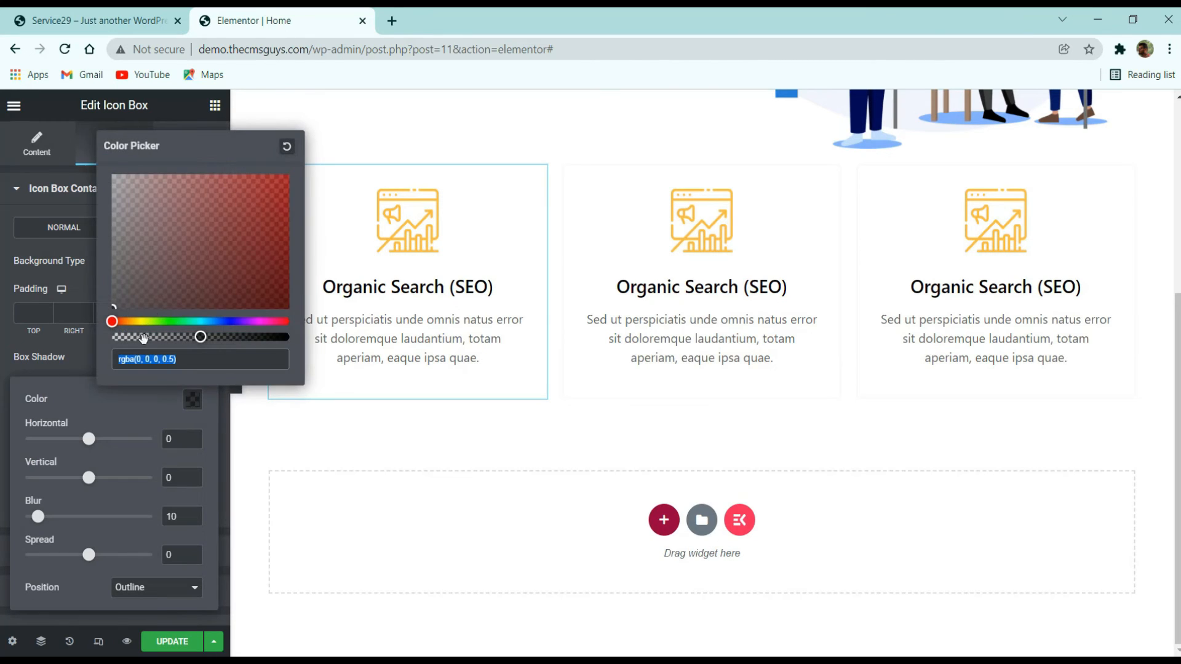
pyautogui.moveTo(200, 336); pyautogui.dragTo(243, 336)
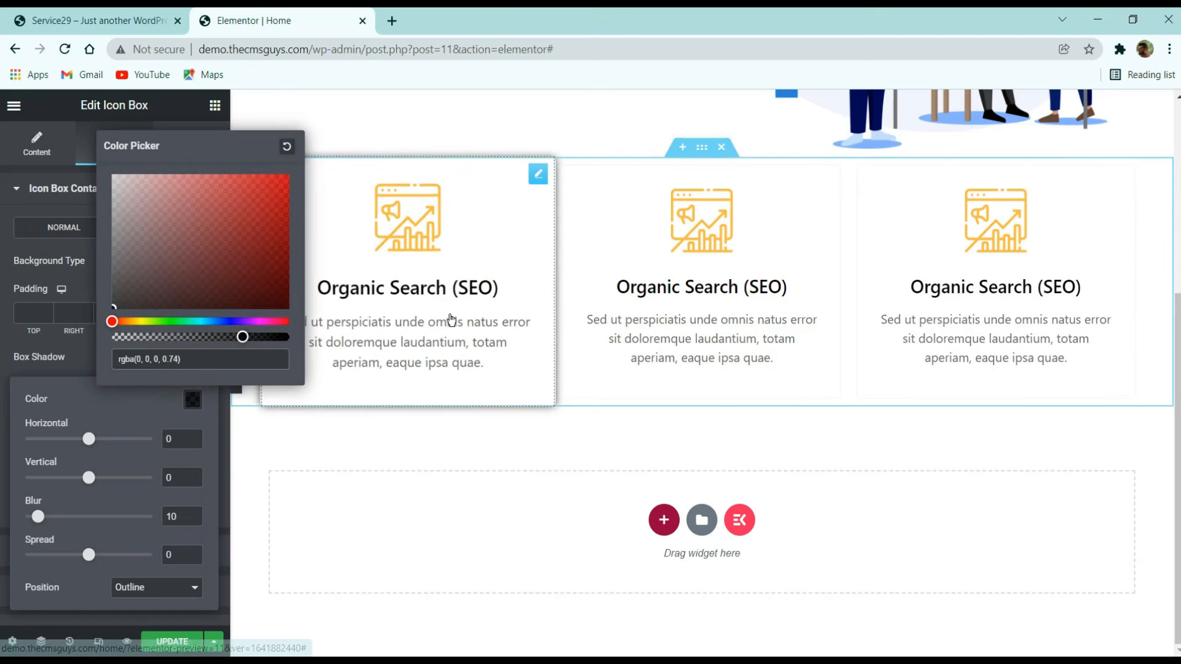
pyautogui.click(79, 354)
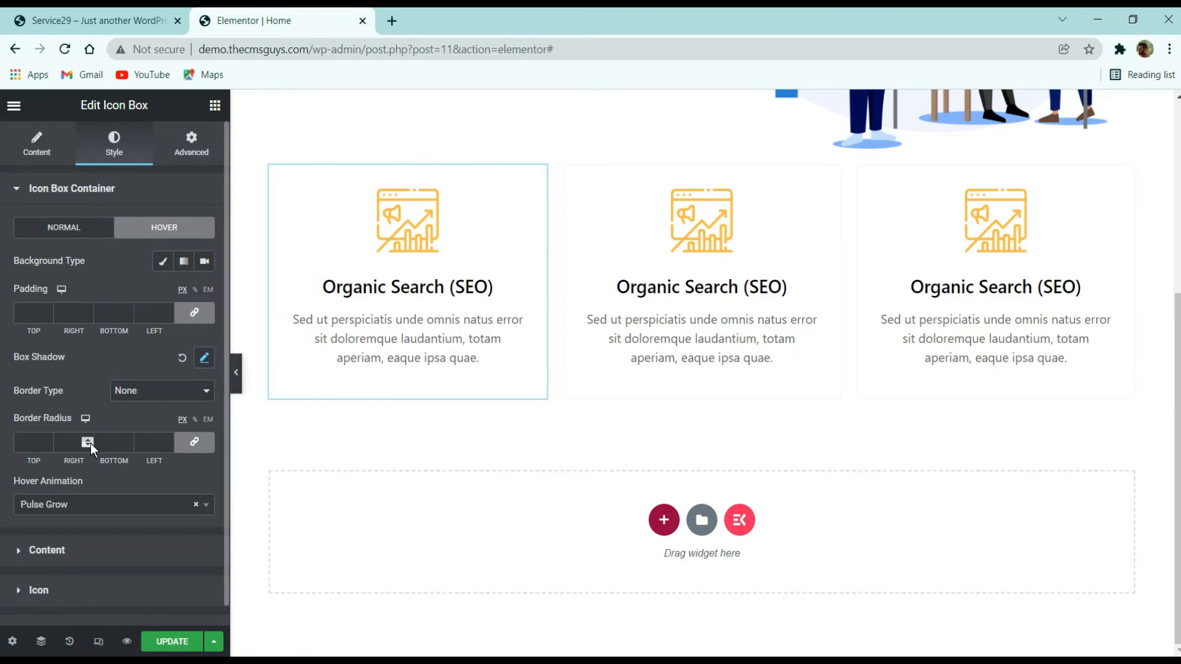
# - Clear the container's hover animation back to None and set its hover border radius to 0
pyautogui.click(196, 505)
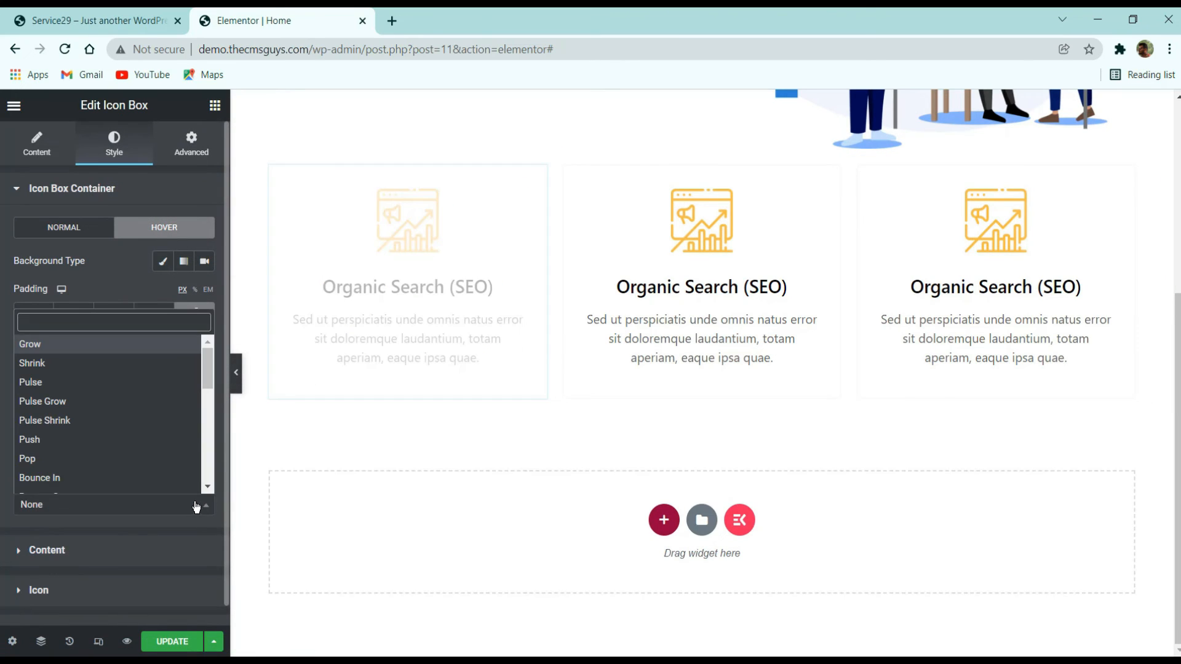
pyautogui.click(136, 276)
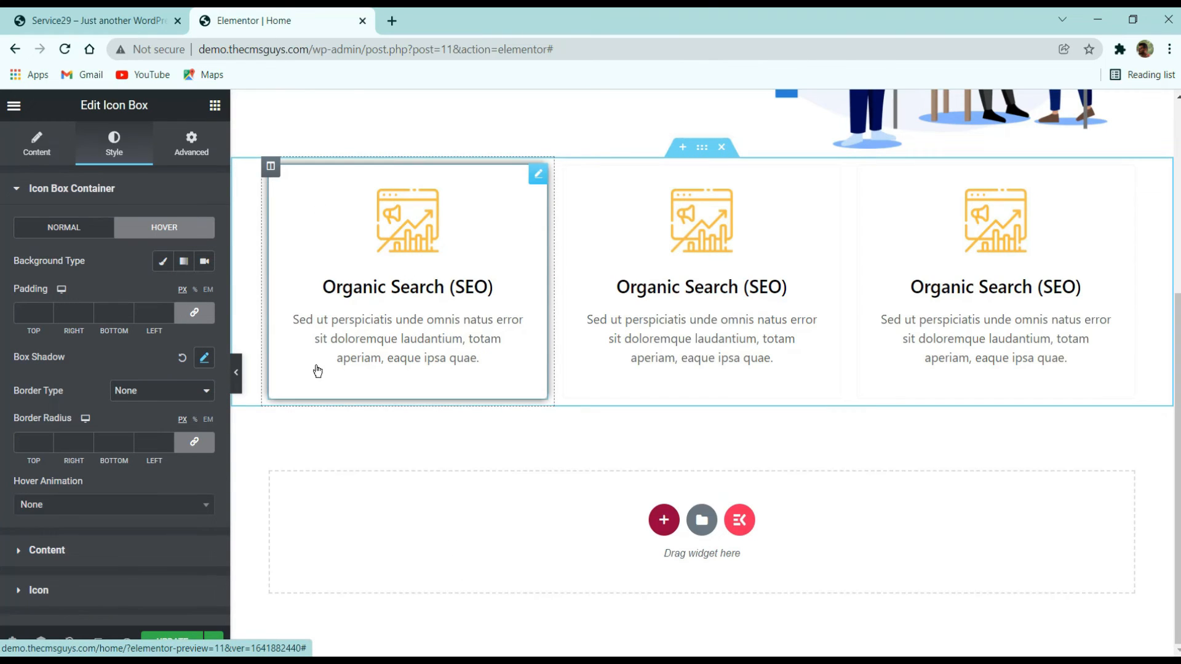
pyautogui.click(194, 442)
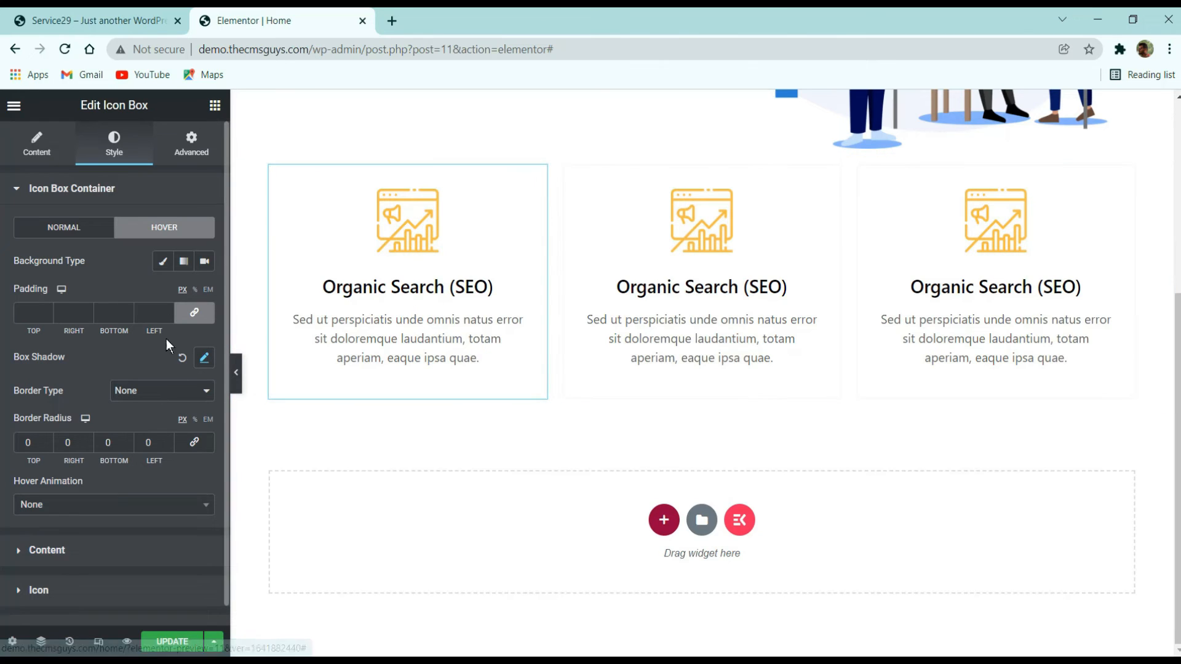
pyautogui.click(63, 227)
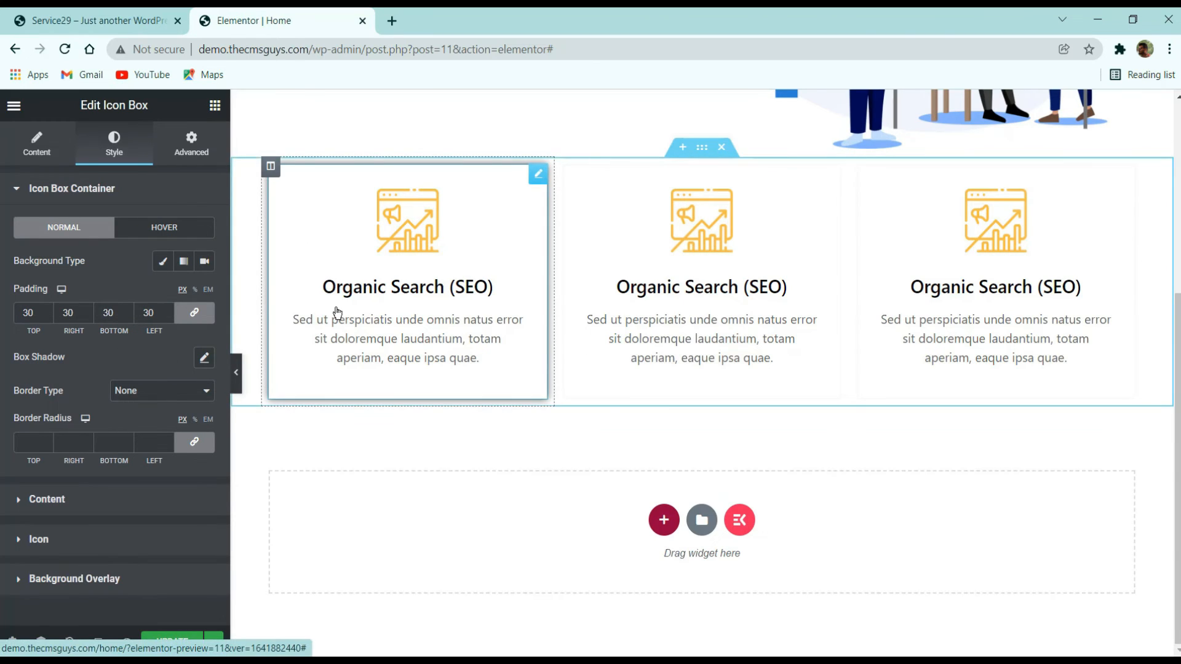
# - Set the icon box title's hover color to white
pyautogui.click(151, 497)
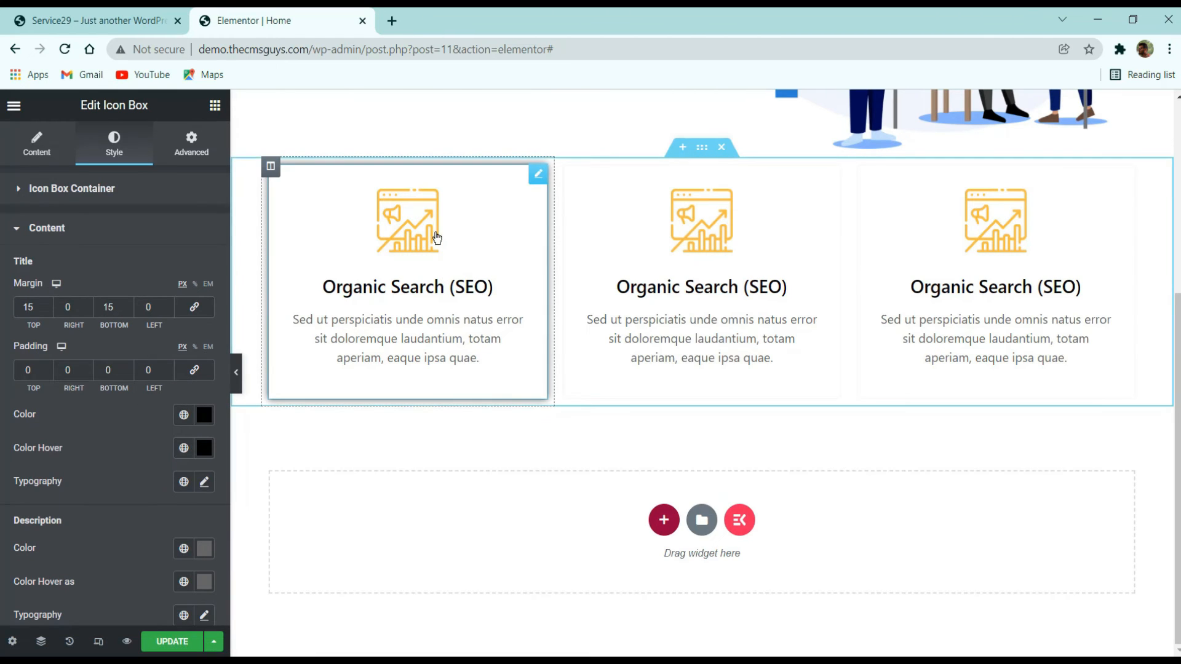
pyautogui.scroll(-3, 110, 261)
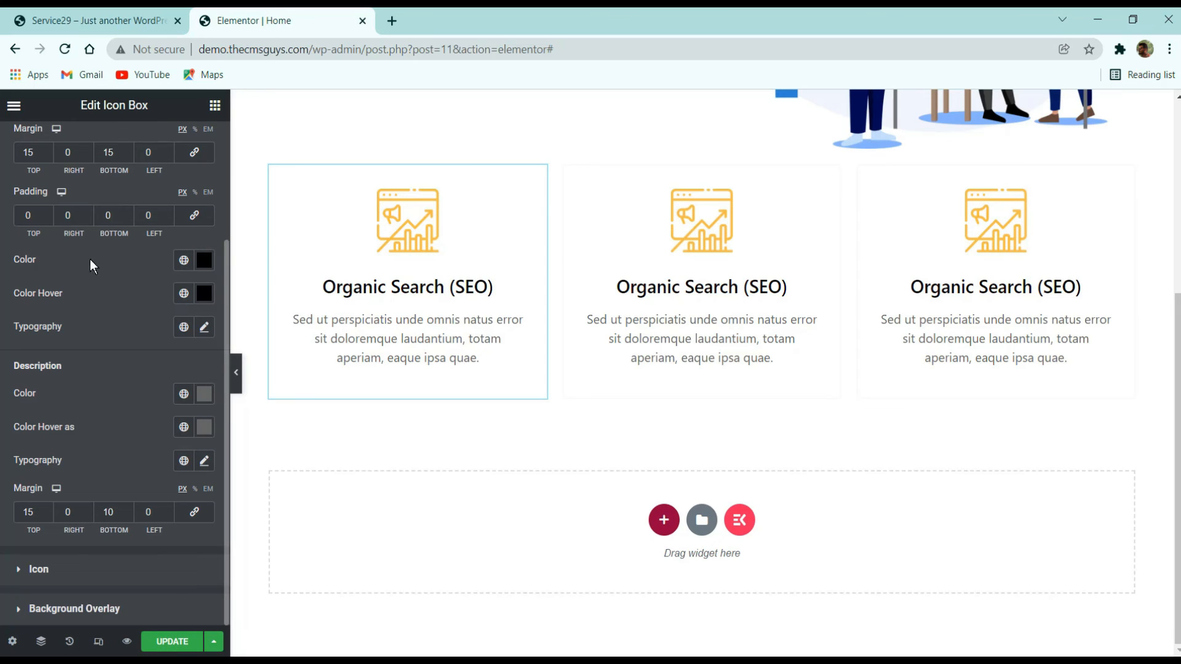
pyautogui.click(203, 293)
pyautogui.click(150, 404)
pyautogui.moveTo(150, 404); pyautogui.dragTo(8, 361)
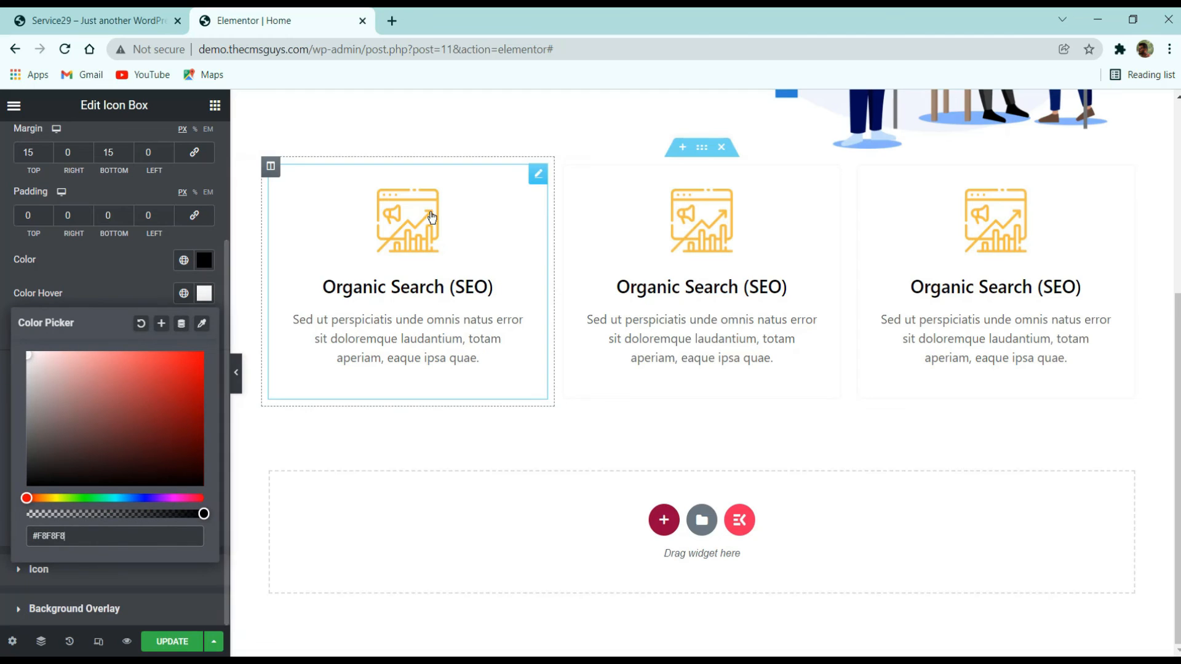
pyautogui.click(102, 265)
# - Set the icon box container's hover background type to a classic color fill
pyautogui.scroll(3, 123, 258)
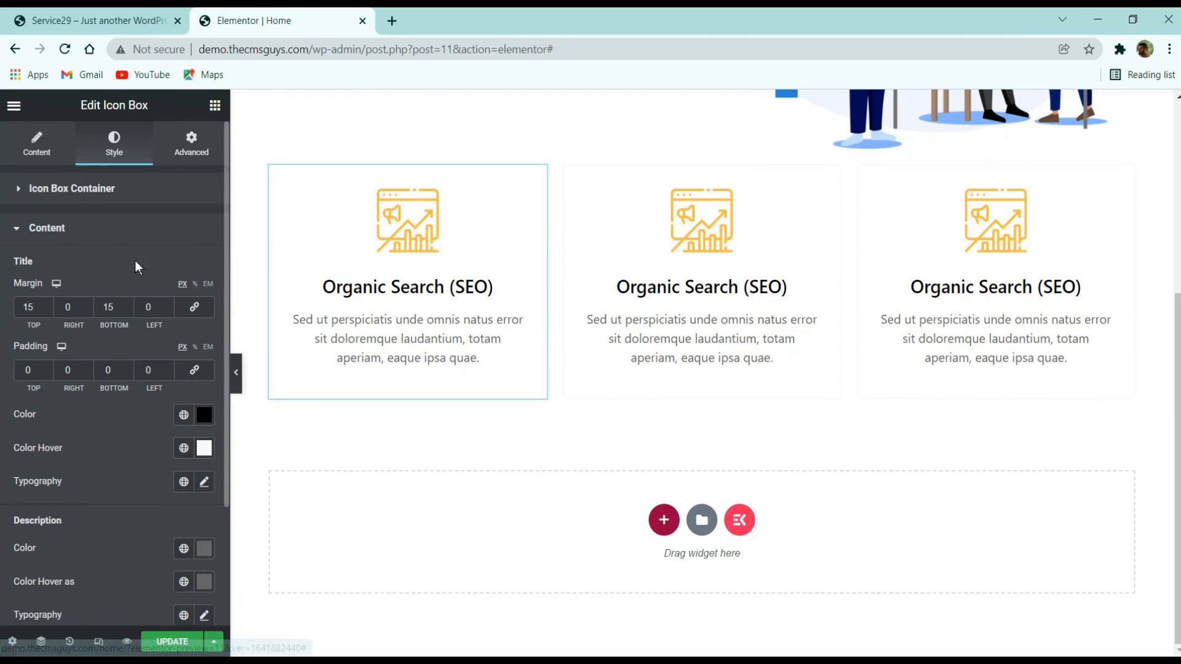
pyautogui.click(110, 190)
pyautogui.click(164, 262)
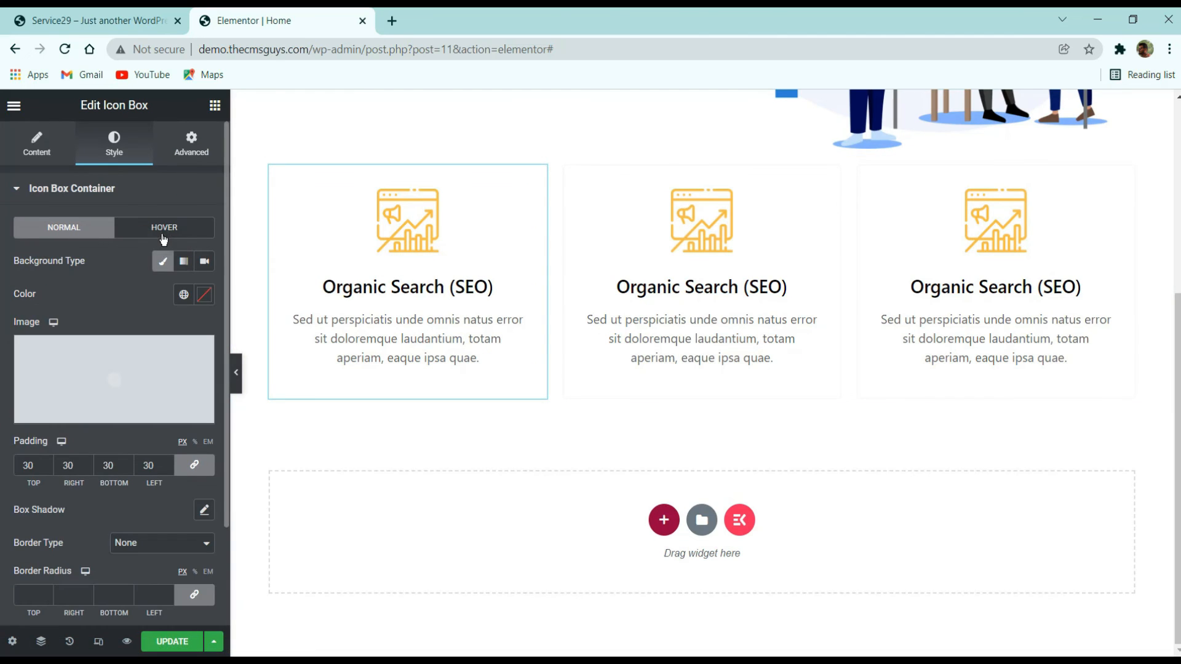
pyautogui.click(165, 234)
pyautogui.click(163, 261)
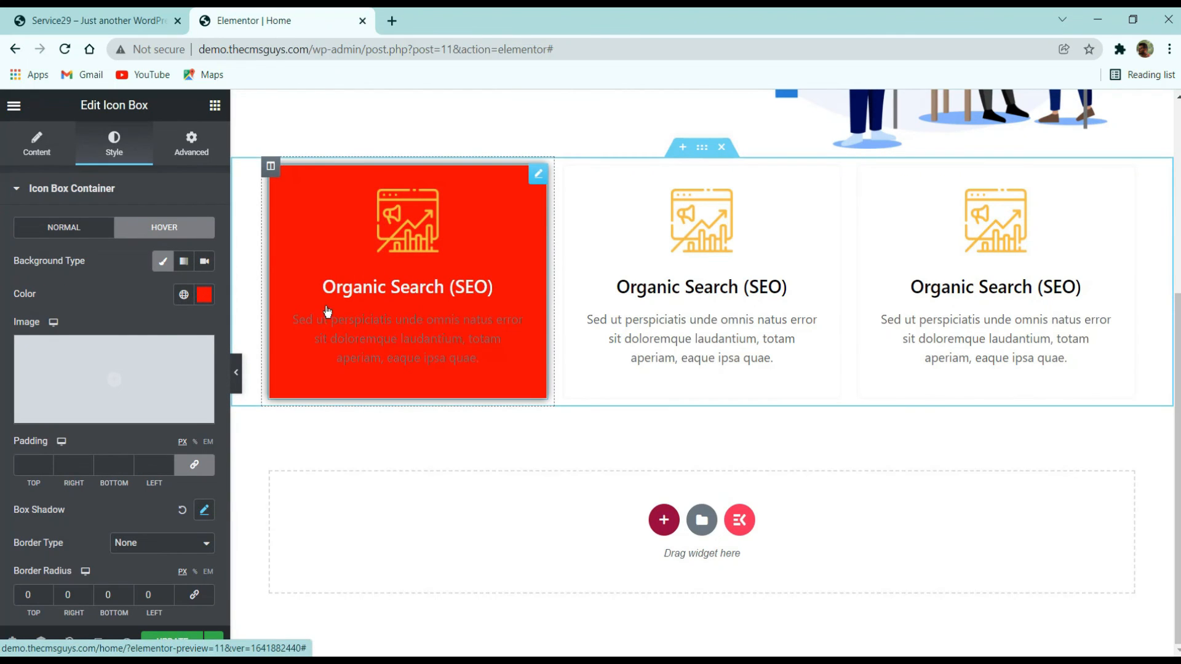
# - Set the description's hover color to white by pasting the copied color value
pyautogui.click(61, 191)
pyautogui.click(84, 273)
pyautogui.scroll(-4, 147, 337)
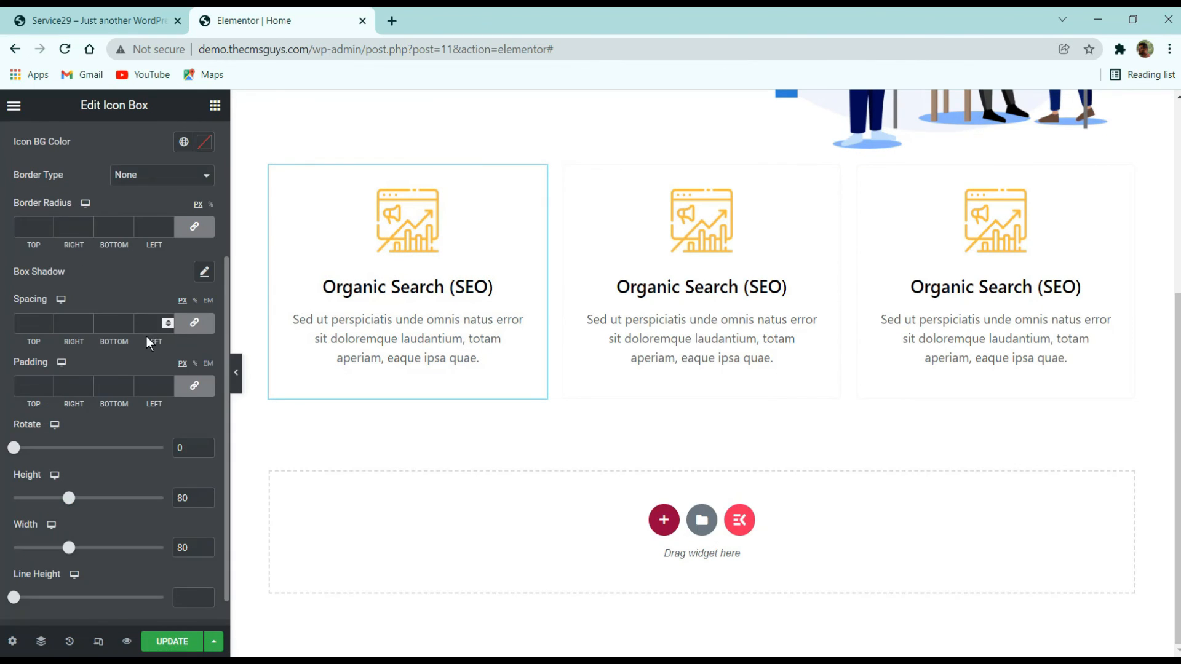
pyautogui.scroll(4, 111, 308)
pyautogui.click(103, 238)
pyautogui.scroll(-5, 110, 249)
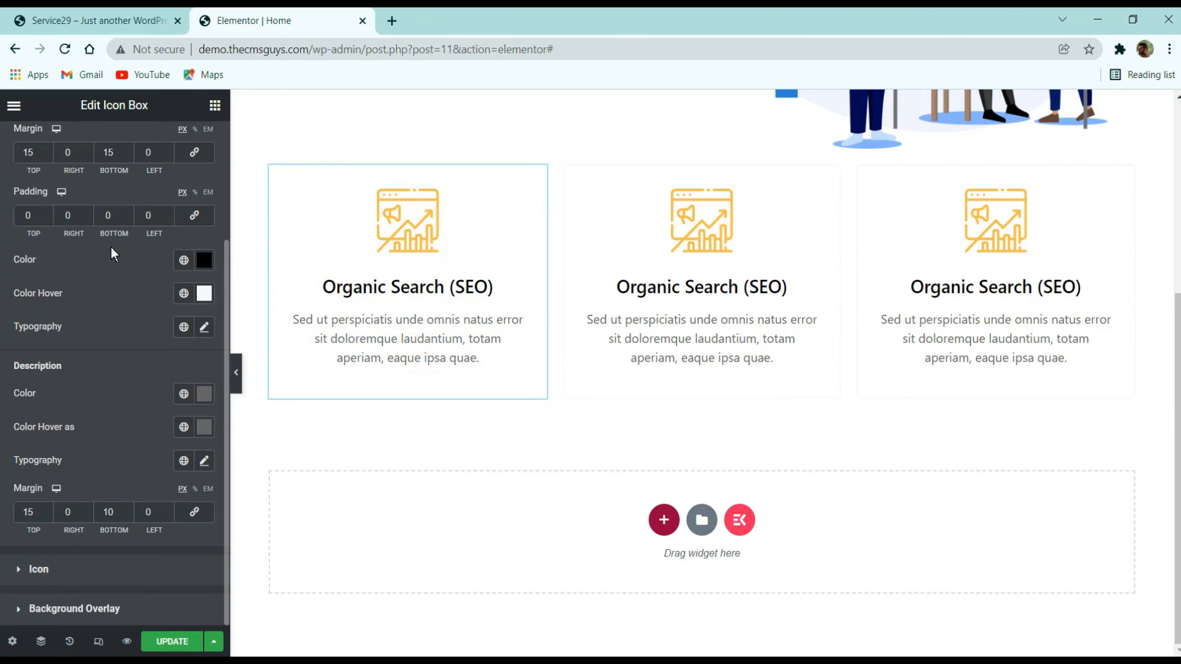
pyautogui.click(181, 425)
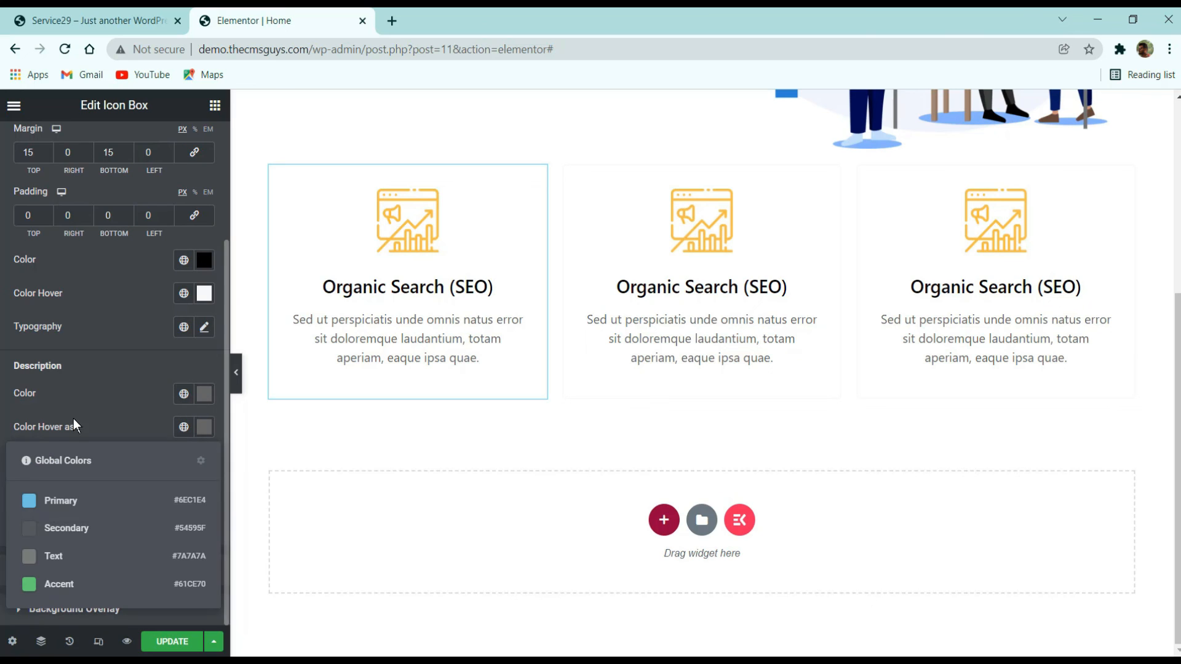
pyautogui.click(102, 416)
pyautogui.click(206, 430)
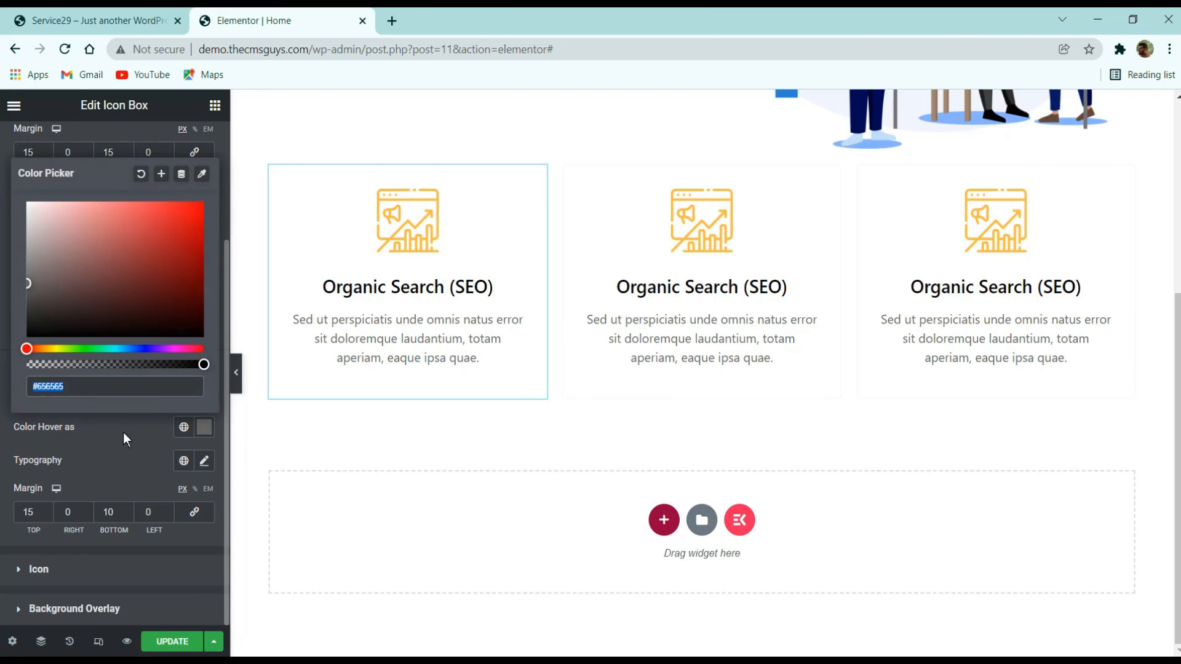
pyautogui.write('#FFFFFF')
pyautogui.click(140, 411)
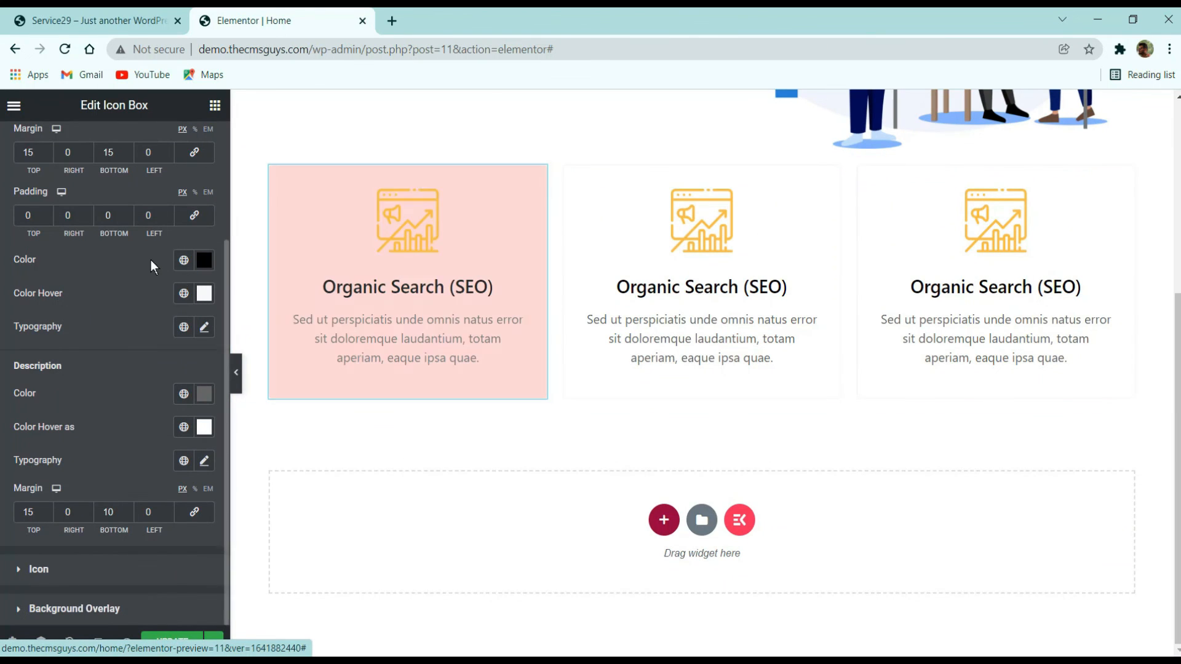
# - Preview the first icon box's hover effect on the canvas
pyautogui.scroll(3, 114, 252)
pyautogui.click(175, 162)
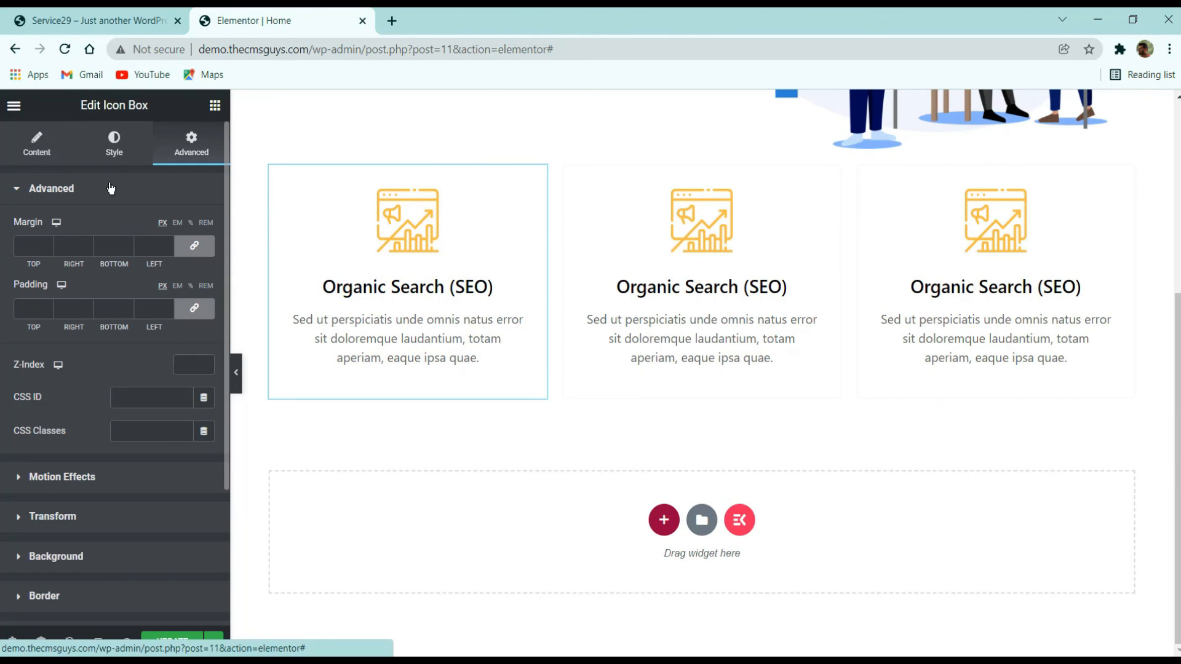
pyautogui.click(417, 303)
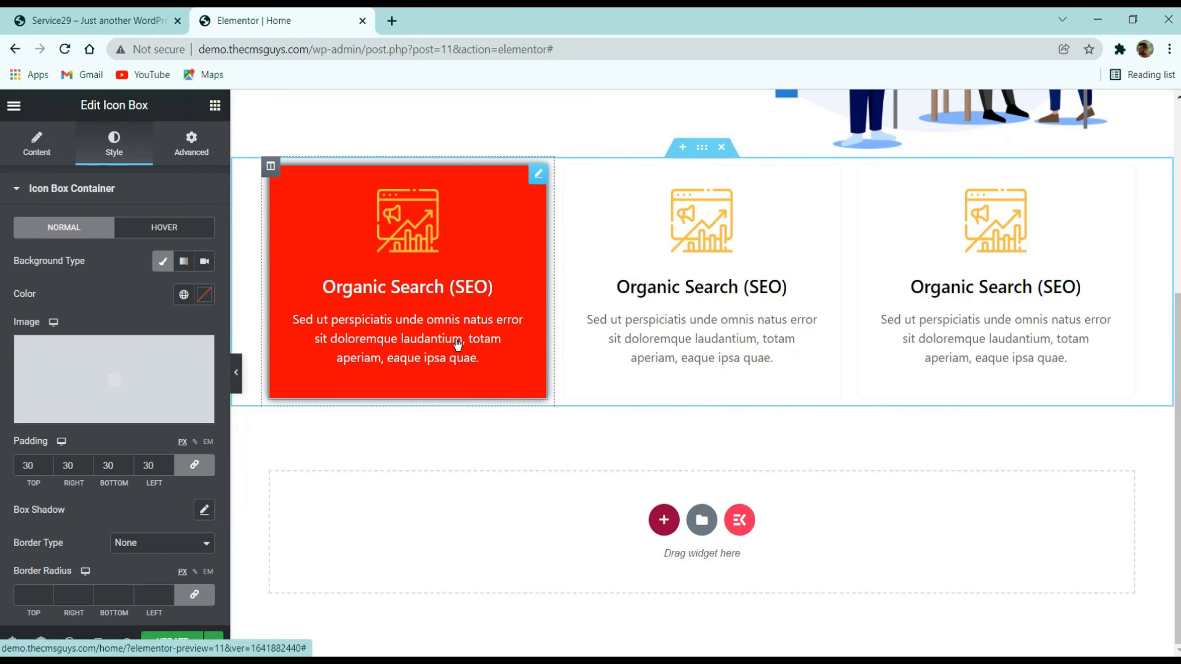